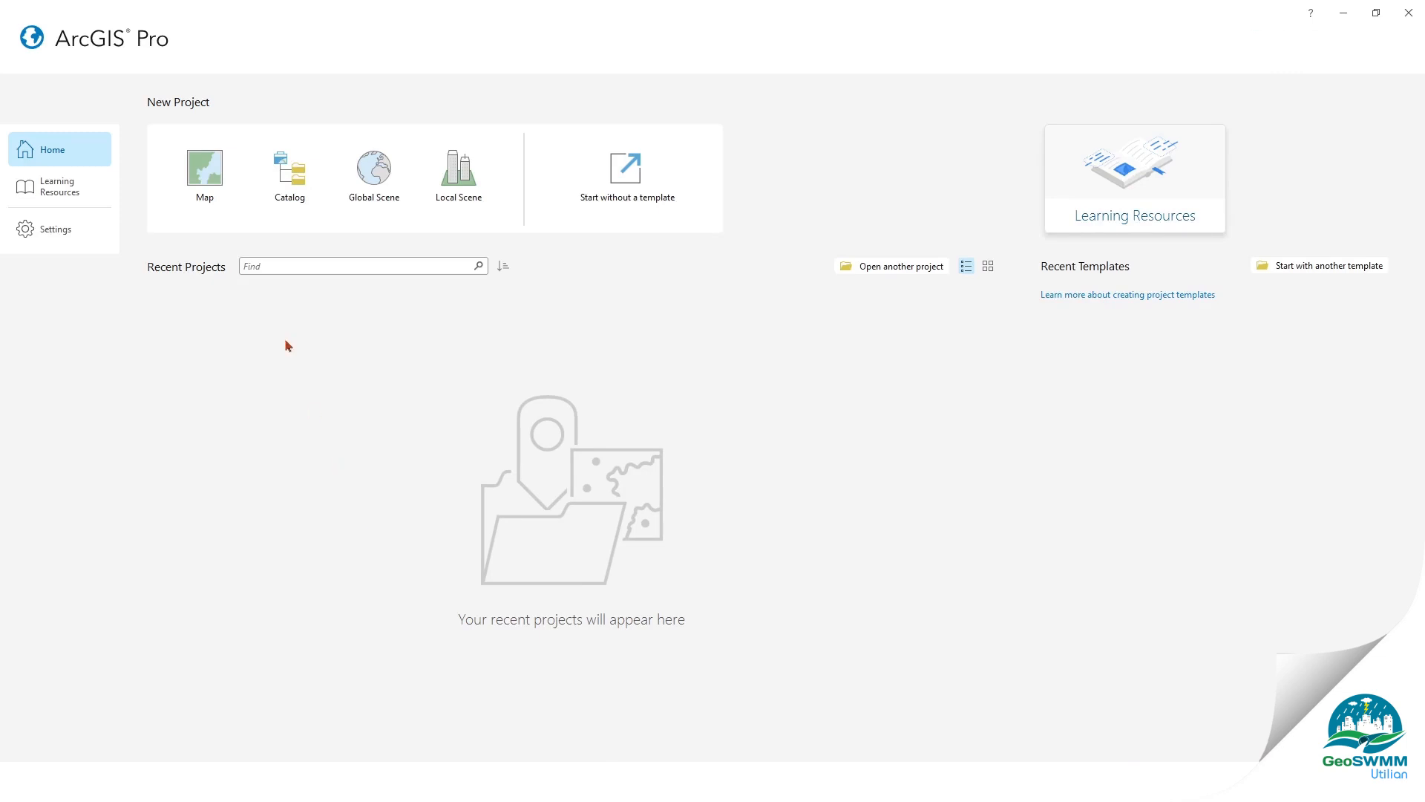
# Create a new map project named Quick_Start_tutorial in the default project location
pyautogui.click(217, 191)
pyautogui.doubleClick(579, 333)
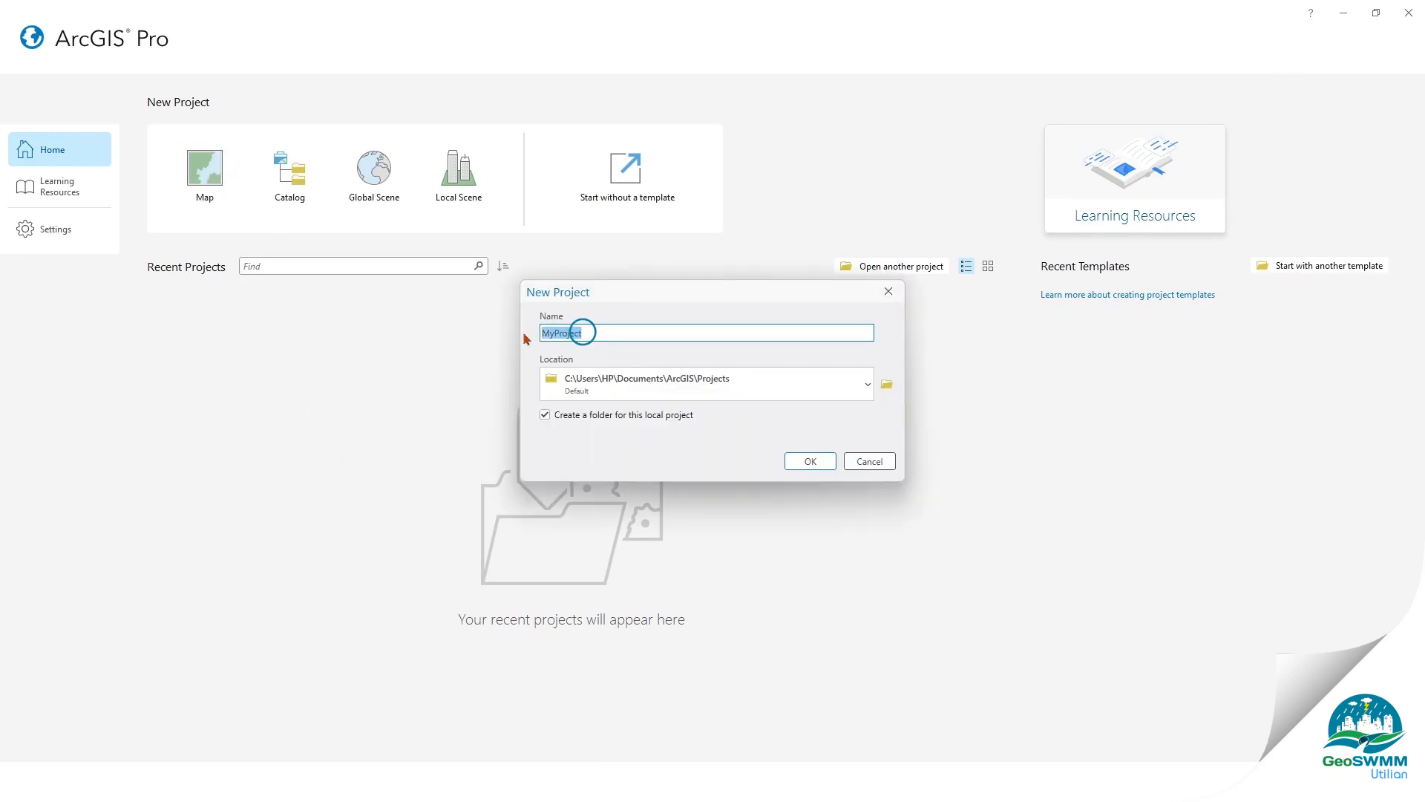
pyautogui.write('Quick_Start_tutorial')
pyautogui.click(809, 461)
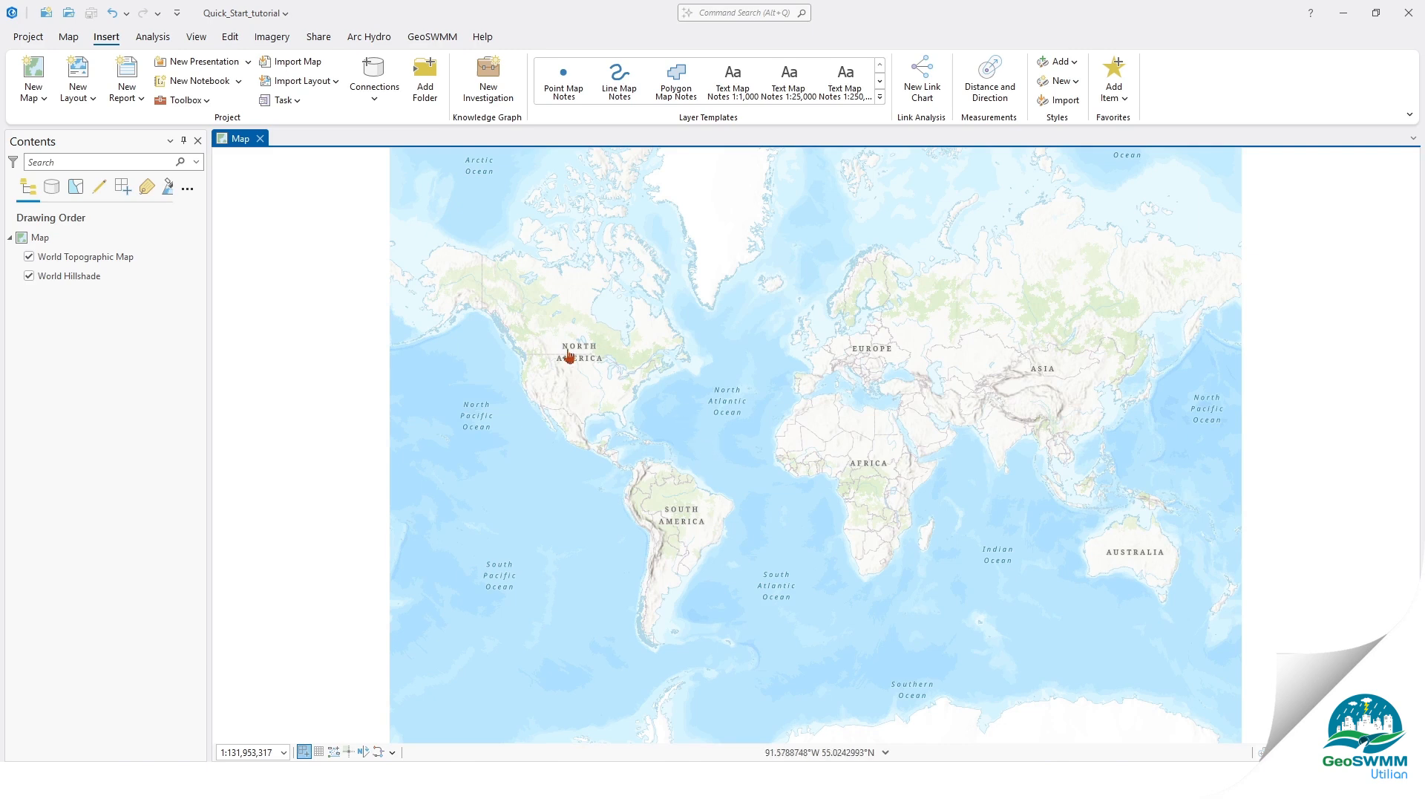
# Add the Conduits, Junctions, Outfall, Raingages and Subcatchment shapefiles from the GIS Files folder to the map
pyautogui.click(420, 39)
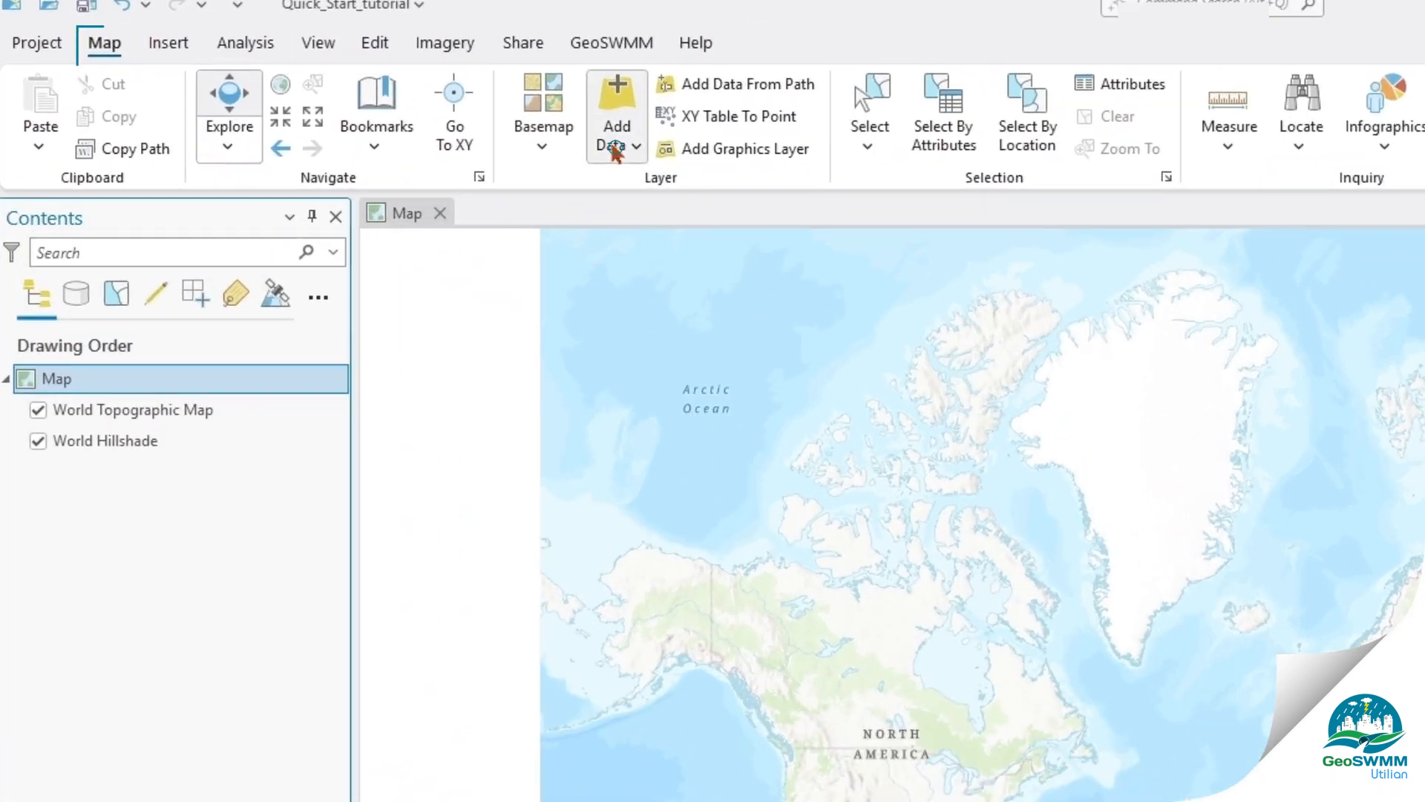
pyautogui.click(620, 145)
pyautogui.click(655, 183)
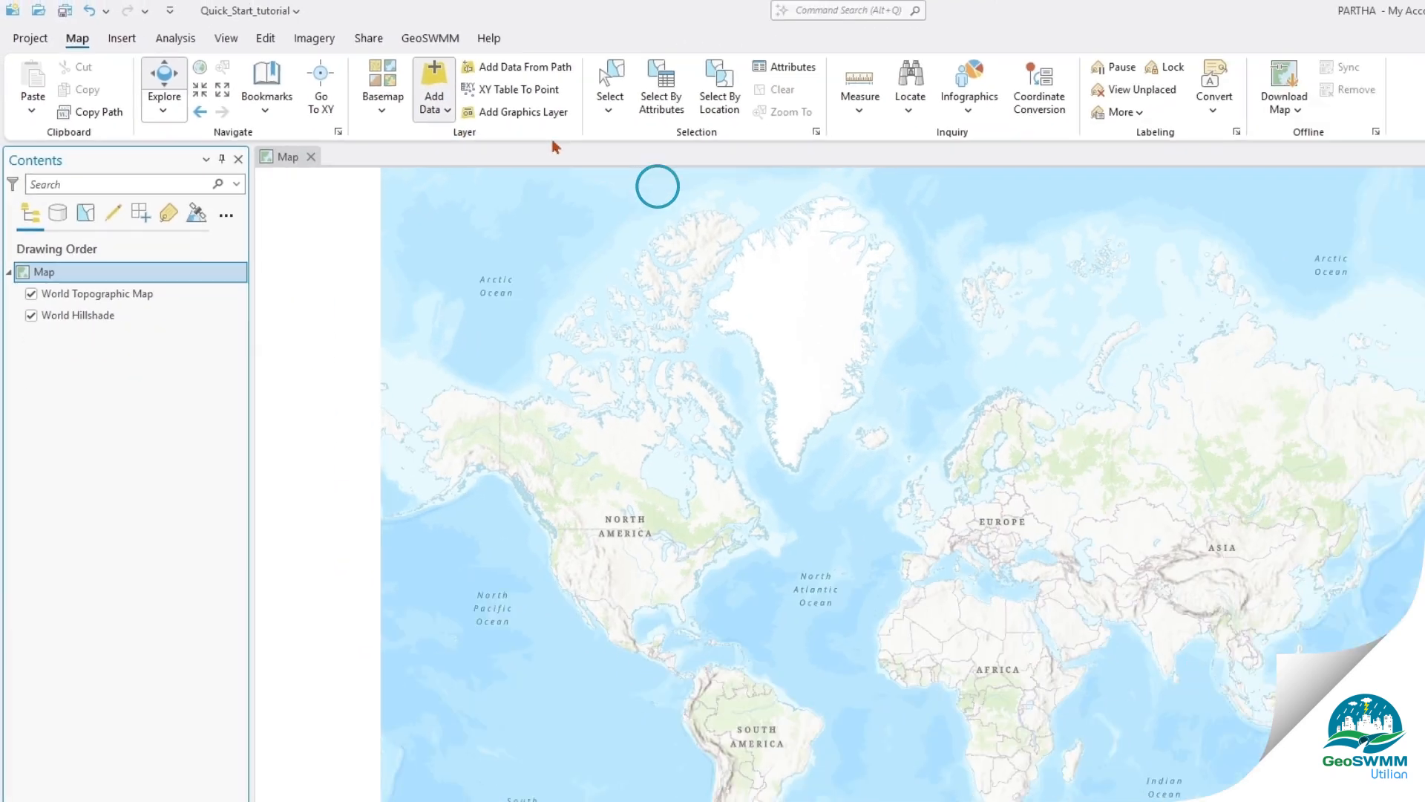
pyautogui.click(1063, 329)
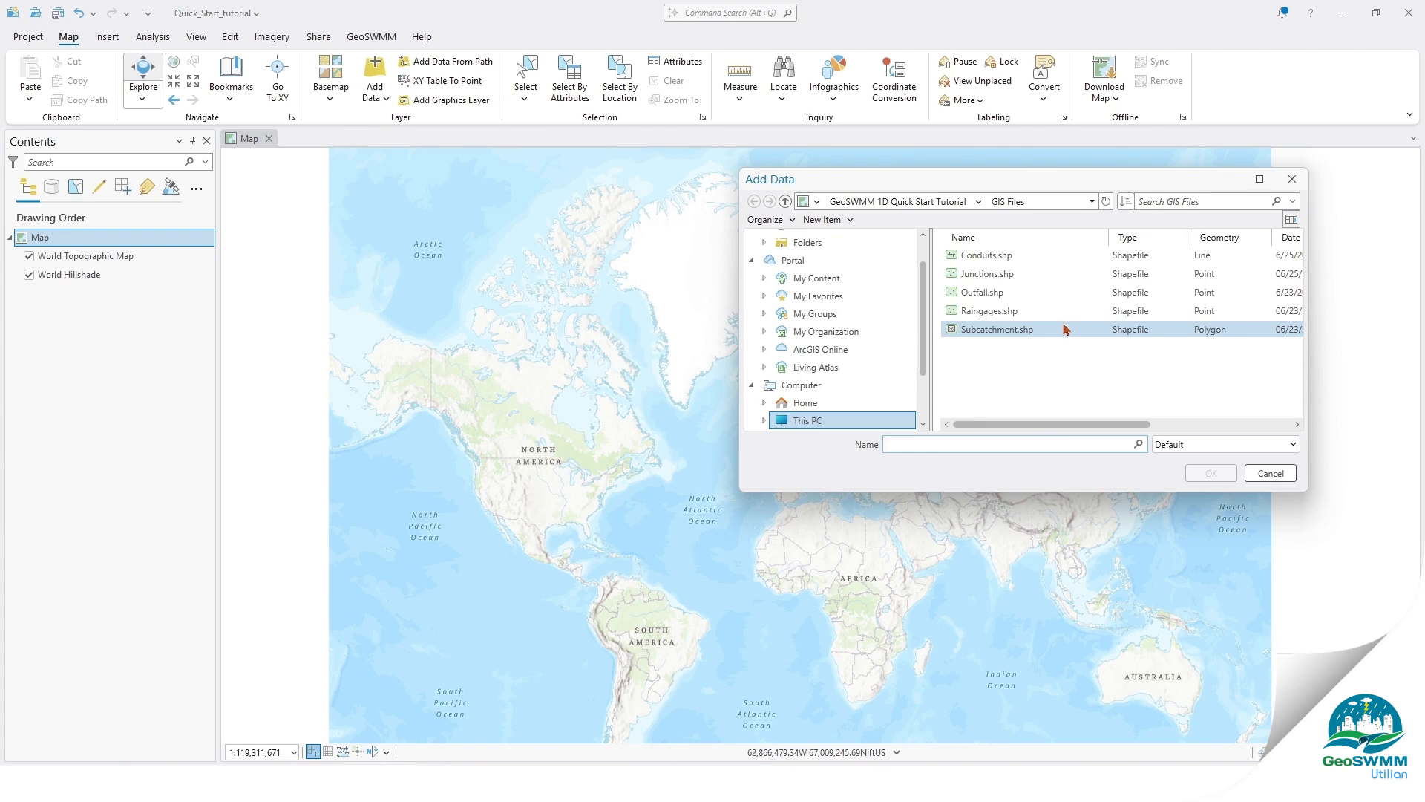
pyautogui.click(1062, 293)
pyautogui.click(1060, 313)
pyautogui.click(1048, 330)
pyautogui.click(1055, 255)
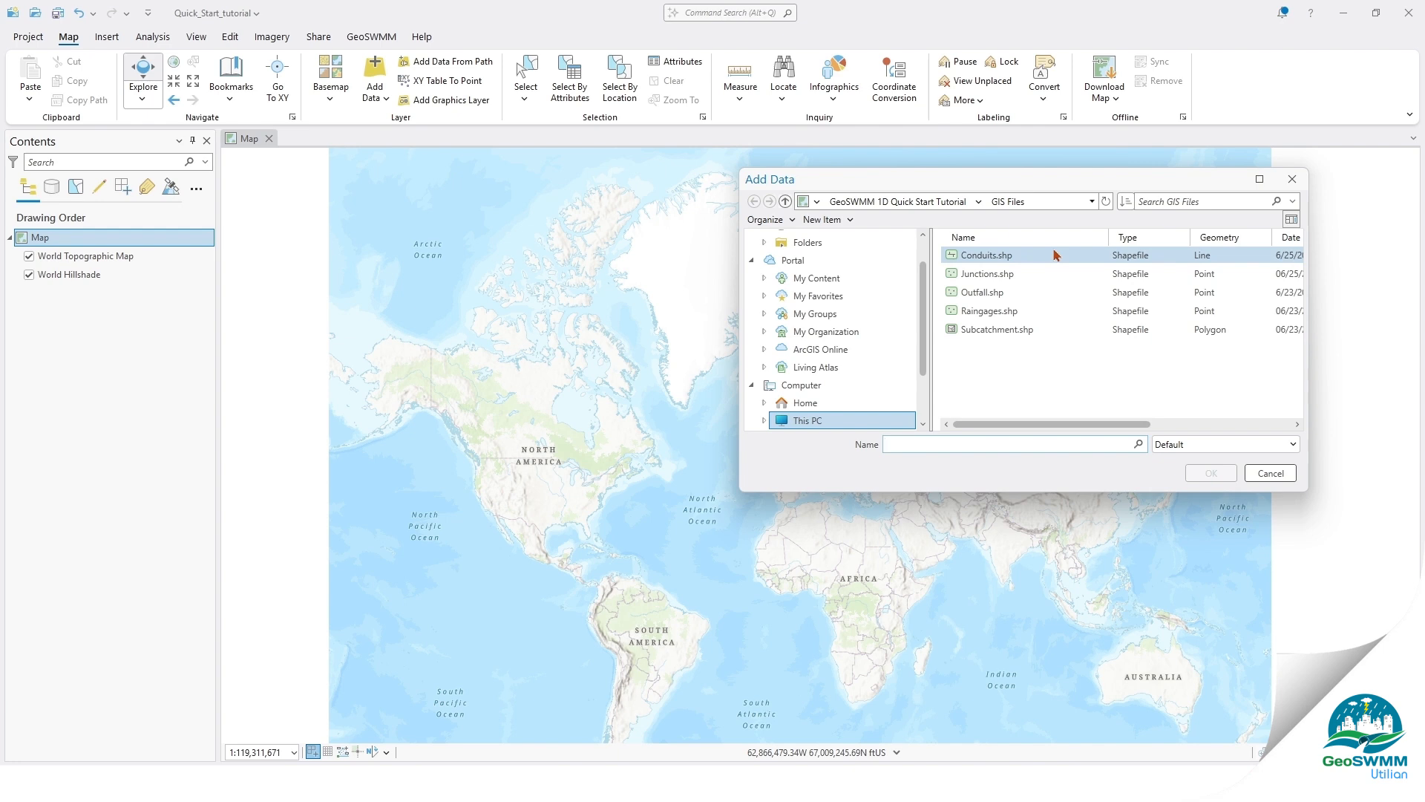
pyautogui.click(1050, 274)
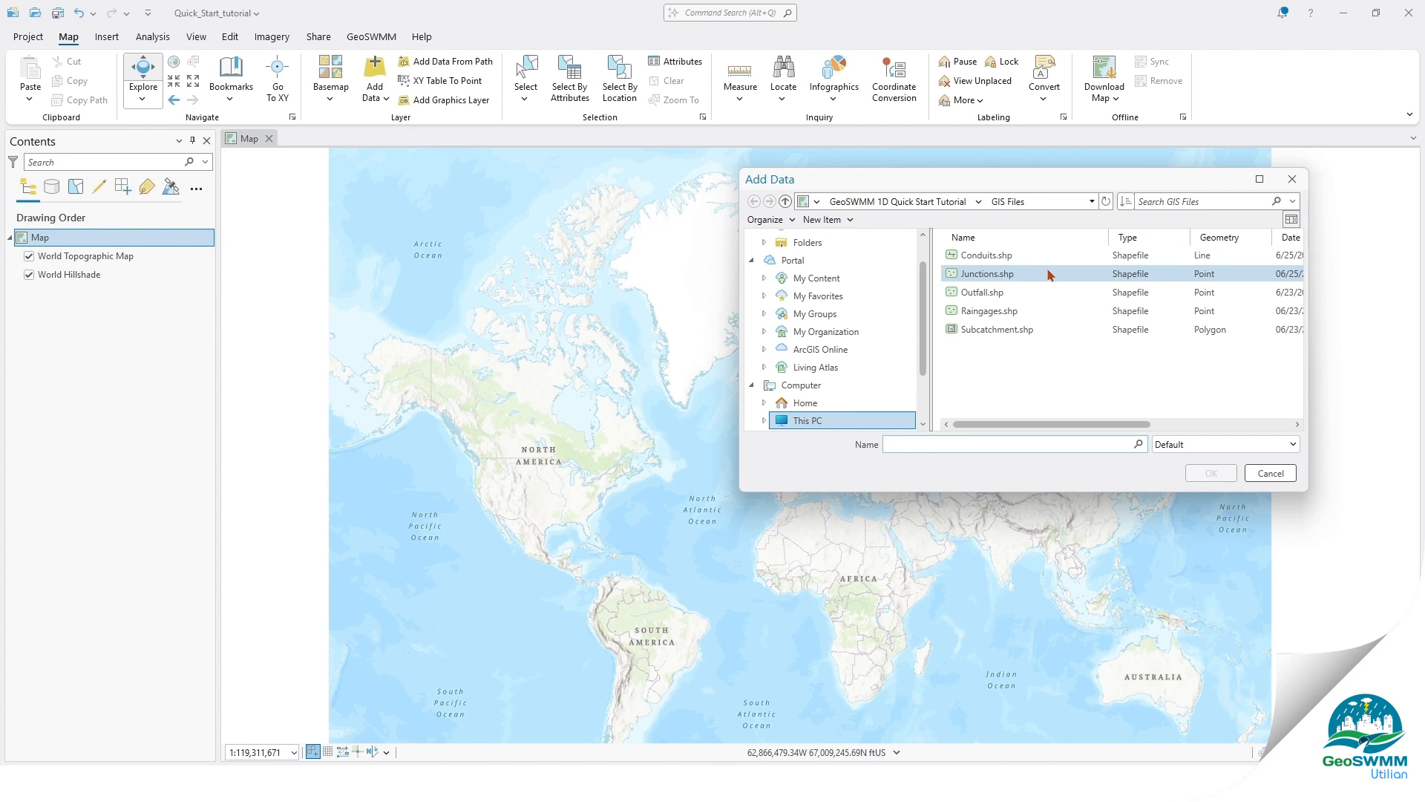
pyautogui.click(1037, 255)
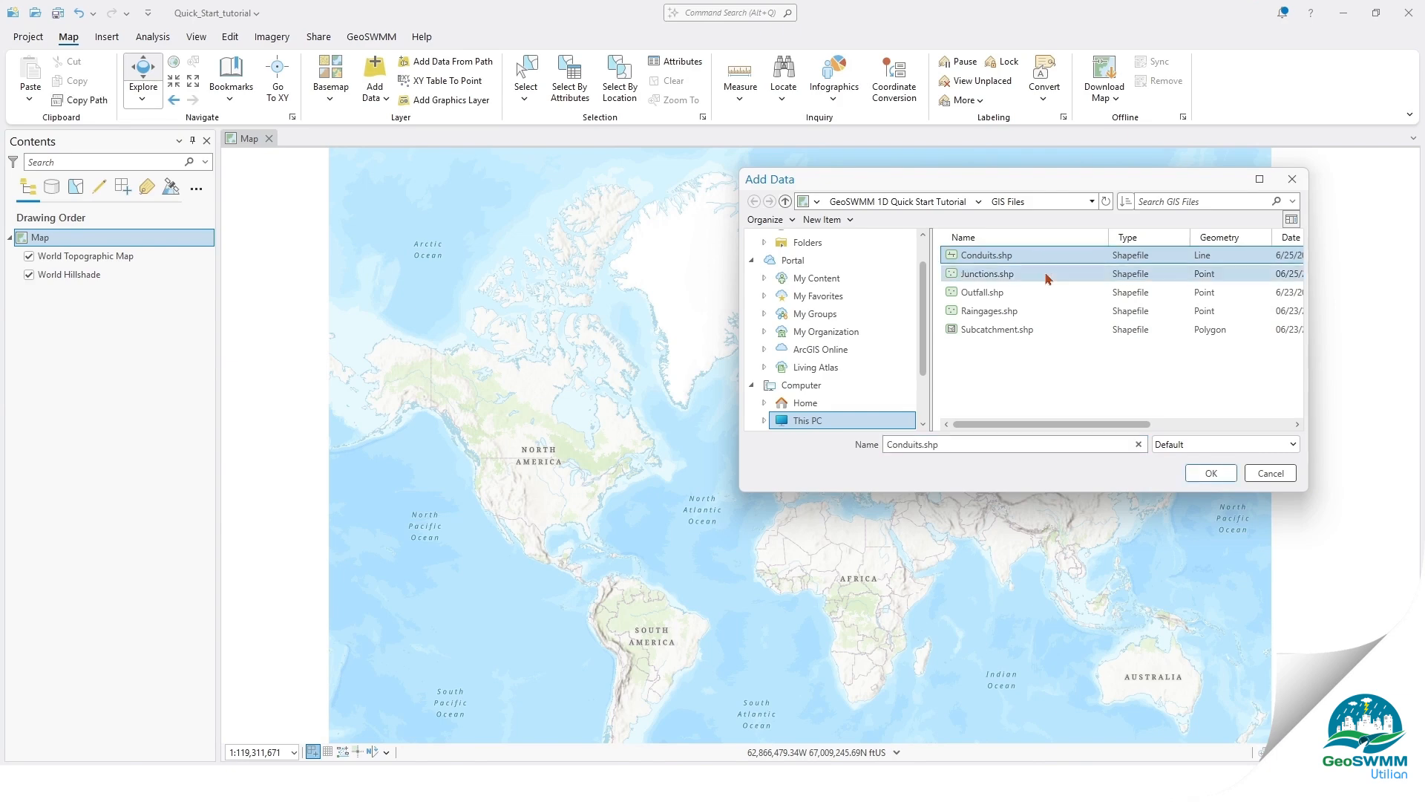
pyautogui.keyDown('ctrl'); pyautogui.click(1046, 274); pyautogui.keyUp('ctrl')
pyautogui.keyDown('ctrl'); pyautogui.click(1043, 293); pyautogui.keyUp('ctrl')
pyautogui.keyDown('ctrl'); pyautogui.click(1039, 311); pyautogui.keyUp('ctrl')
pyautogui.keyDown('ctrl'); pyautogui.click(1046, 330); pyautogui.keyUp('ctrl')
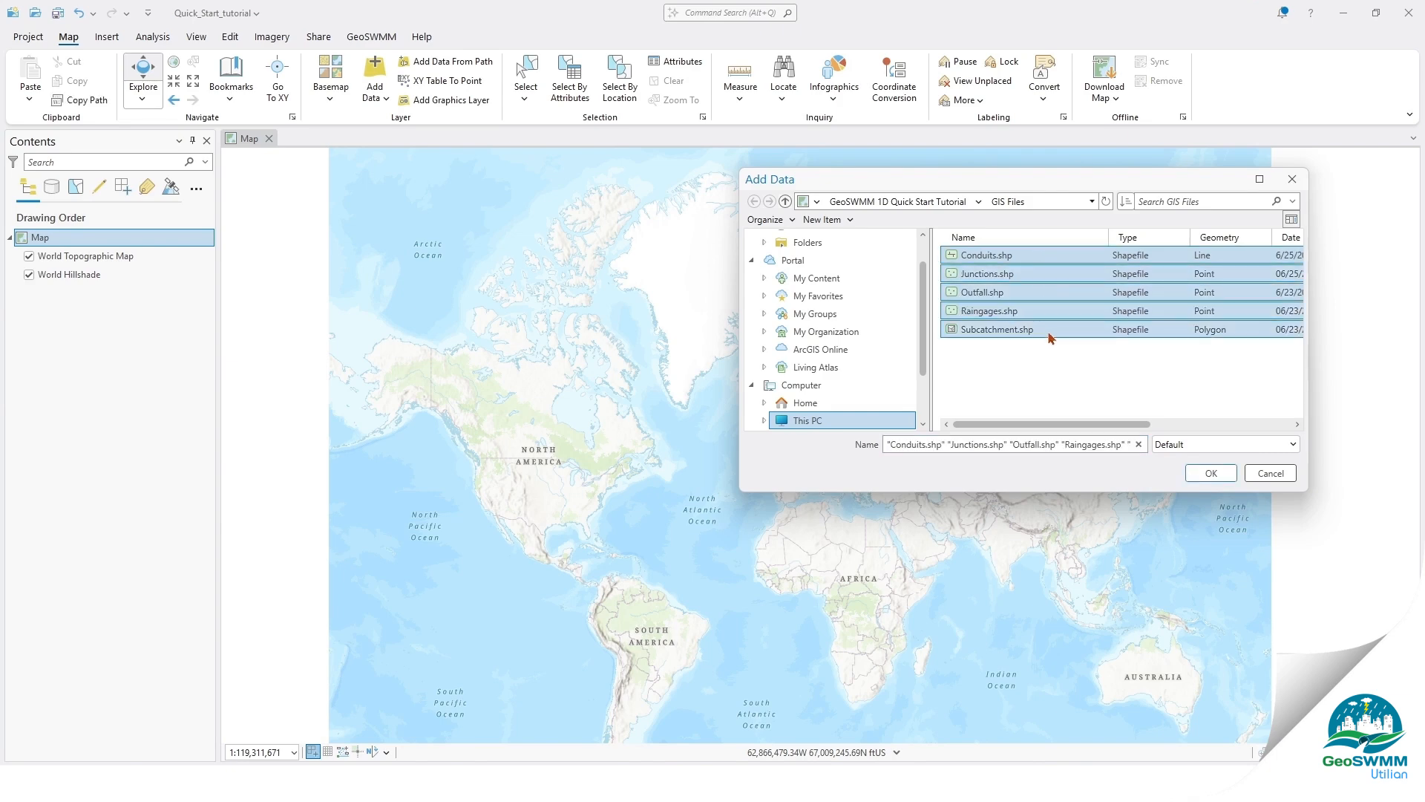
pyautogui.click(1210, 473)
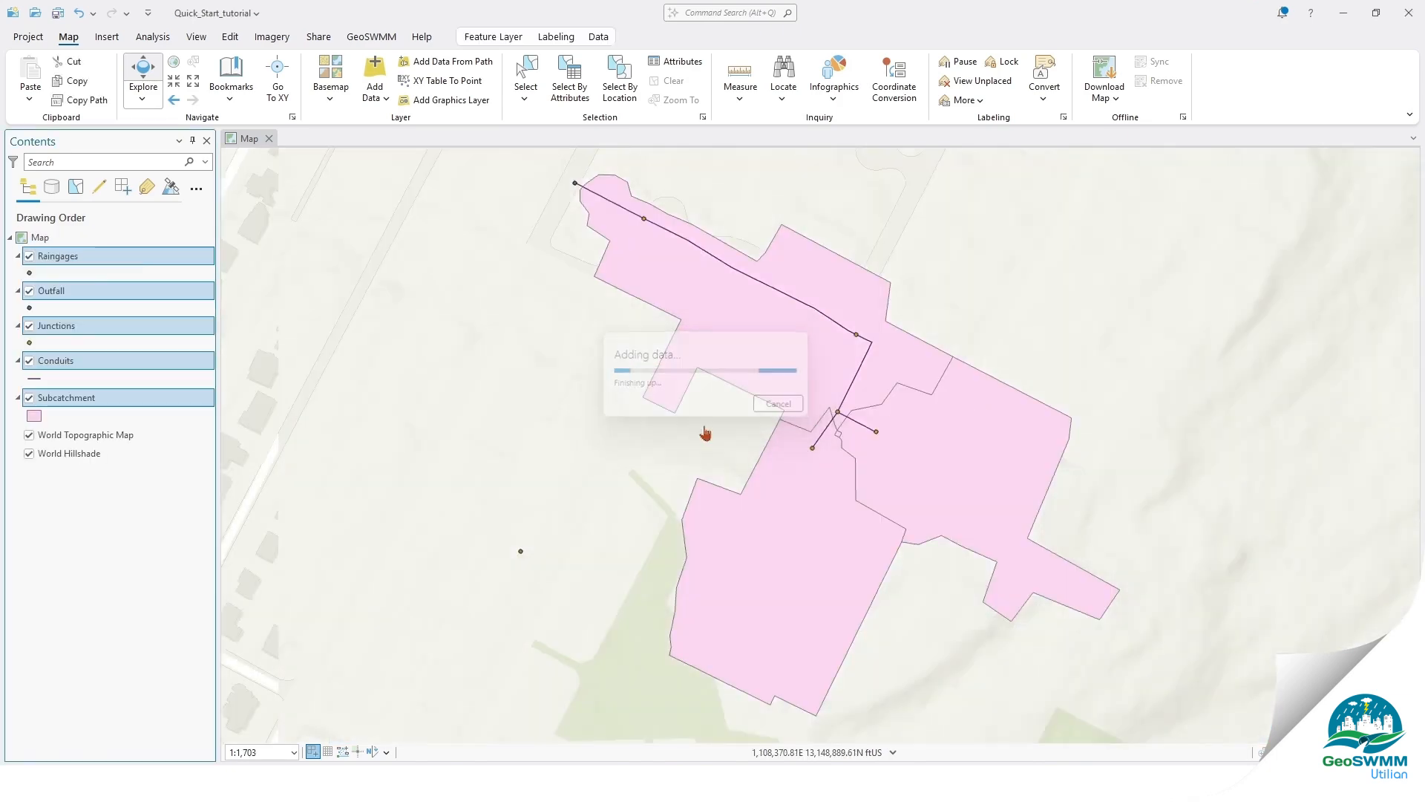
pyautogui.click(52, 438)
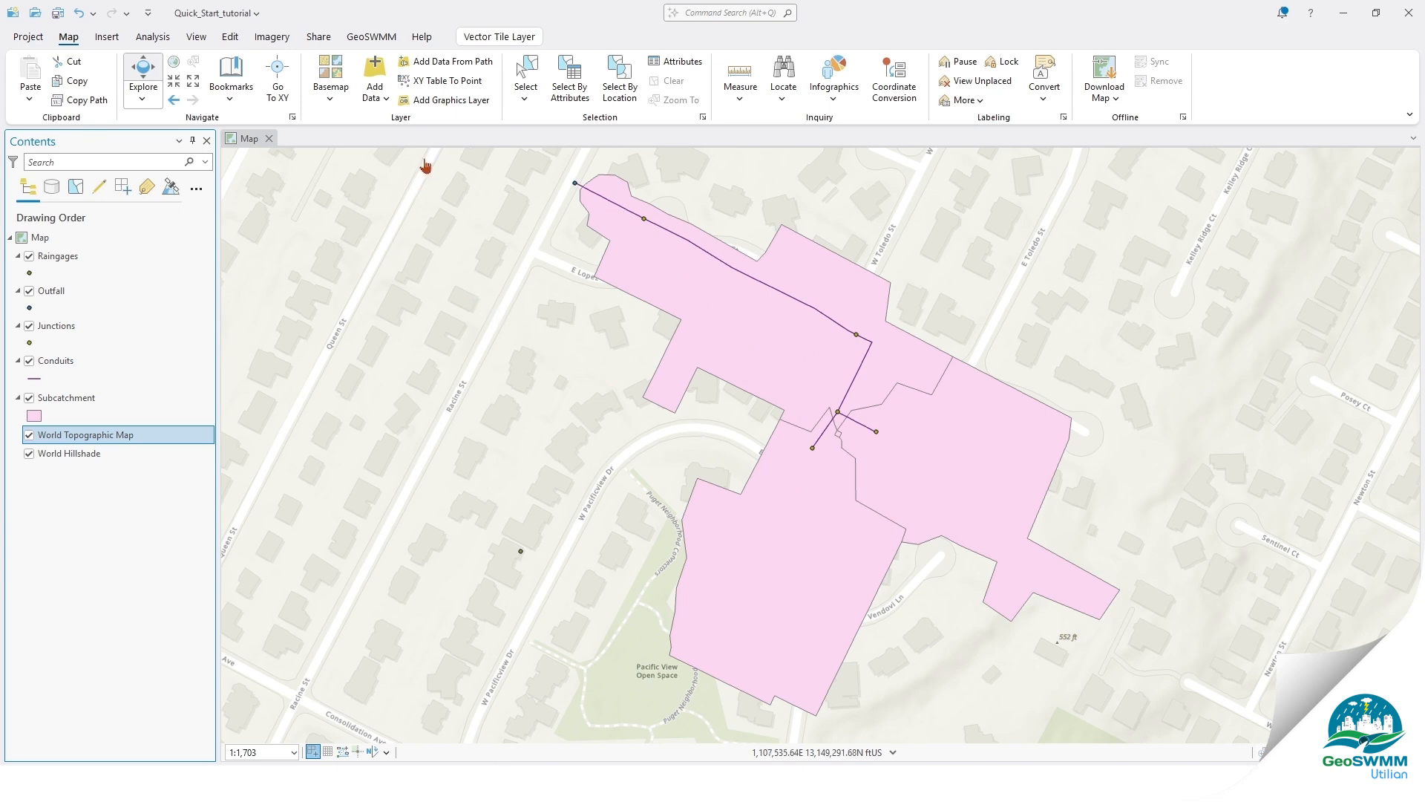
# Start a new GeoSWMM project and specify its geodatabase as Quick_Start_Tutorial in the Documents\ArcGIS folder
pyautogui.click(371, 37)
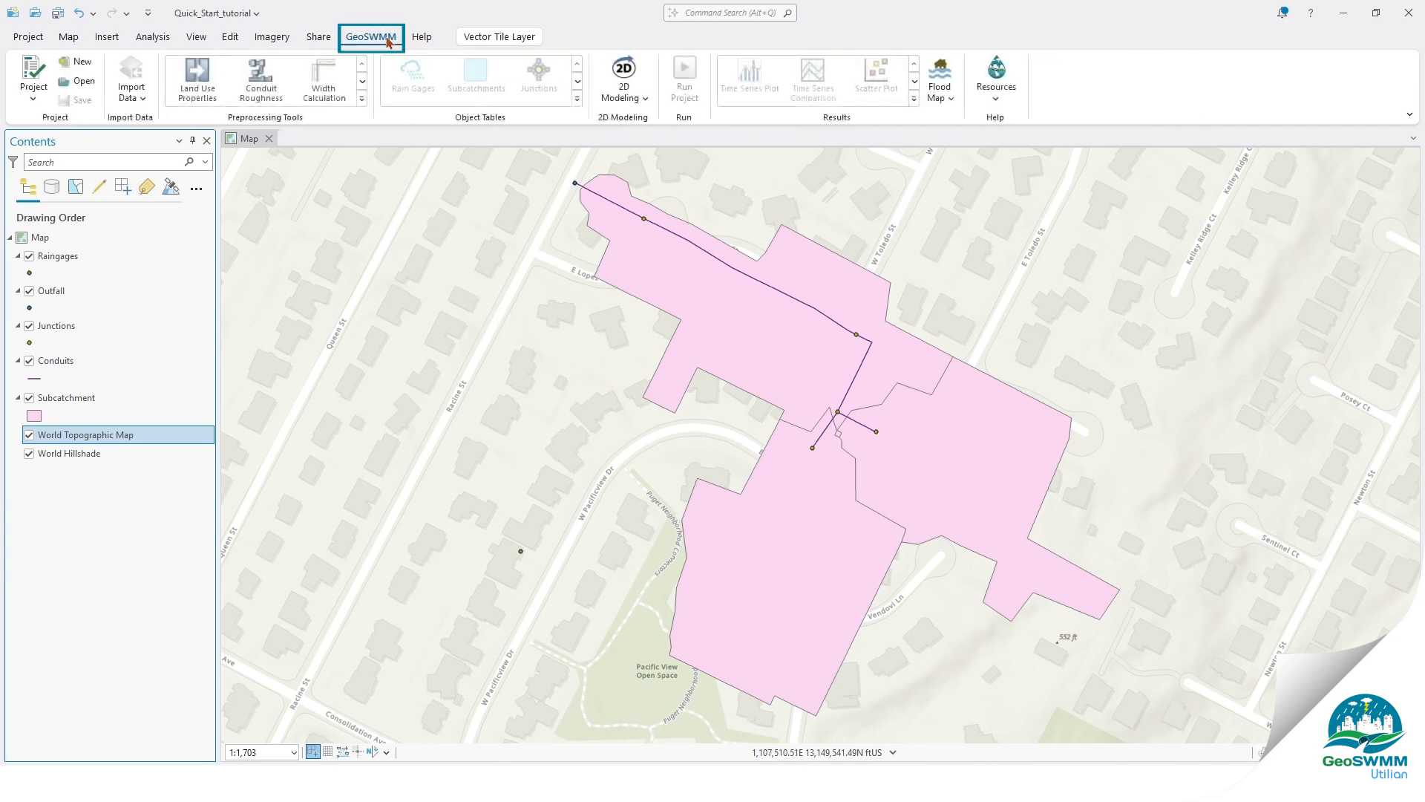
pyautogui.click(29, 101)
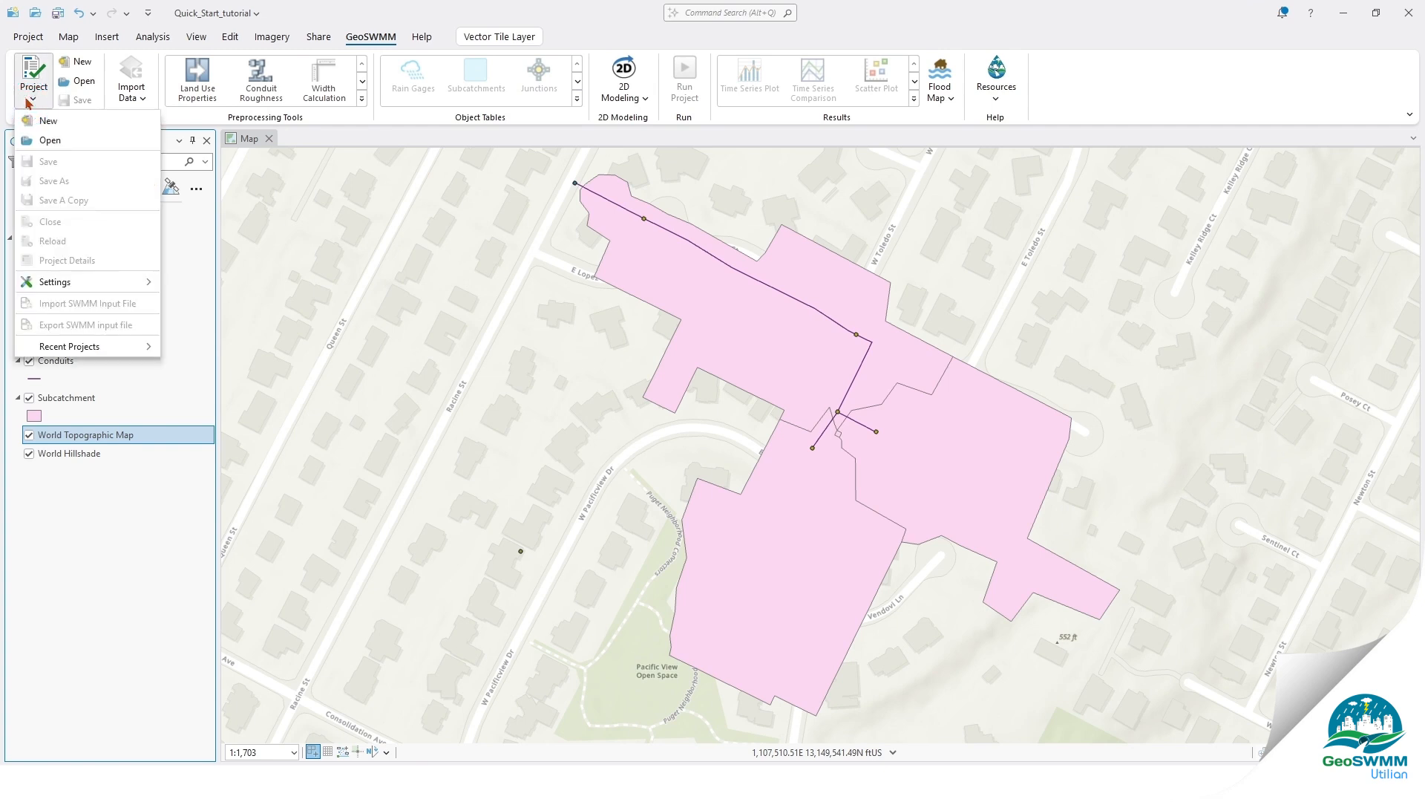
pyautogui.click(56, 119)
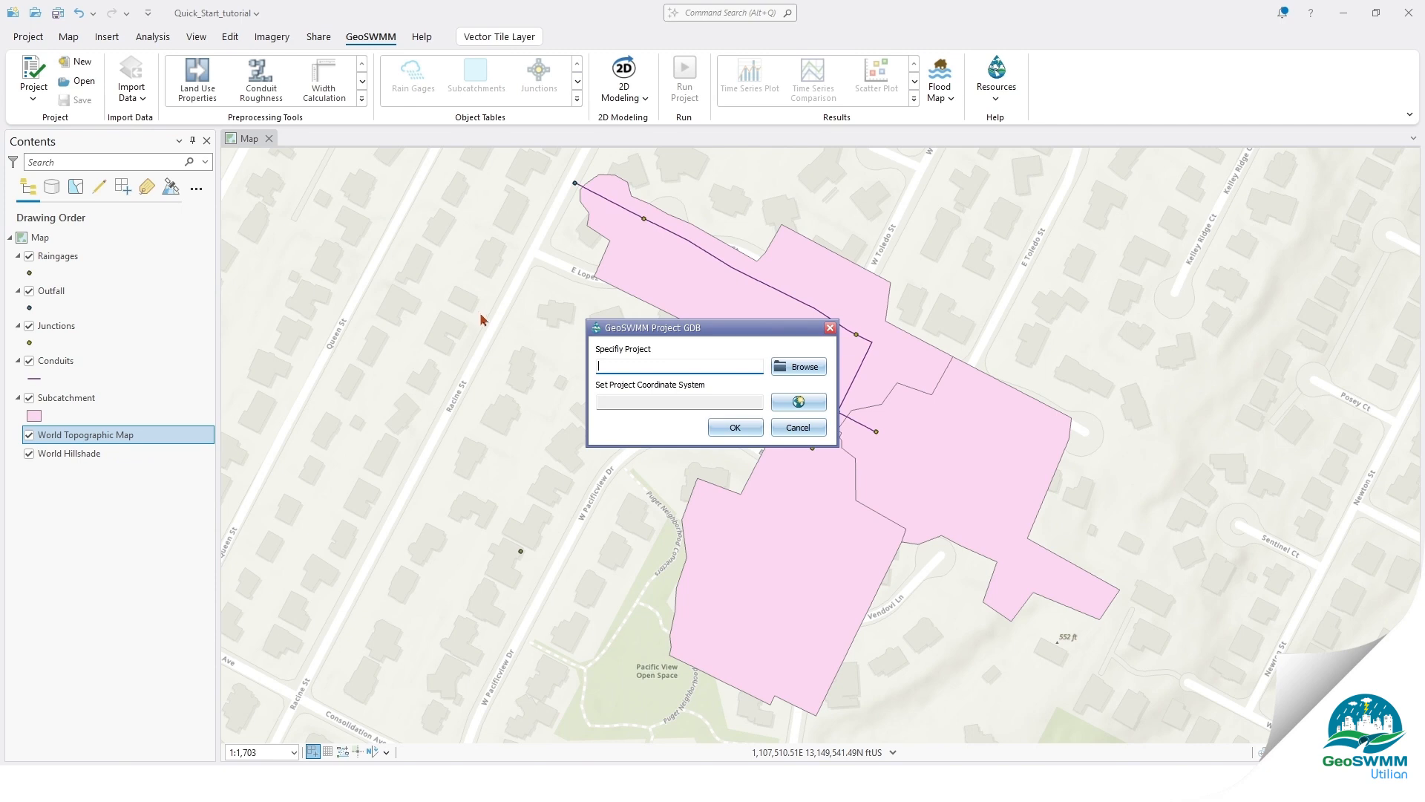
pyautogui.moveTo(717, 331); pyautogui.dragTo(470, 319)
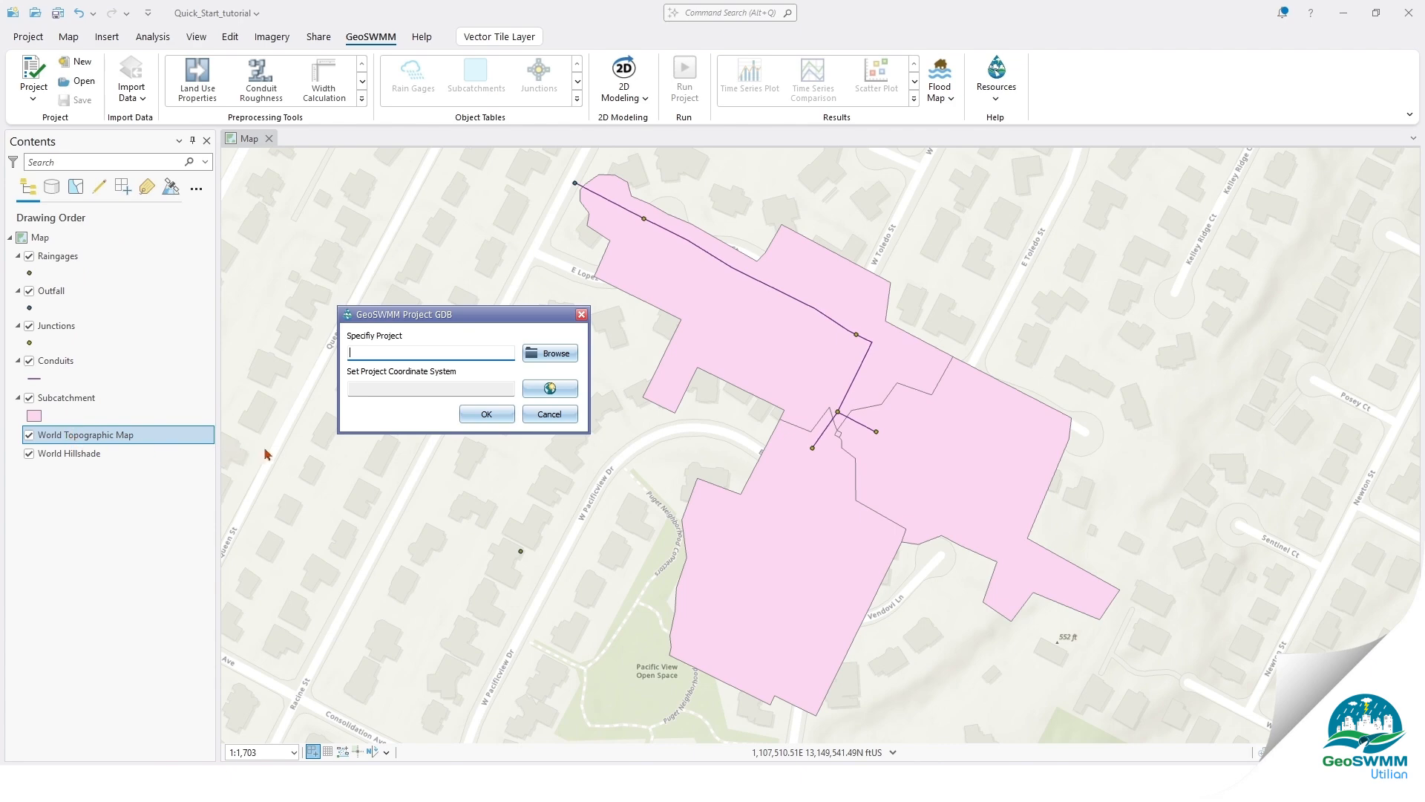
pyautogui.click(555, 355)
pyautogui.click(171, 715)
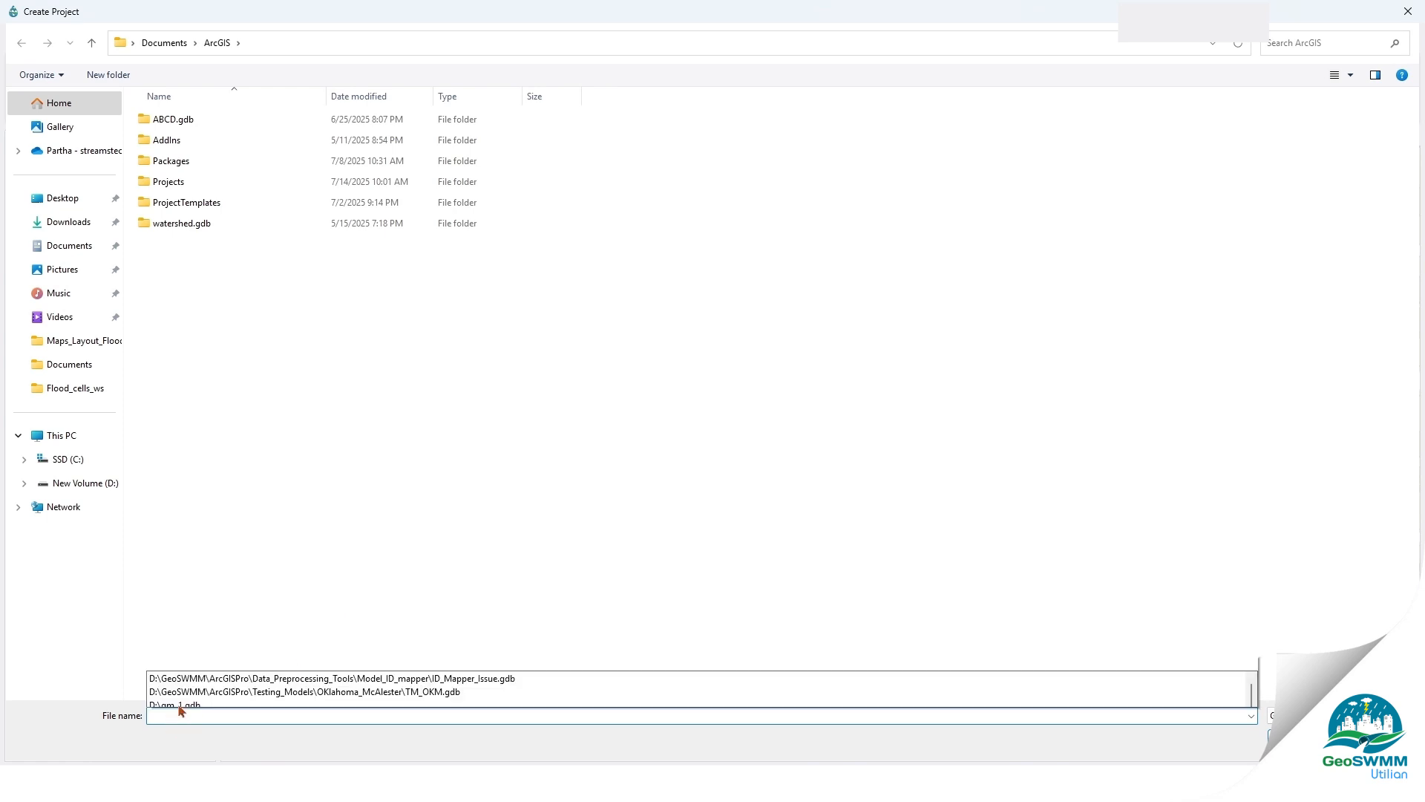
pyautogui.write('Quick_Star')
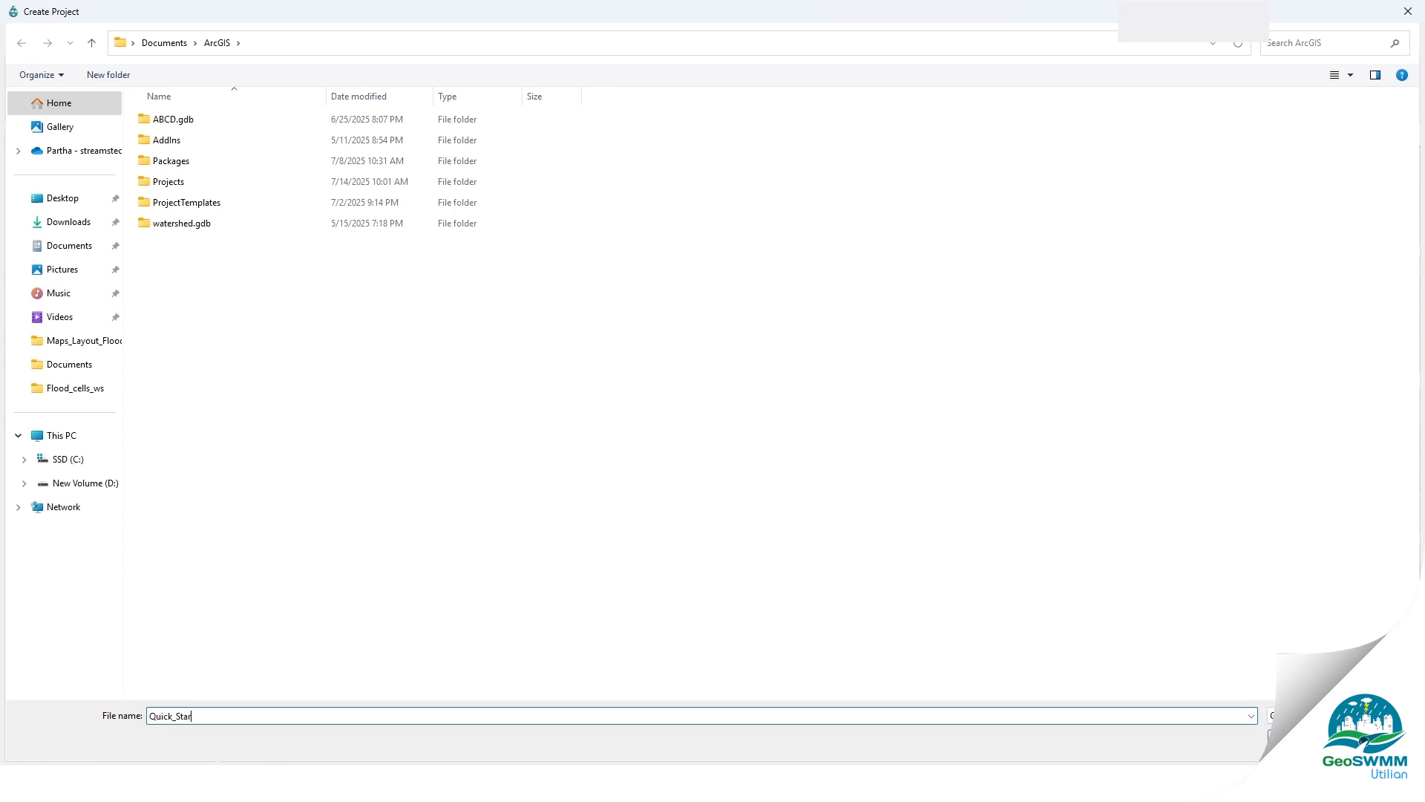
pyautogui.write('t_Tutorial')
pyautogui.click(1264, 735)
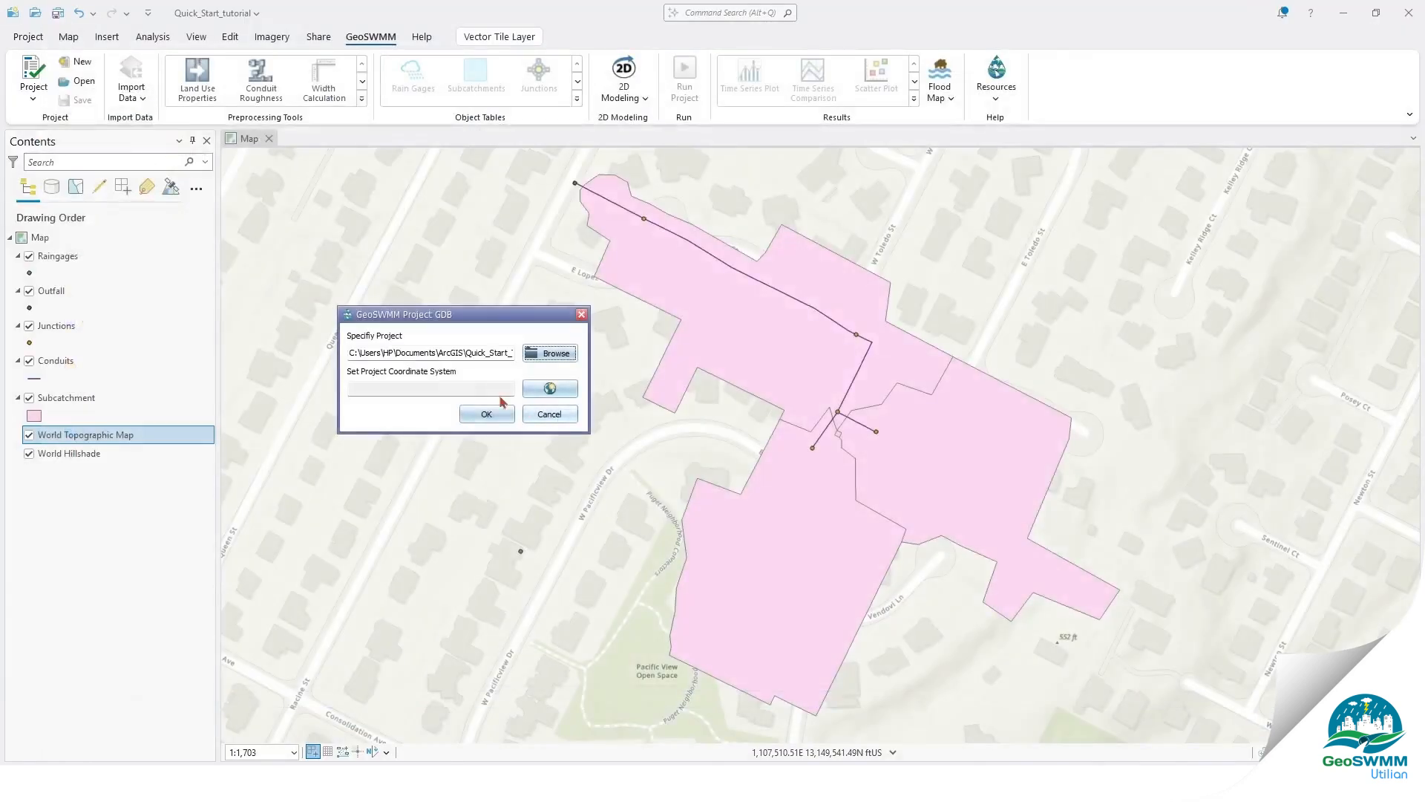
# Set the project coordinate system to NAD 1983 StatePlane Virginia North and create the GeoSWMM project
pyautogui.click(550, 388)
pyautogui.click(681, 417)
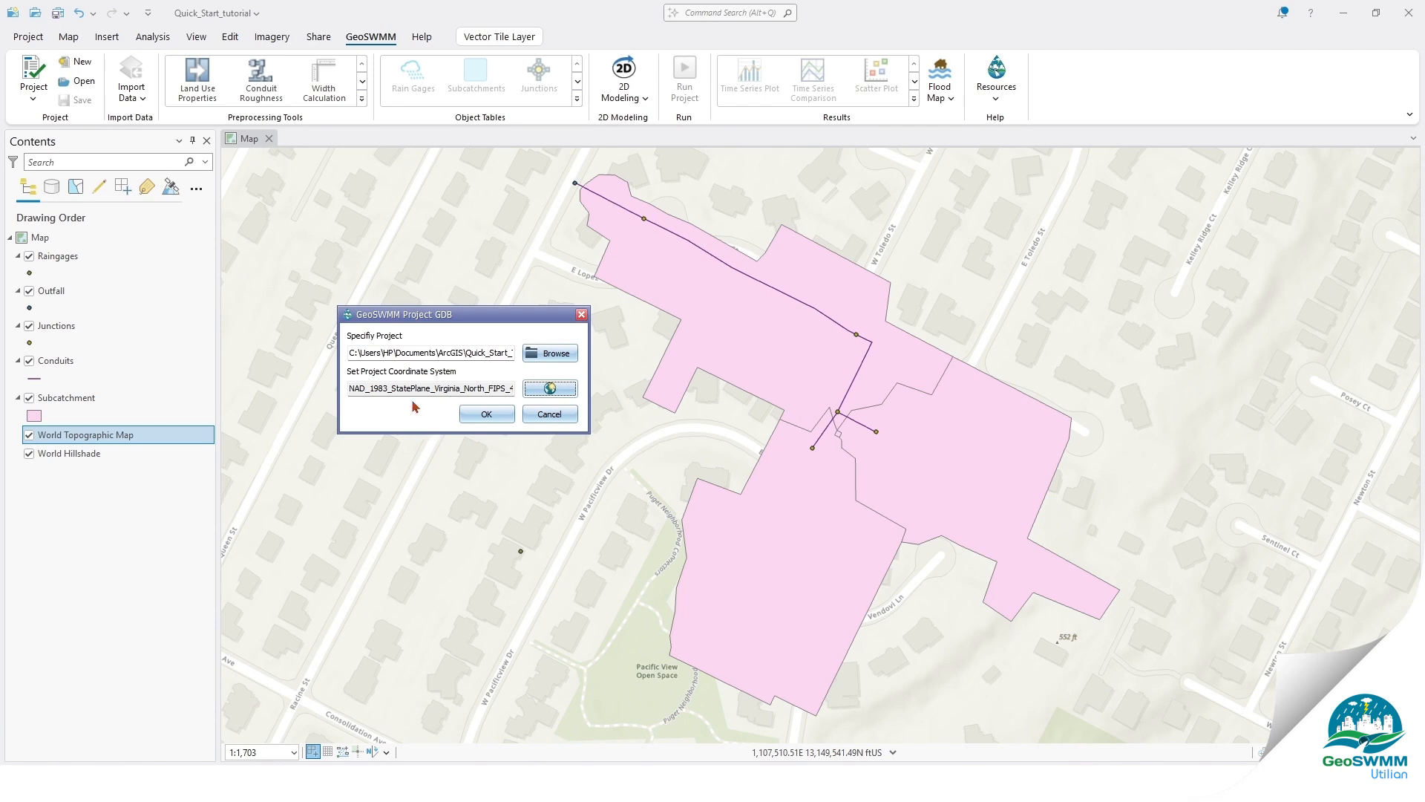
pyautogui.click(486, 413)
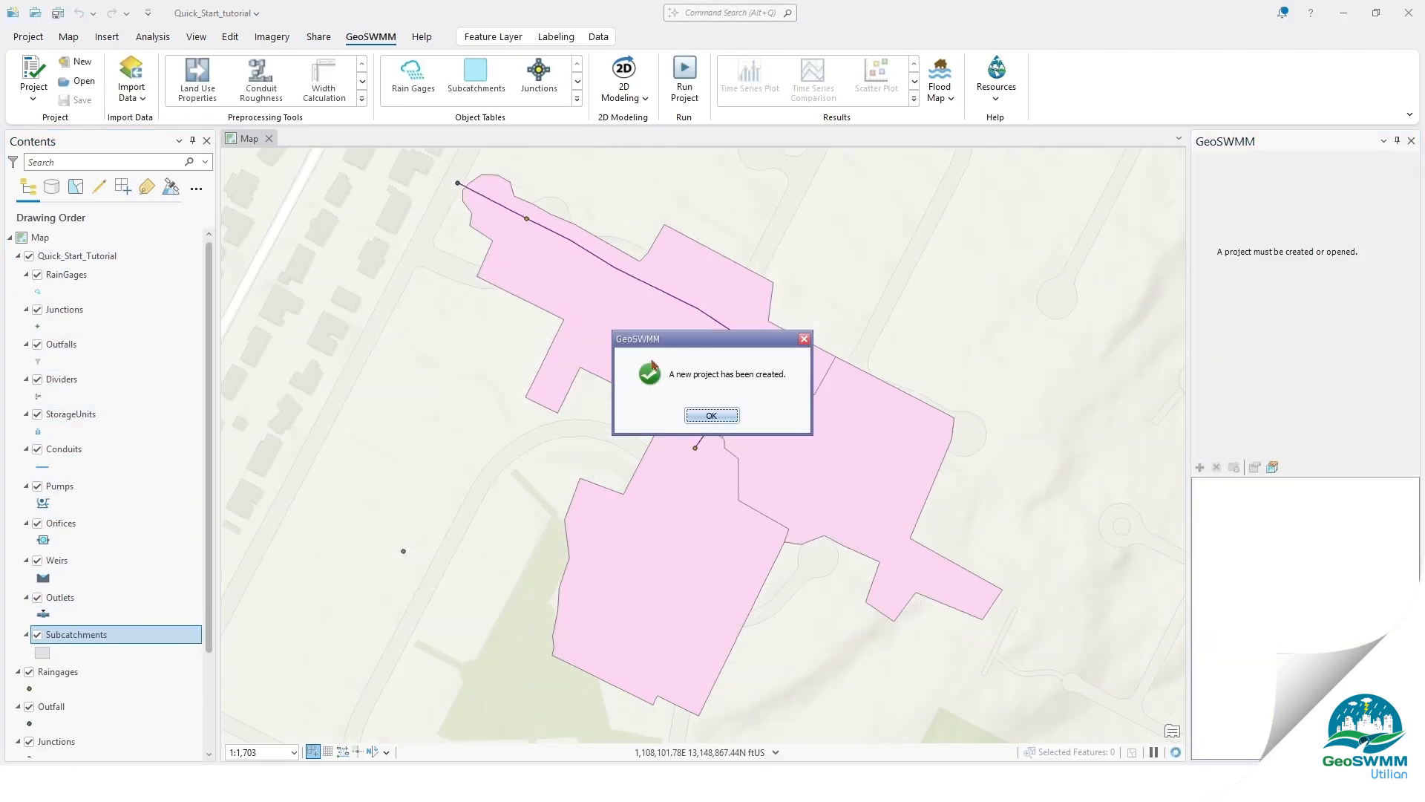
pyautogui.click(394, 405)
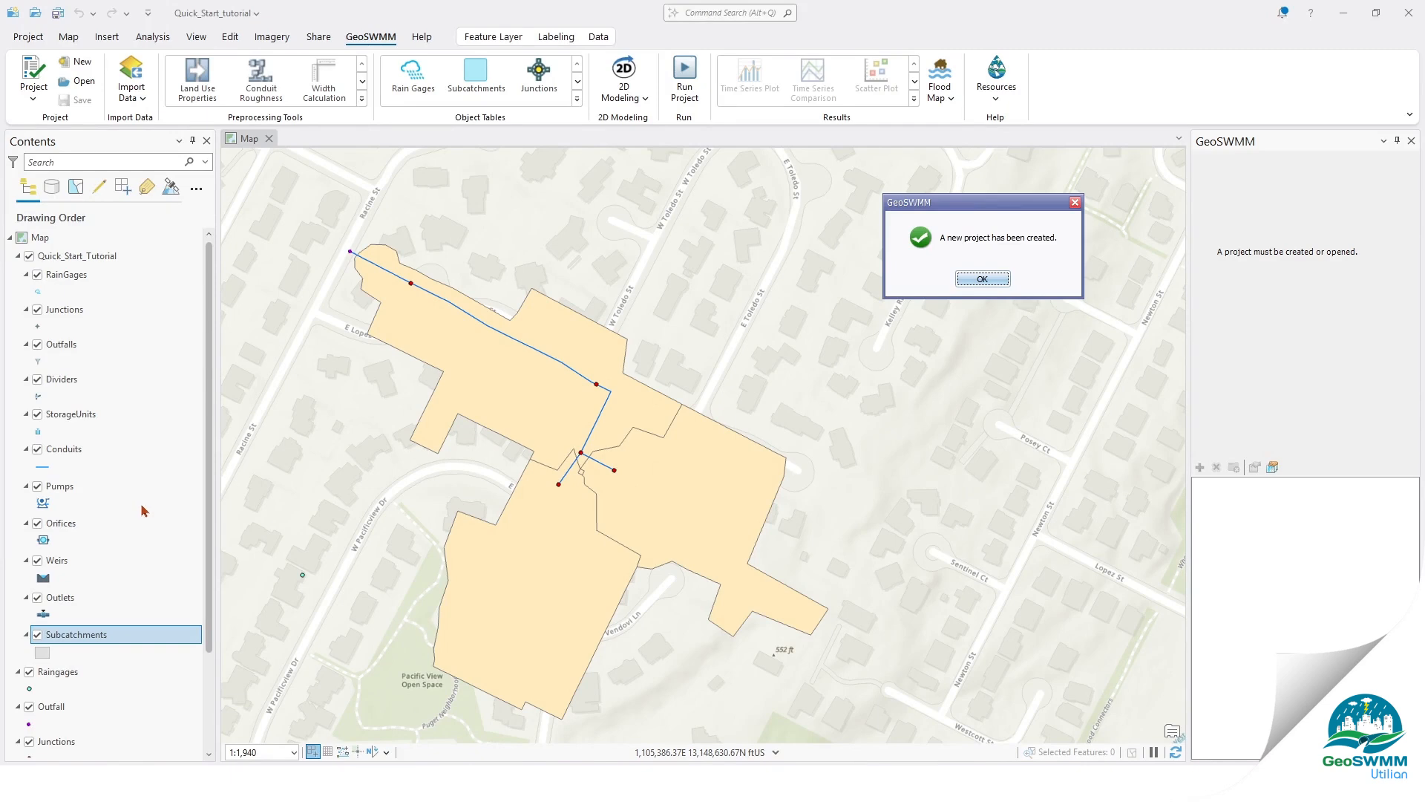
pyautogui.click(982, 280)
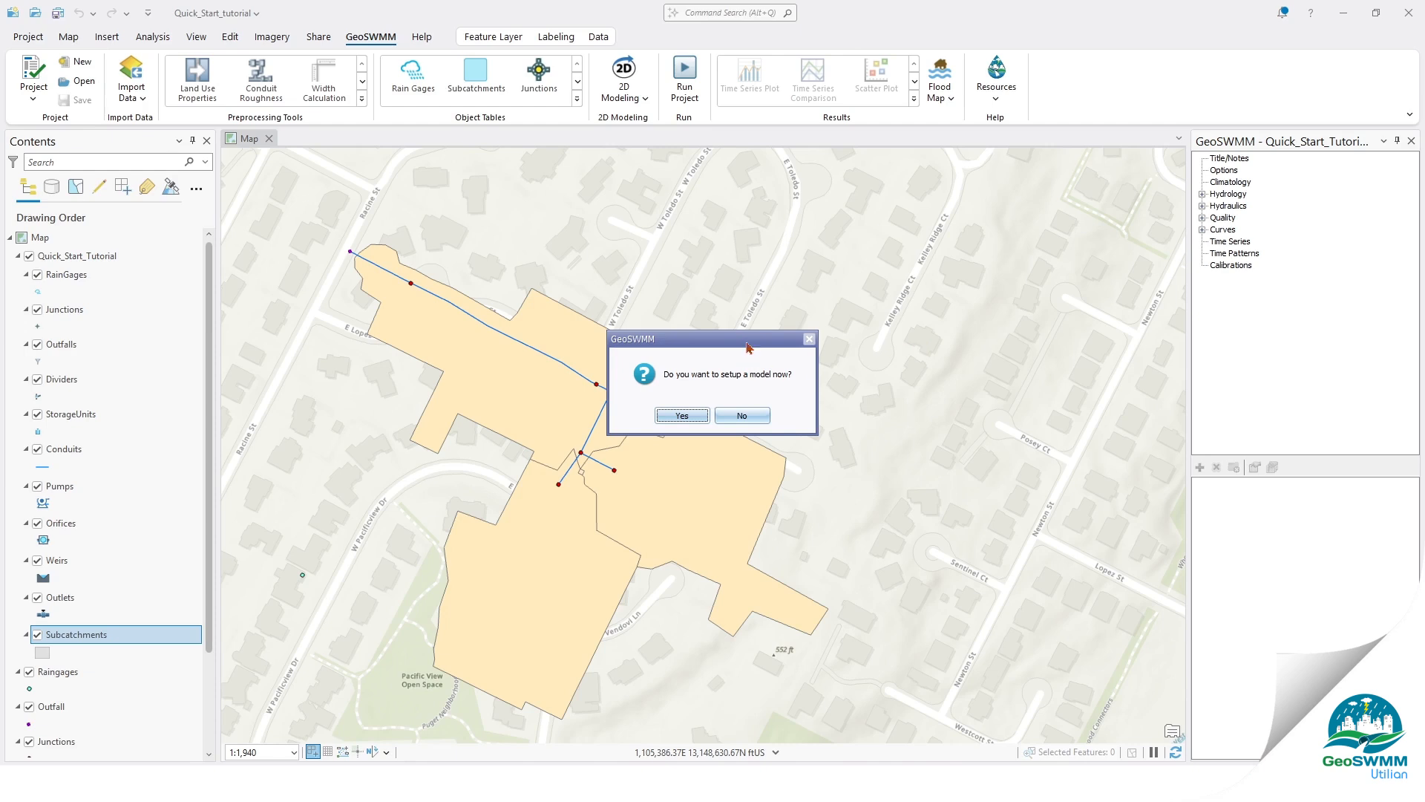
# Agree to set up a model now and choose to import GIS data, moving the dialogs clear of the network
pyautogui.moveTo(748, 342); pyautogui.dragTo(972, 237)
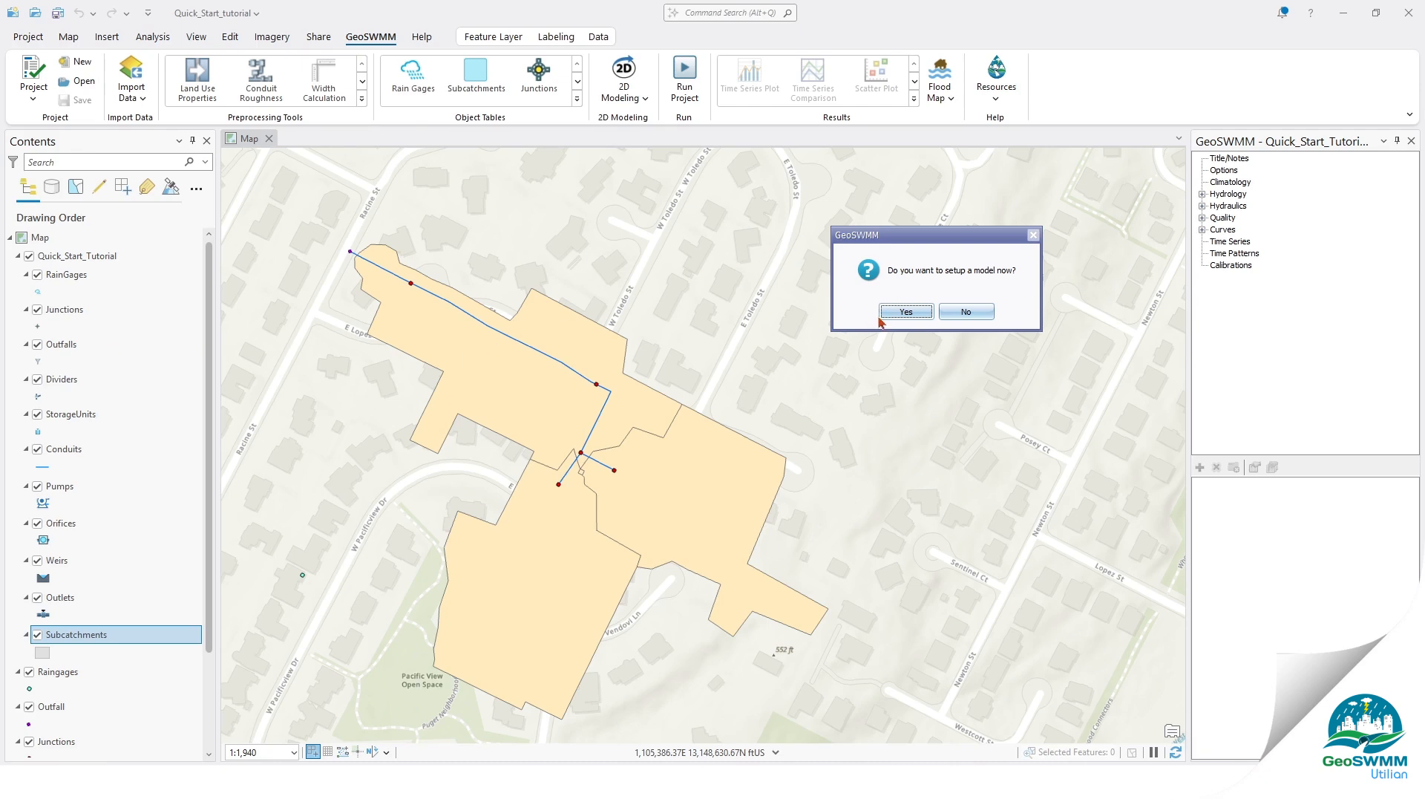
pyautogui.click(905, 311)
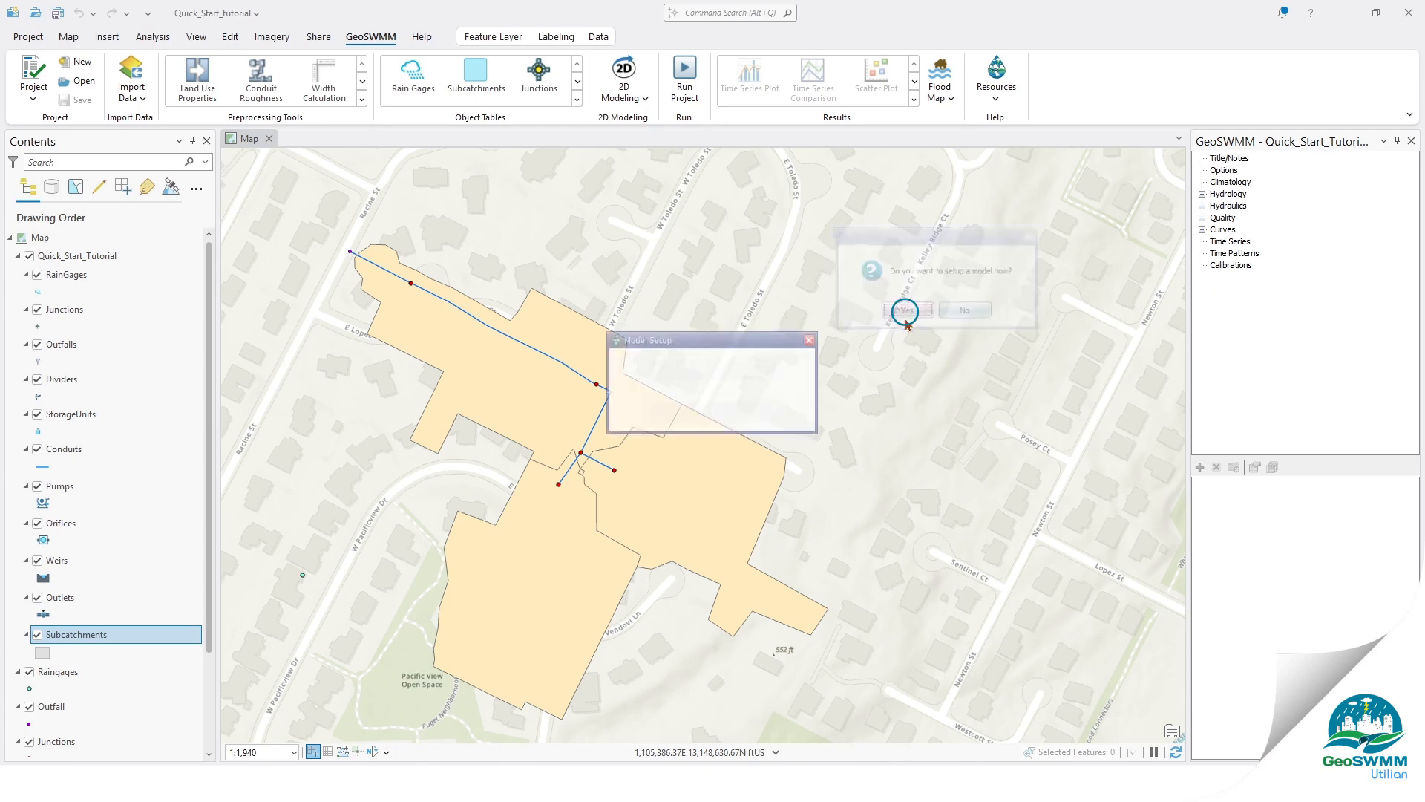
pyautogui.moveTo(934, 227); pyautogui.dragTo(934, 225)
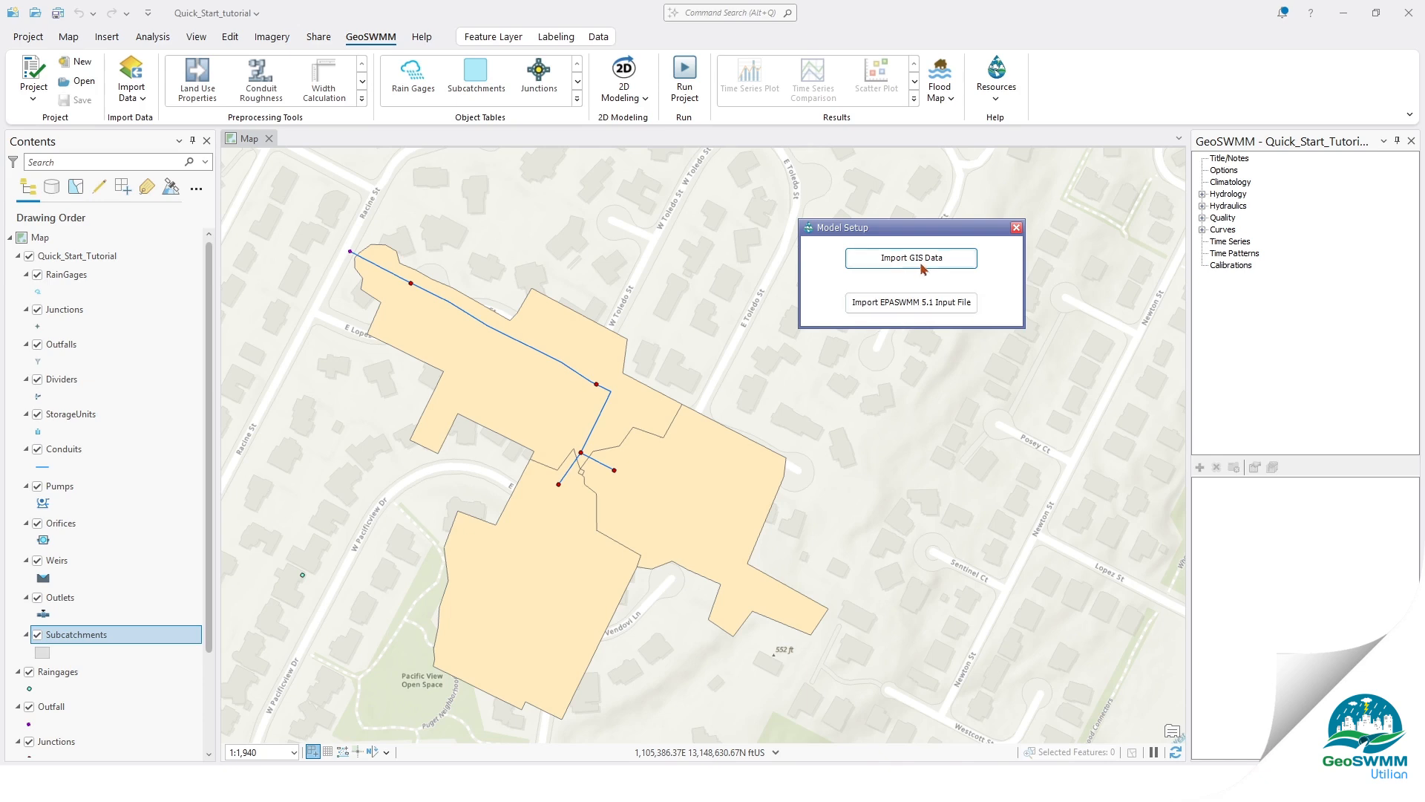
pyautogui.click(922, 267)
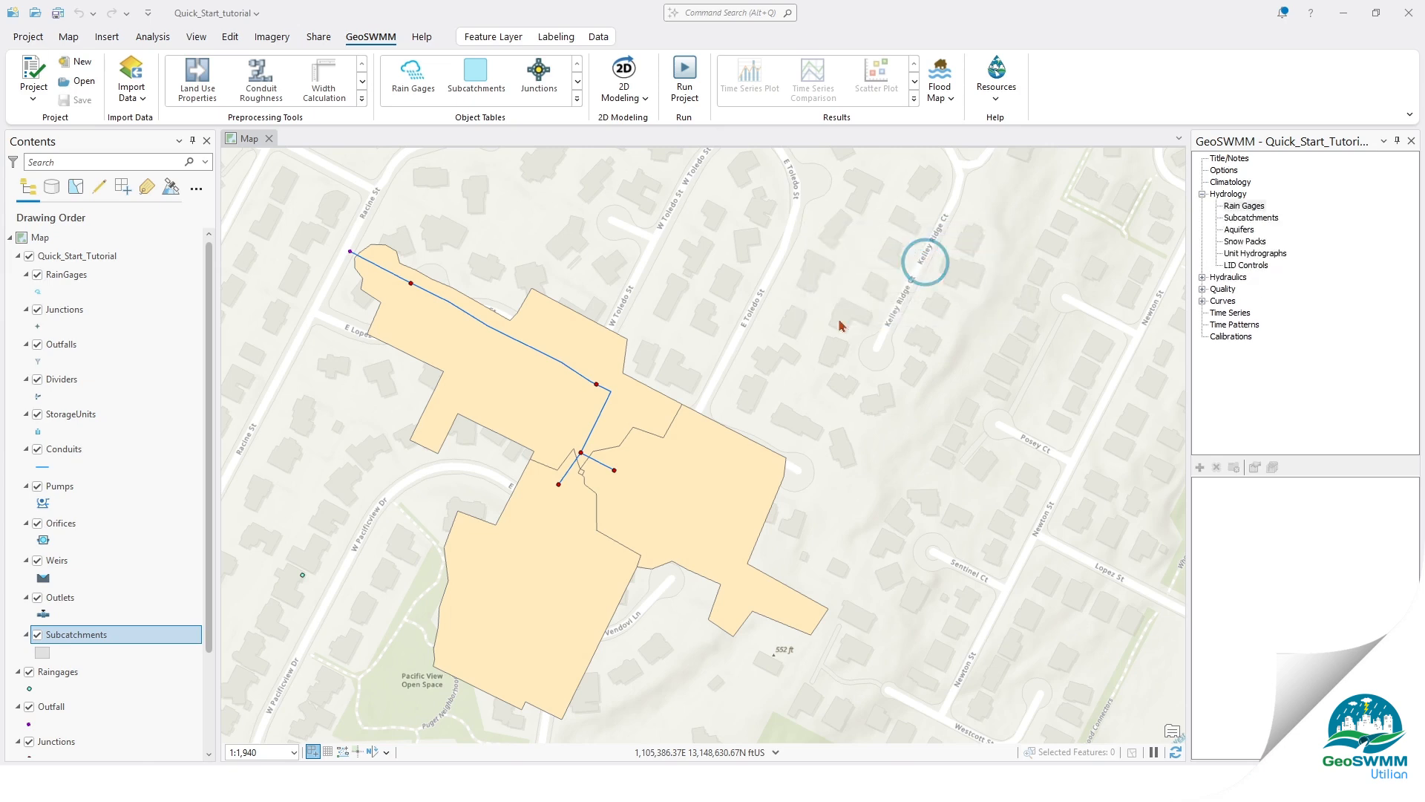
pyautogui.moveTo(779, 196); pyautogui.dragTo(1027, 179)
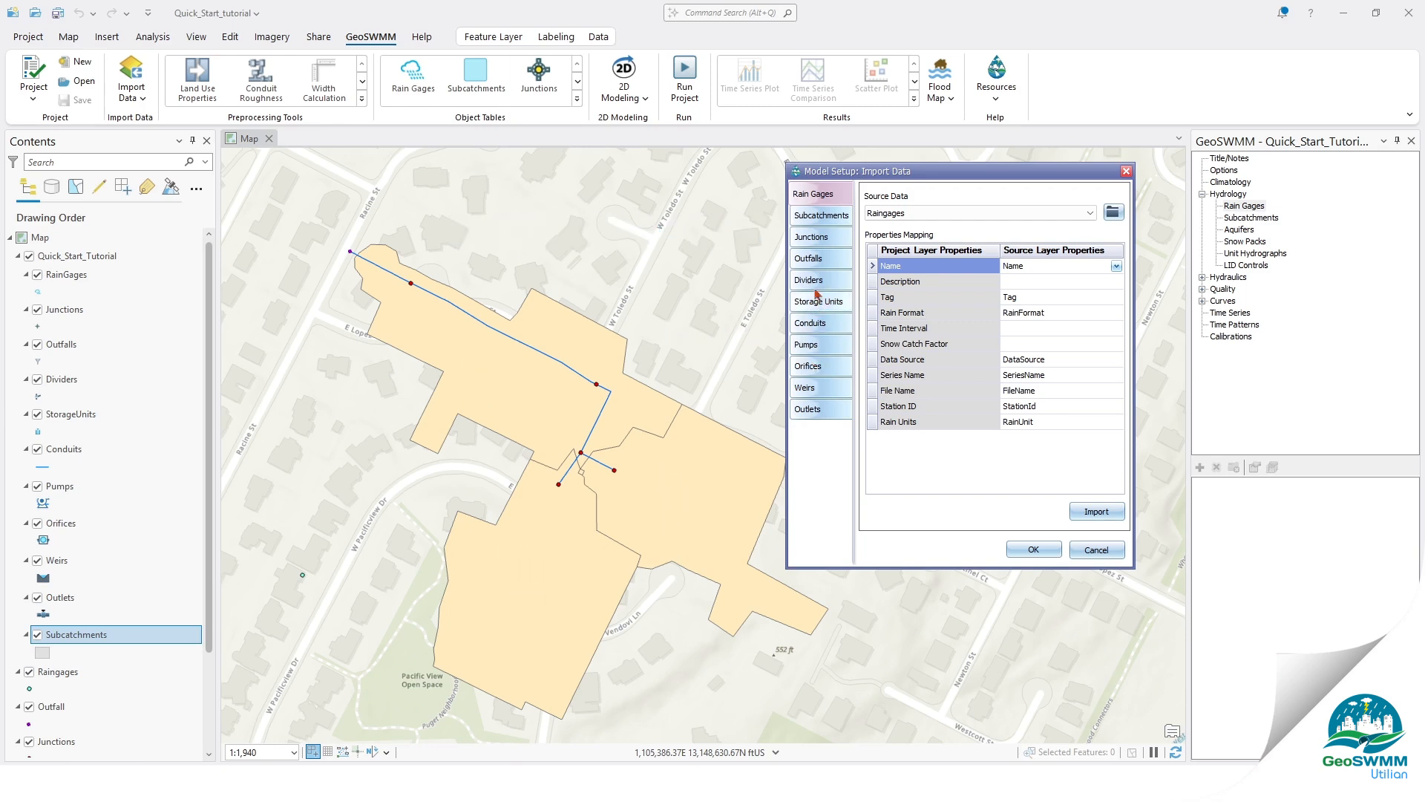
# For the Subcatchments import, map Description to Descriptn, User Defined Area to UsrDefArea and Slope (%) to PctSlope
pyautogui.click(820, 215)
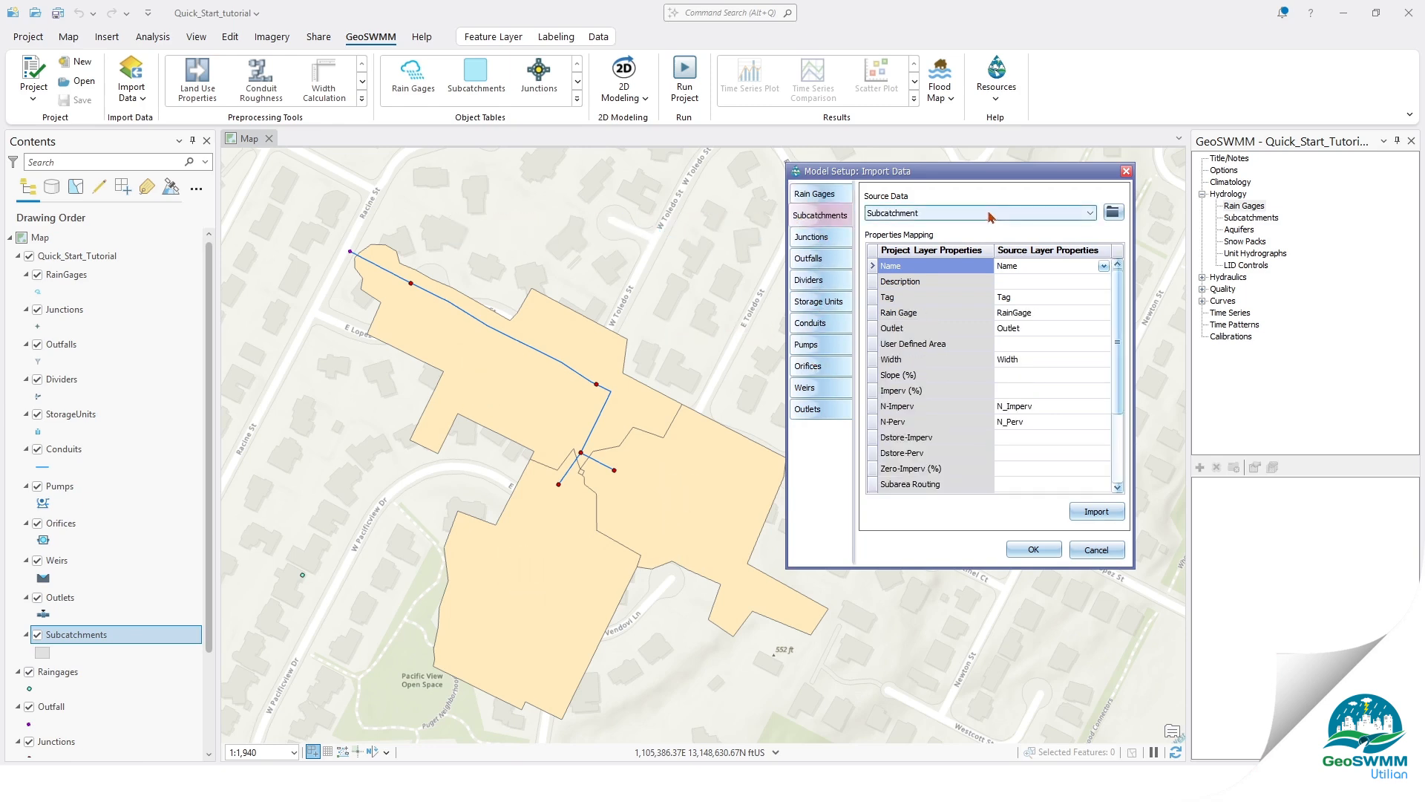
pyautogui.click(989, 216)
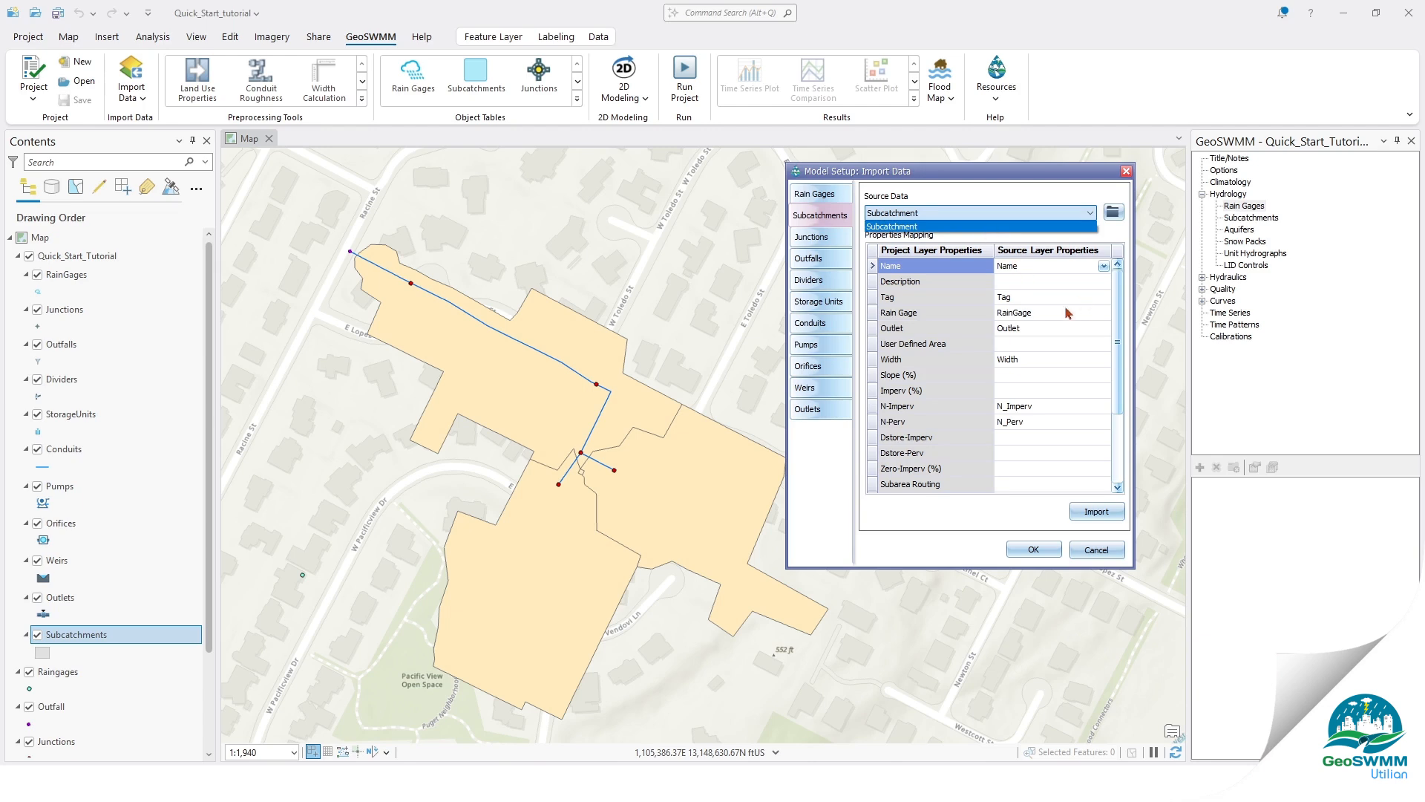
pyautogui.click(1104, 283)
pyautogui.click(1051, 329)
pyautogui.click(1054, 331)
pyautogui.click(1105, 345)
pyautogui.click(1057, 413)
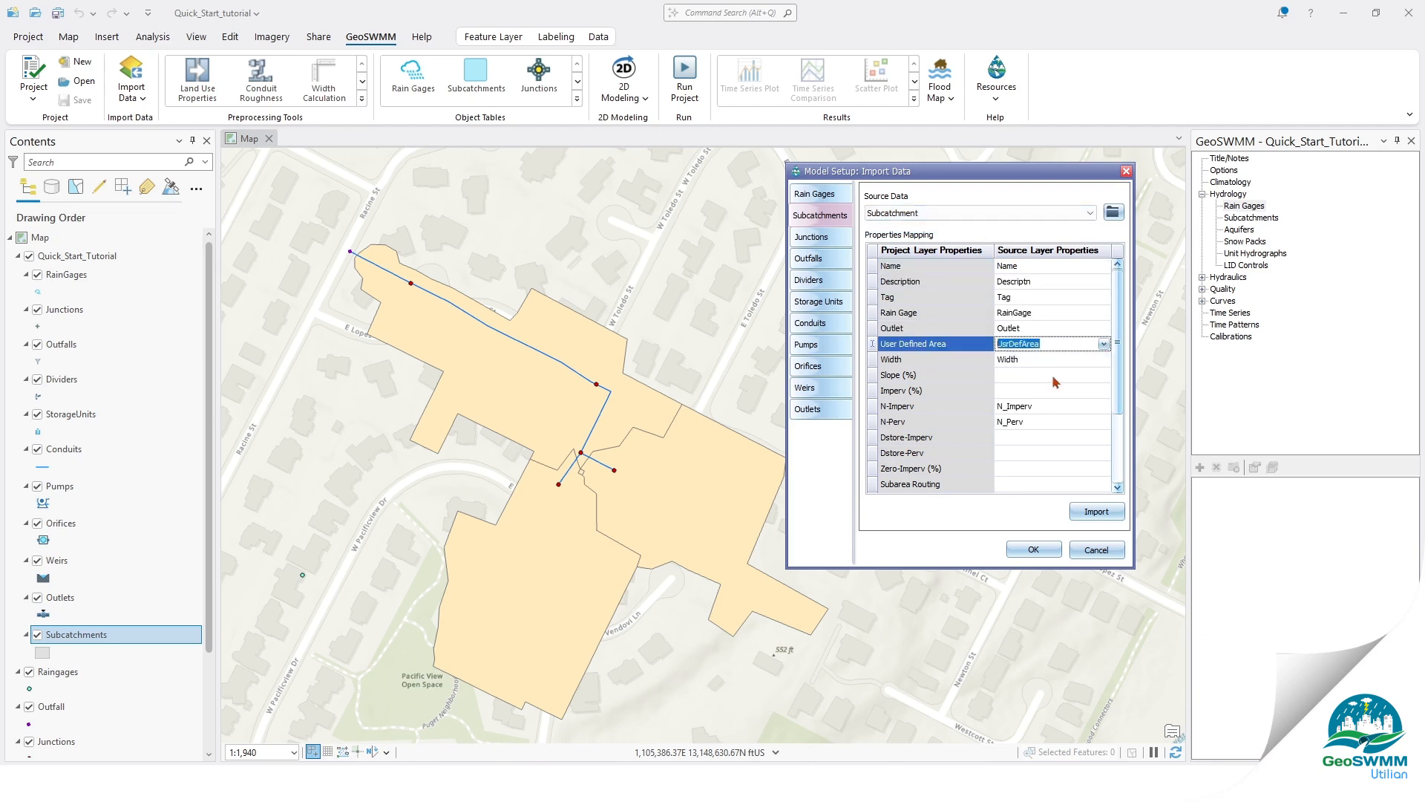
pyautogui.click(1103, 376)
pyautogui.click(1048, 457)
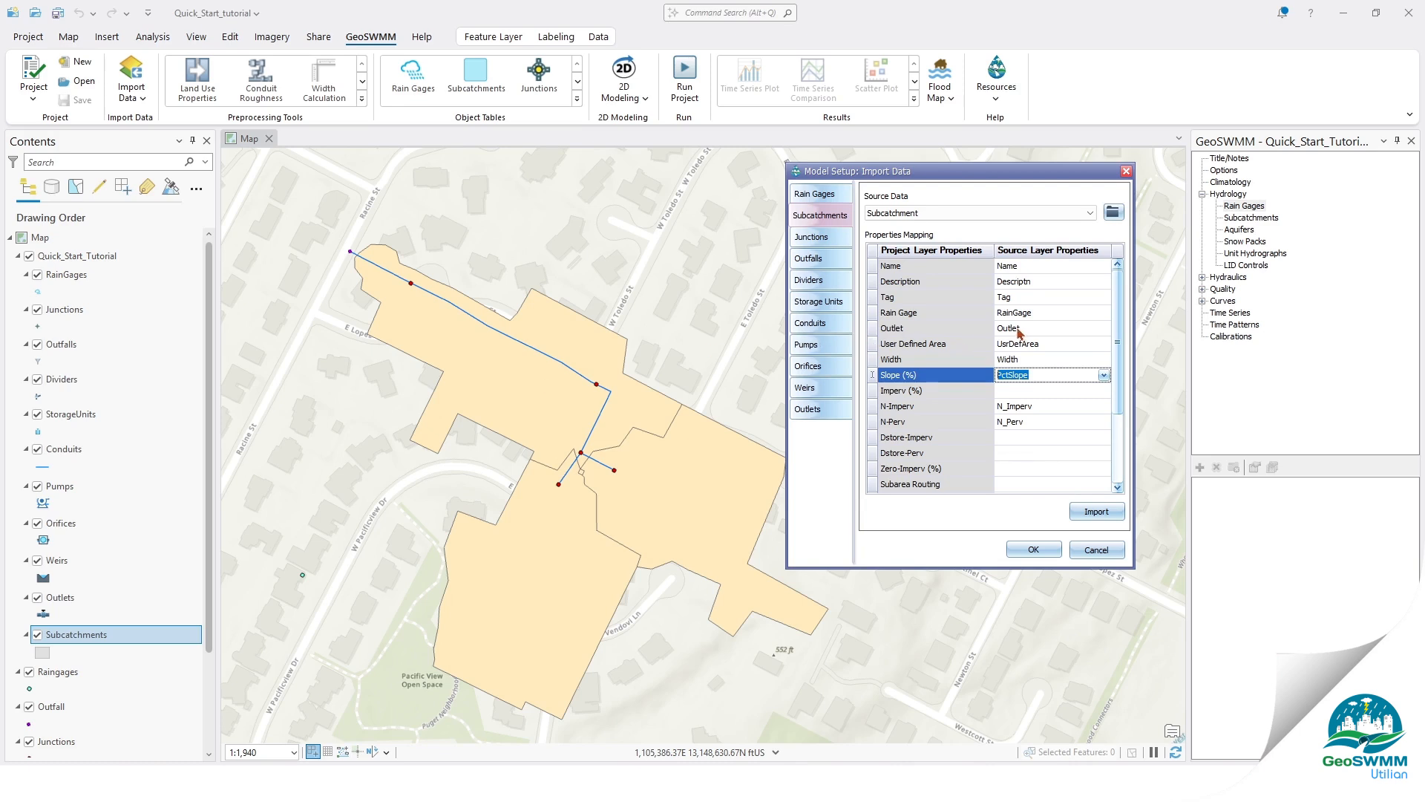
# Map Imperv (%) to PctImperv, Dstore-Imperv to DSt_Imperv and Dstore-Perv to DSt_perv, and queue the subcatchment data for import
pyautogui.click(1104, 390)
pyautogui.click(1103, 390)
pyautogui.click(1051, 443)
pyautogui.click(1051, 443)
pyautogui.click(1051, 443)
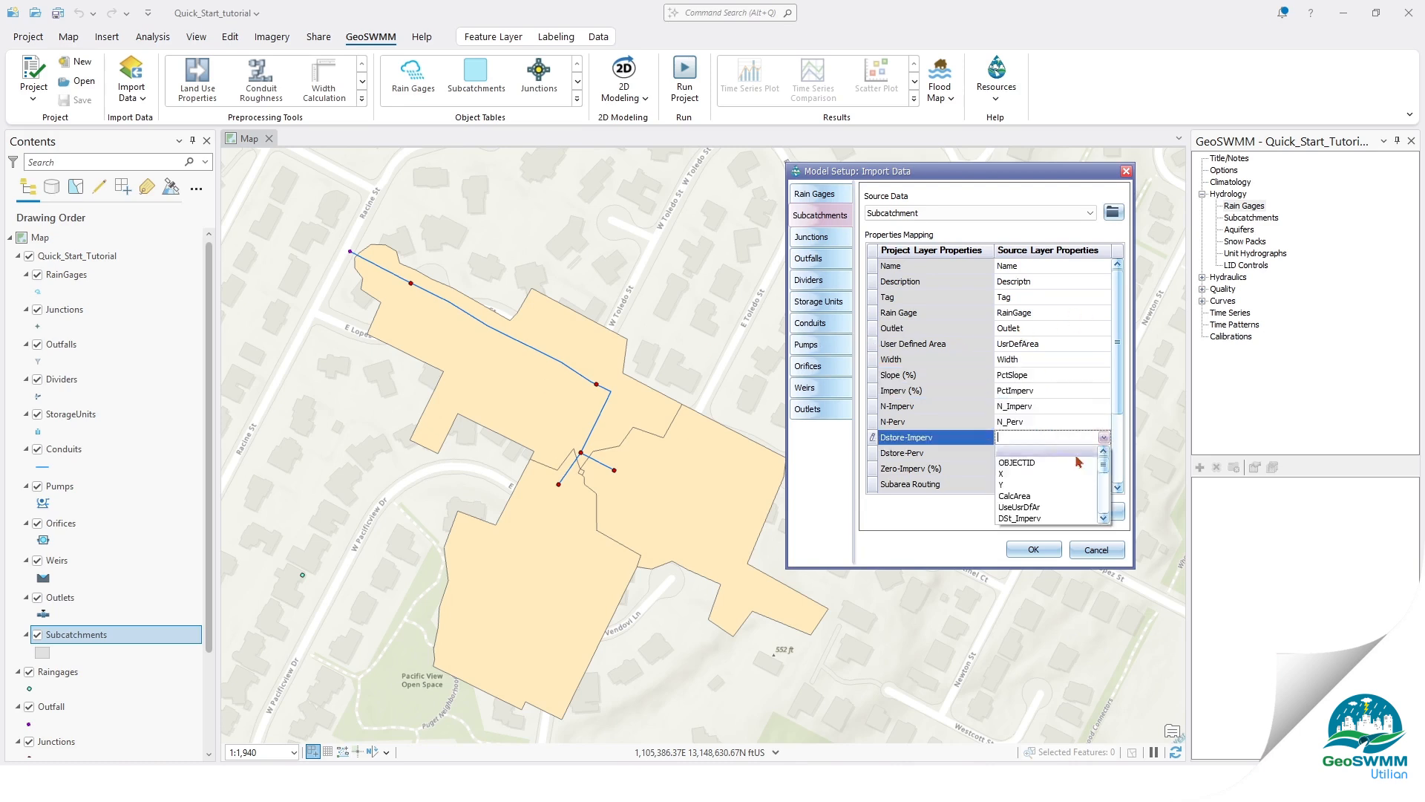
pyautogui.click(1024, 459)
pyautogui.click(1054, 453)
pyautogui.click(1054, 453)
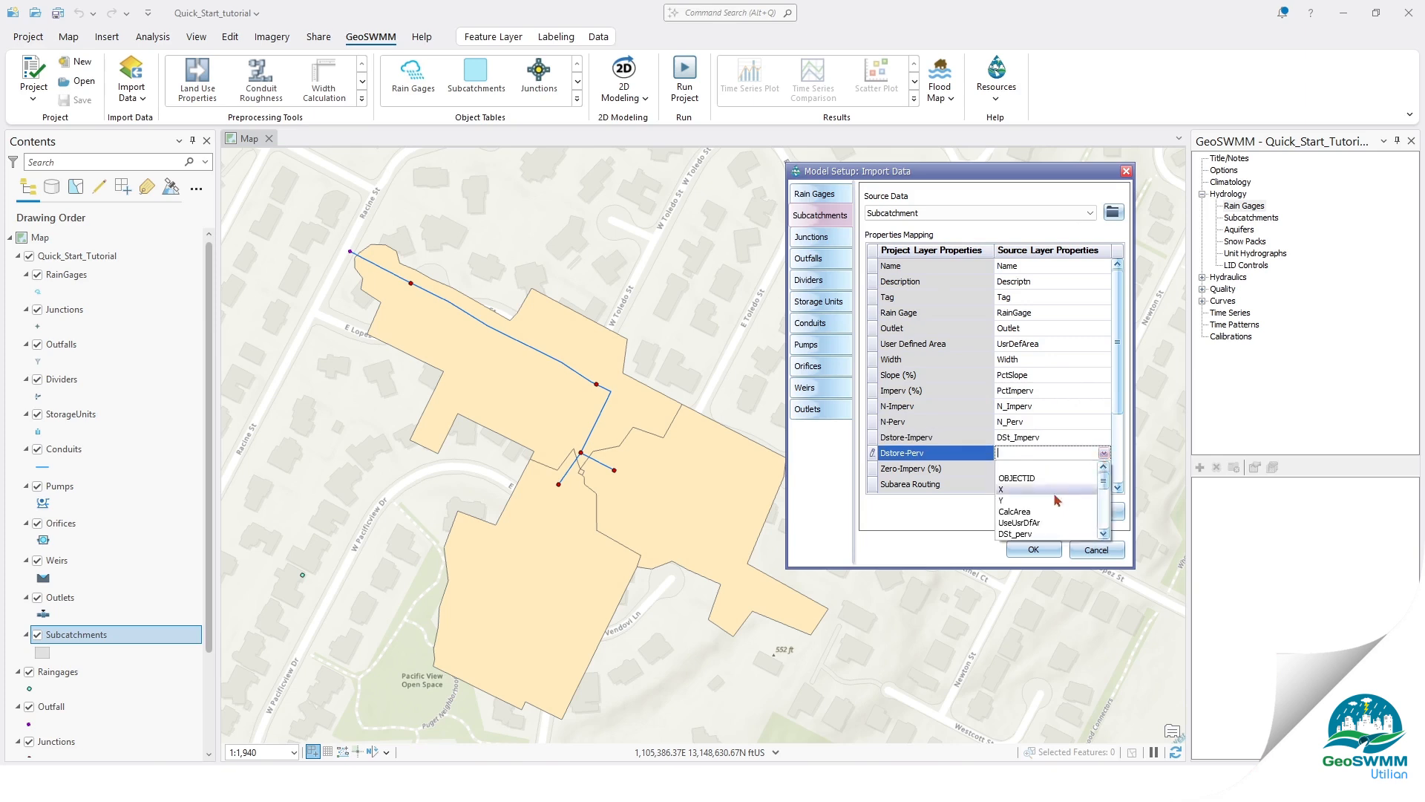
pyautogui.click(1039, 533)
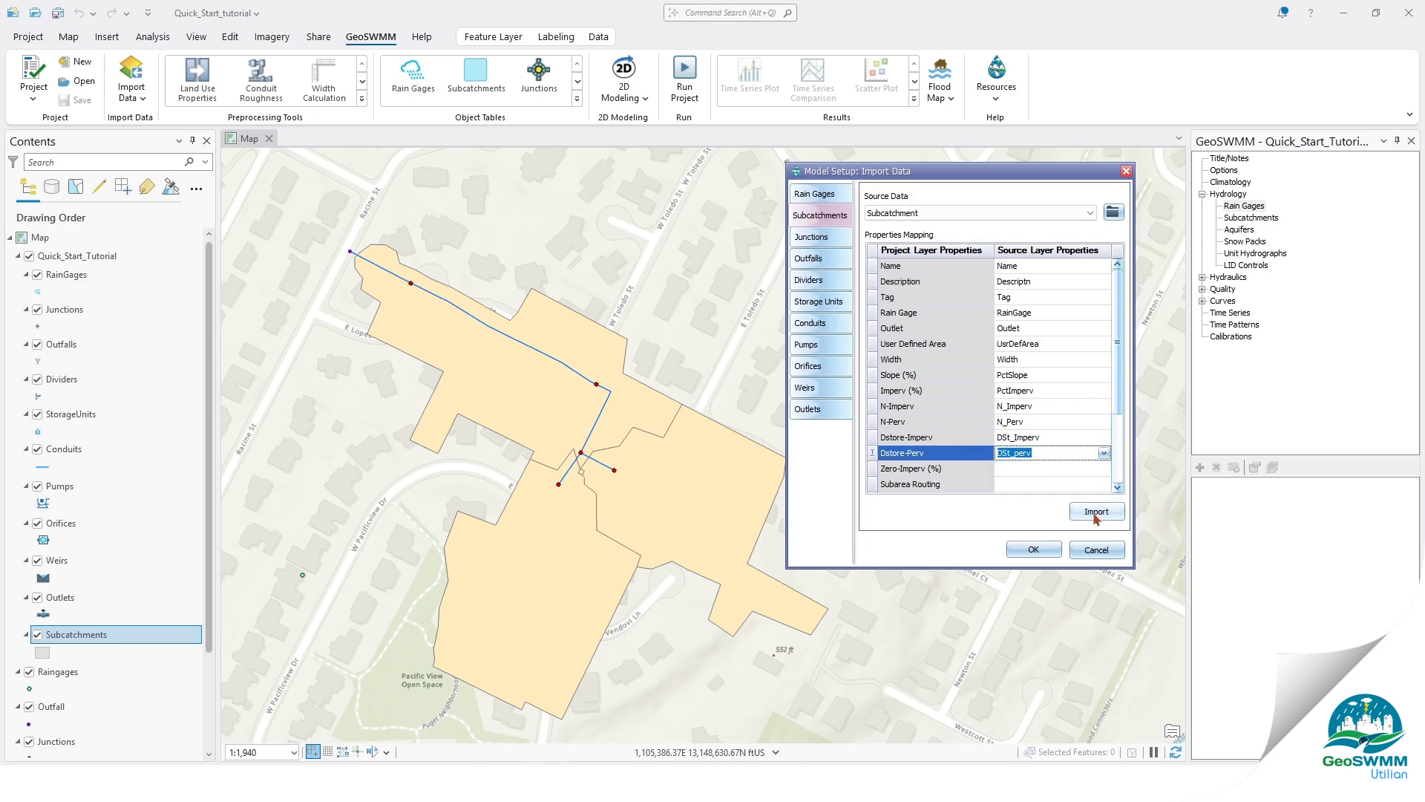
pyautogui.click(1095, 512)
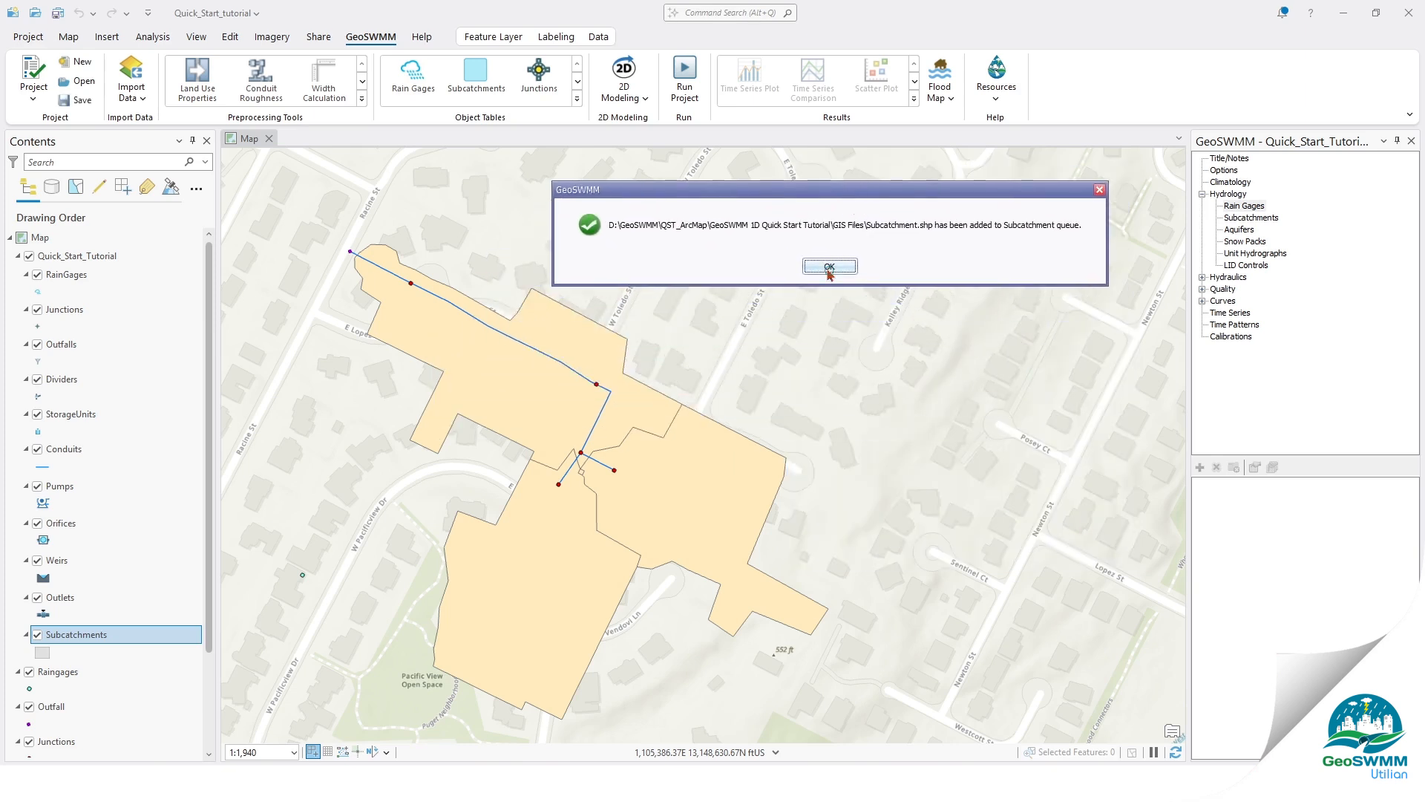
# For the Conduits import, map Description to Descriptn and Shape to Xsection, and queue the conduit data
pyautogui.click(824, 266)
pyautogui.click(847, 322)
pyautogui.click(1051, 312)
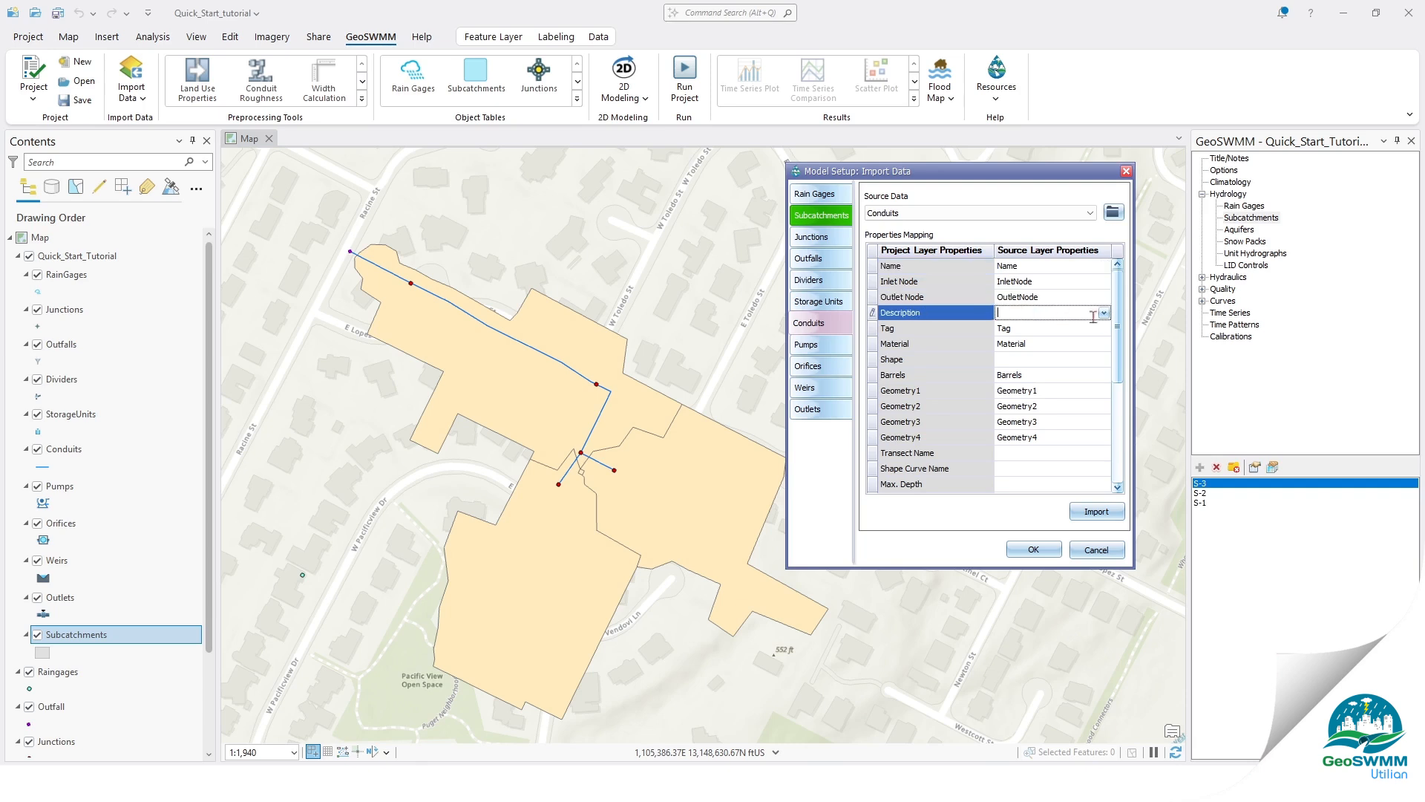
pyautogui.click(1051, 313)
pyautogui.click(1058, 351)
pyautogui.click(1054, 359)
pyautogui.click(1054, 360)
pyautogui.click(1051, 404)
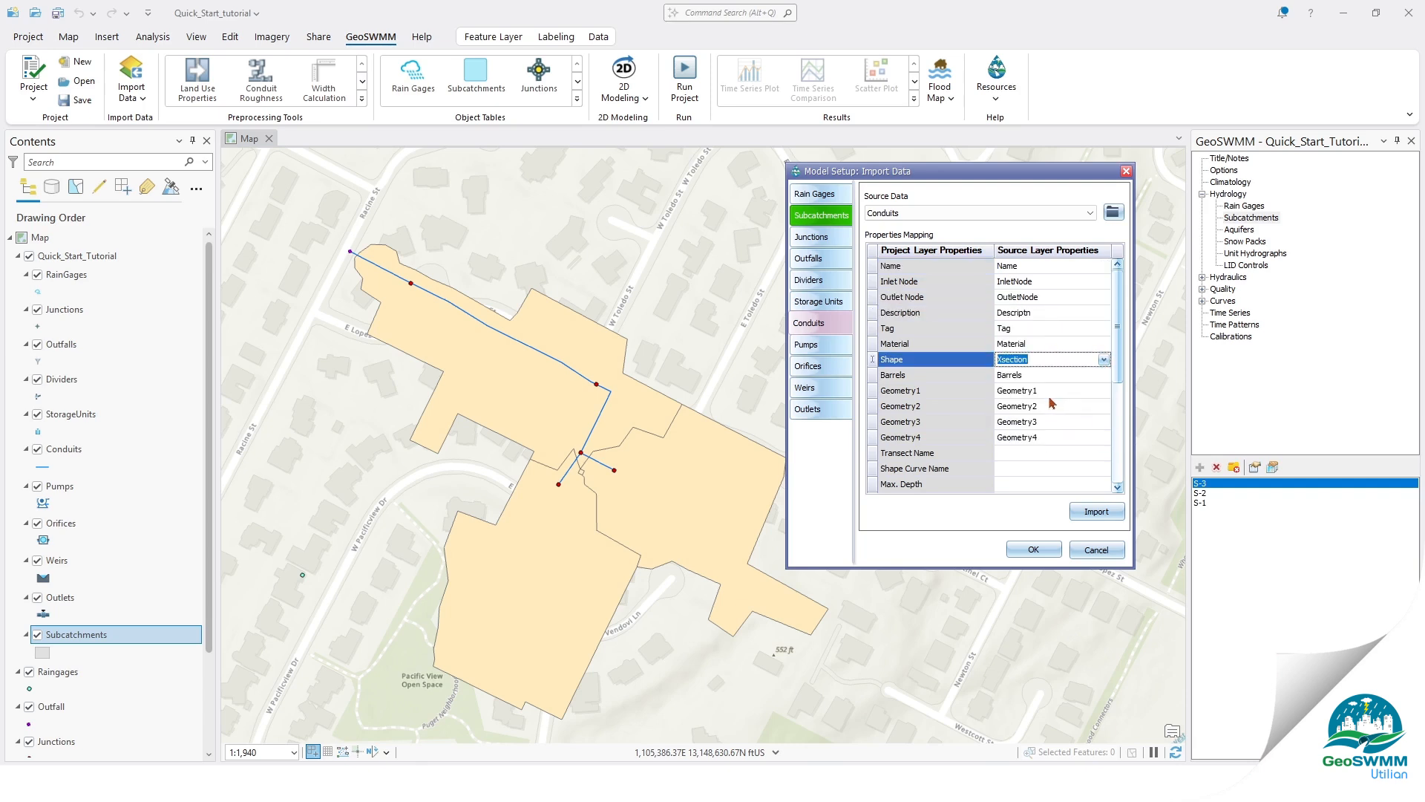
pyautogui.click(1096, 511)
pyautogui.moveTo(769, 352); pyautogui.dragTo(858, 214)
pyautogui.click(803, 275)
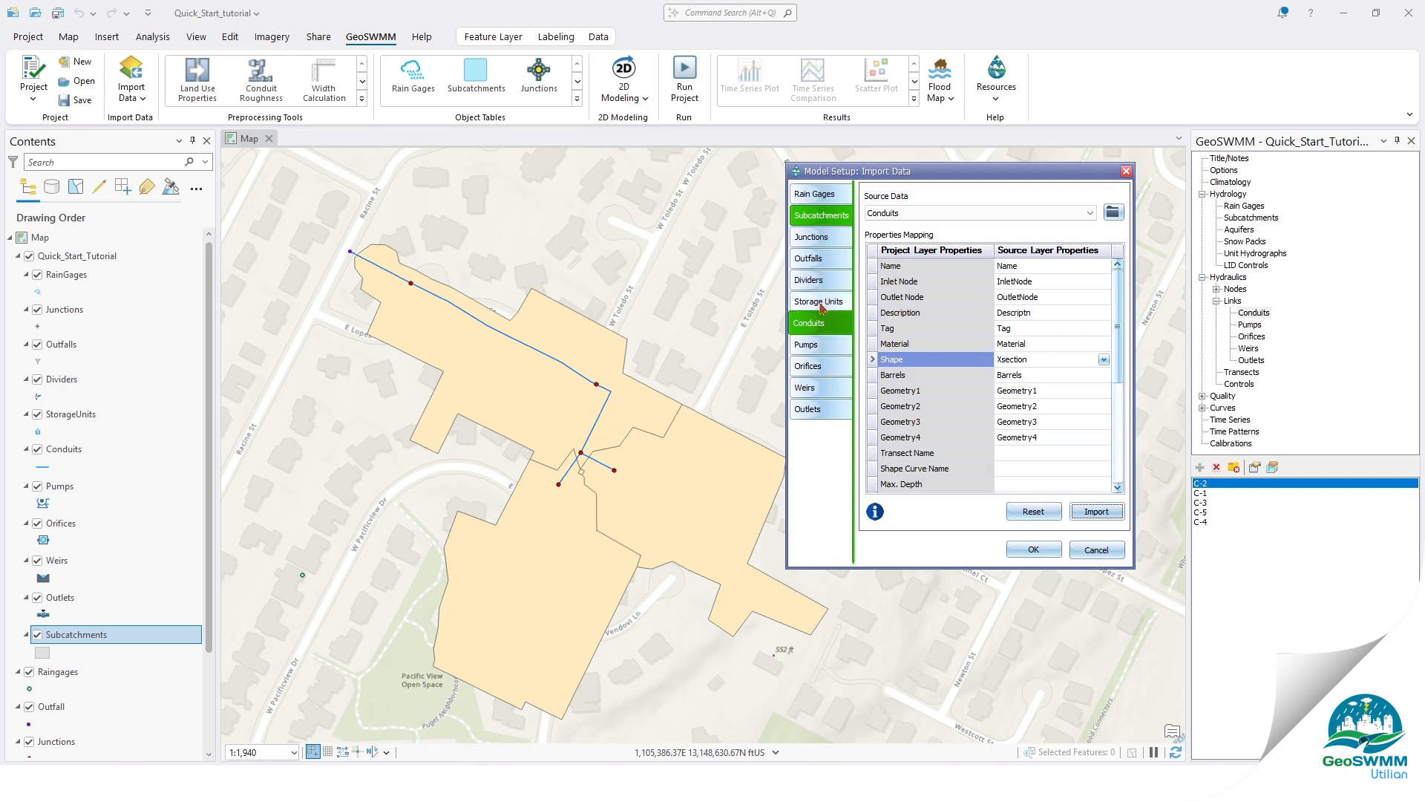
# For the Junctions import, choose the Junctions layer as source data and map Description to Descriptn
pyautogui.click(817, 237)
pyautogui.click(987, 213)
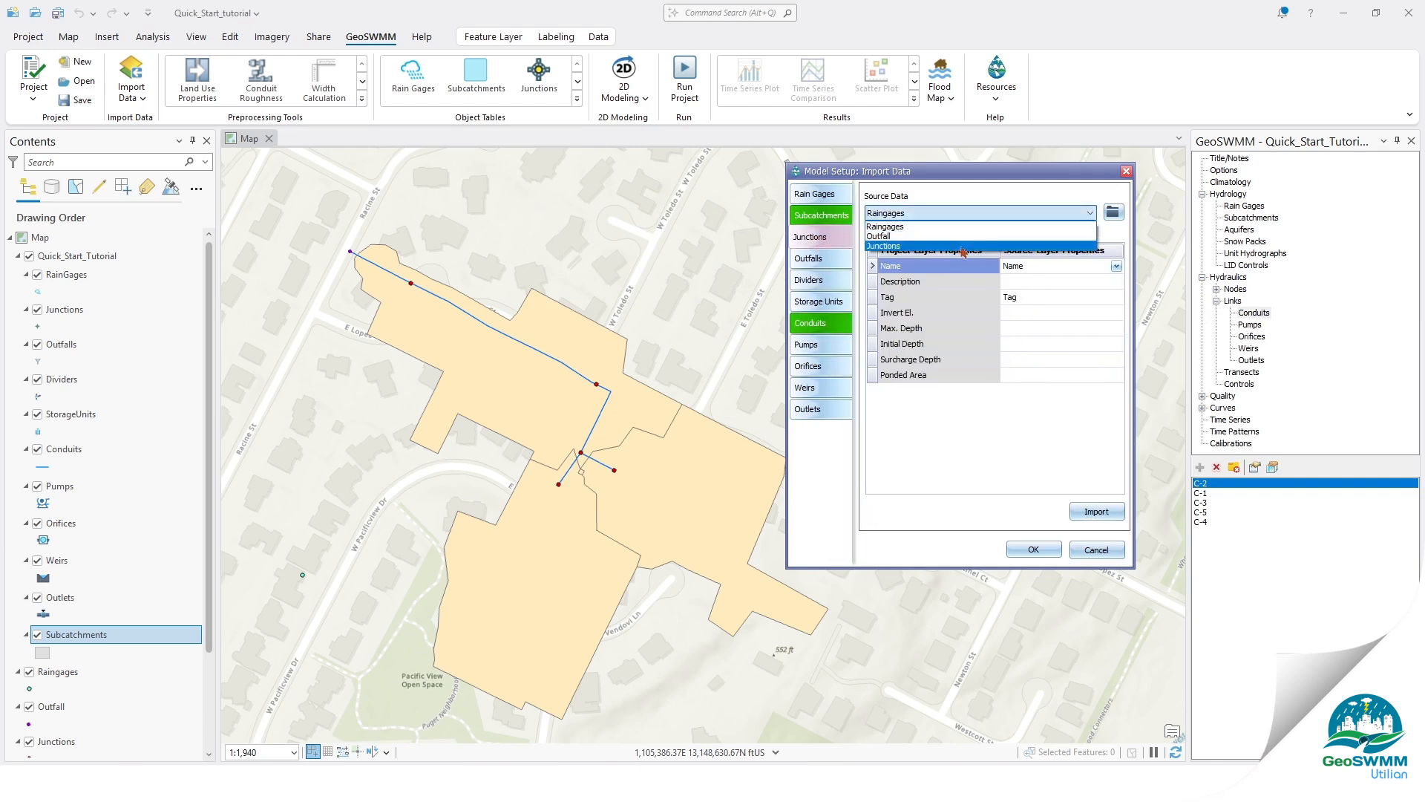
pyautogui.click(1035, 245)
pyautogui.click(1054, 282)
pyautogui.click(1053, 281)
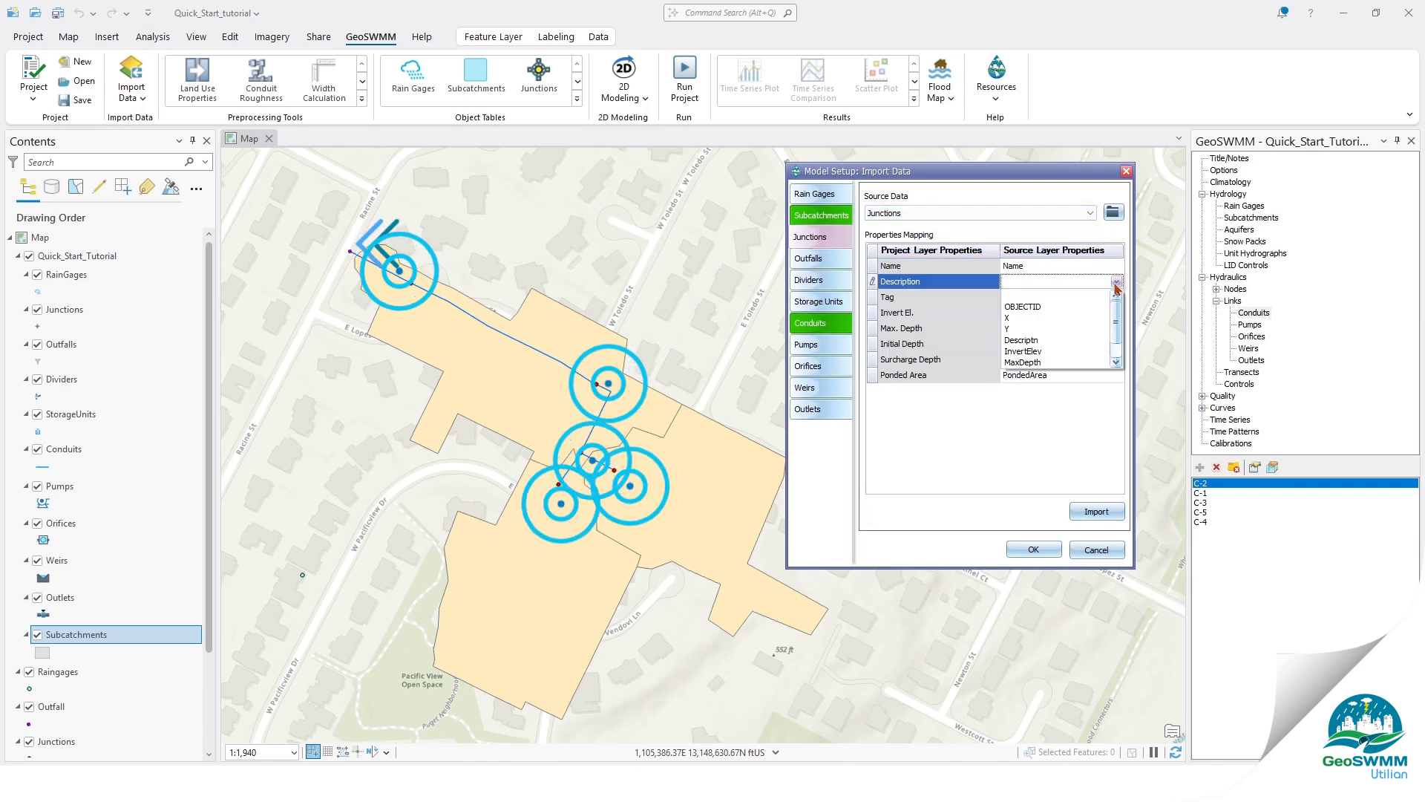
pyautogui.click(1045, 348)
# Map the junctions' Invert El. to InvertElev and Max. Depth to MaxDepth, and queue the junction data
pyautogui.click(1054, 312)
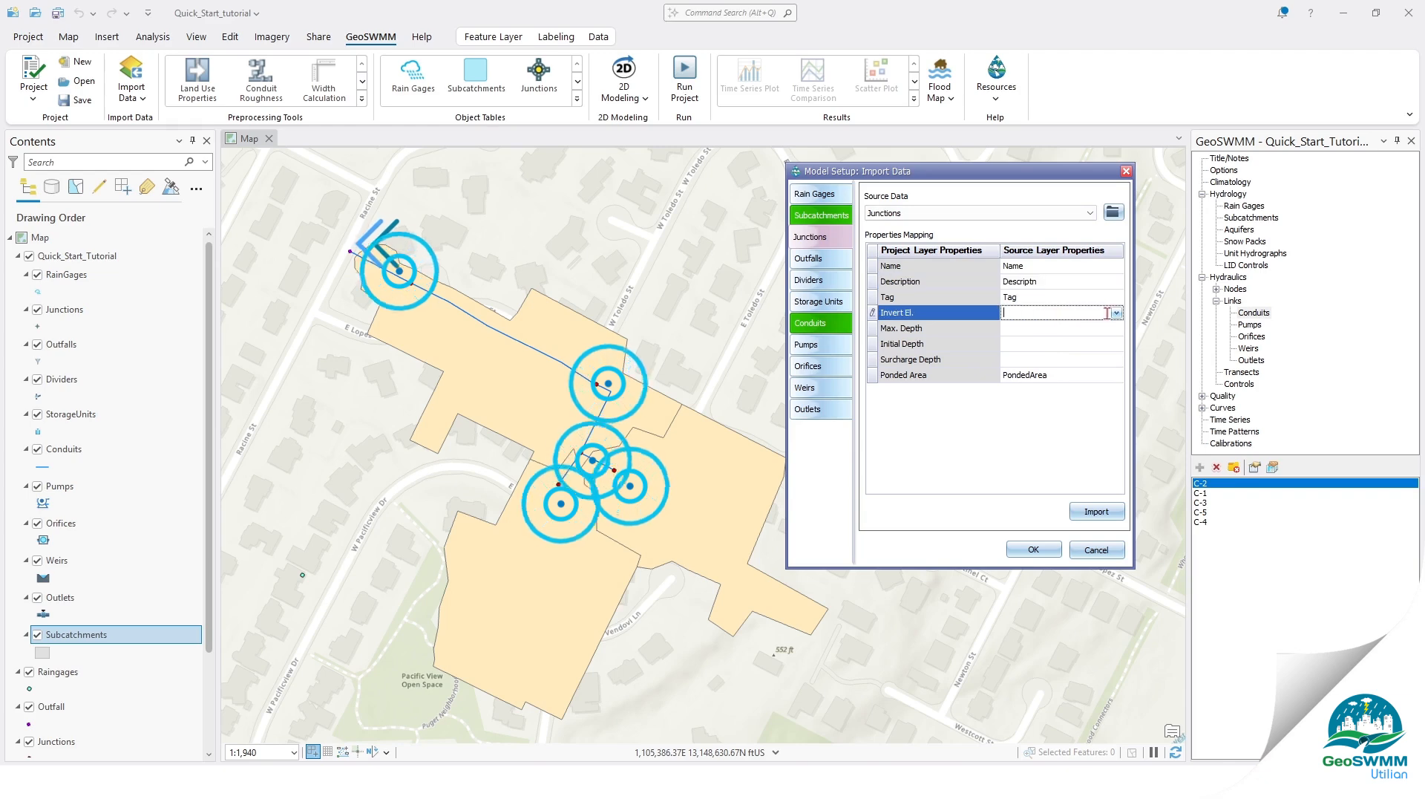
pyautogui.click(1054, 312)
pyautogui.click(1042, 372)
pyautogui.click(1054, 328)
pyautogui.click(1054, 328)
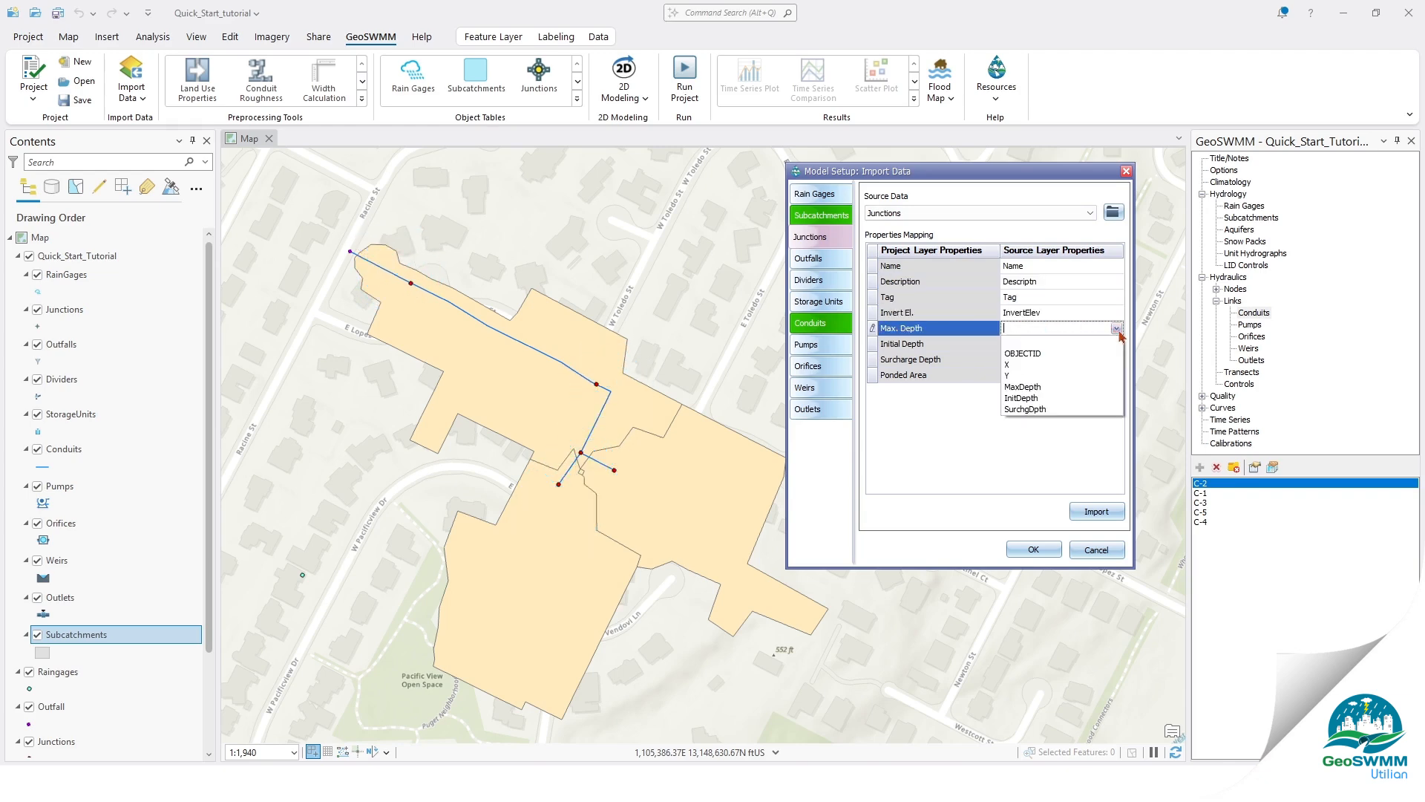
pyautogui.click(1024, 383)
pyautogui.click(1096, 511)
# For the Outfalls import from the Outfall layer, map Invert El. to InvertElev and queue the outfall data
pyautogui.click(825, 259)
pyautogui.click(1053, 313)
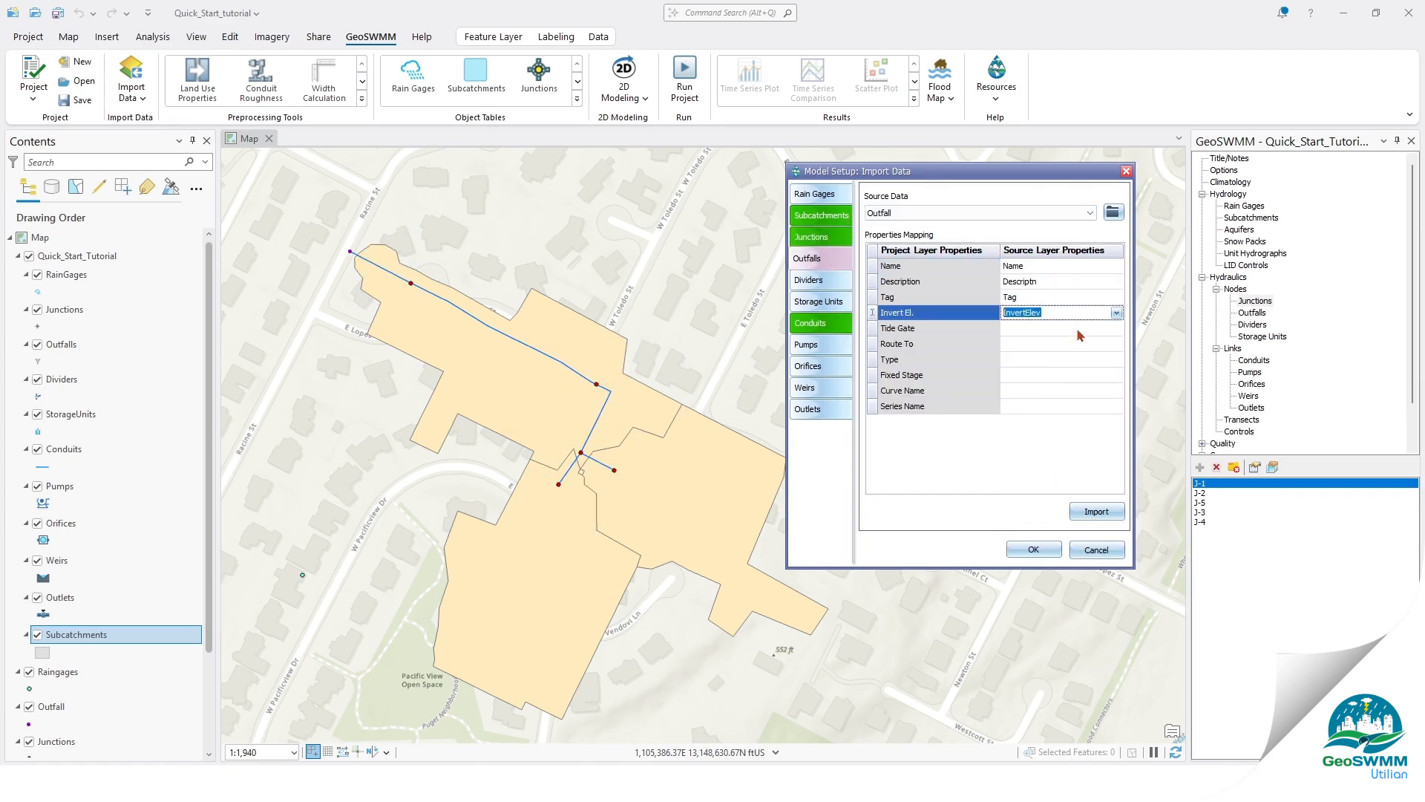
pyautogui.click(1096, 511)
# For the Rain Gages import, map Description to Descriptn and Snow Catch Factor to SnowCthFtr, queue the data, and run the import of all queued layers
pyautogui.click(817, 193)
pyautogui.click(1054, 281)
pyautogui.click(1040, 341)
pyautogui.click(1054, 343)
pyautogui.click(1032, 550)
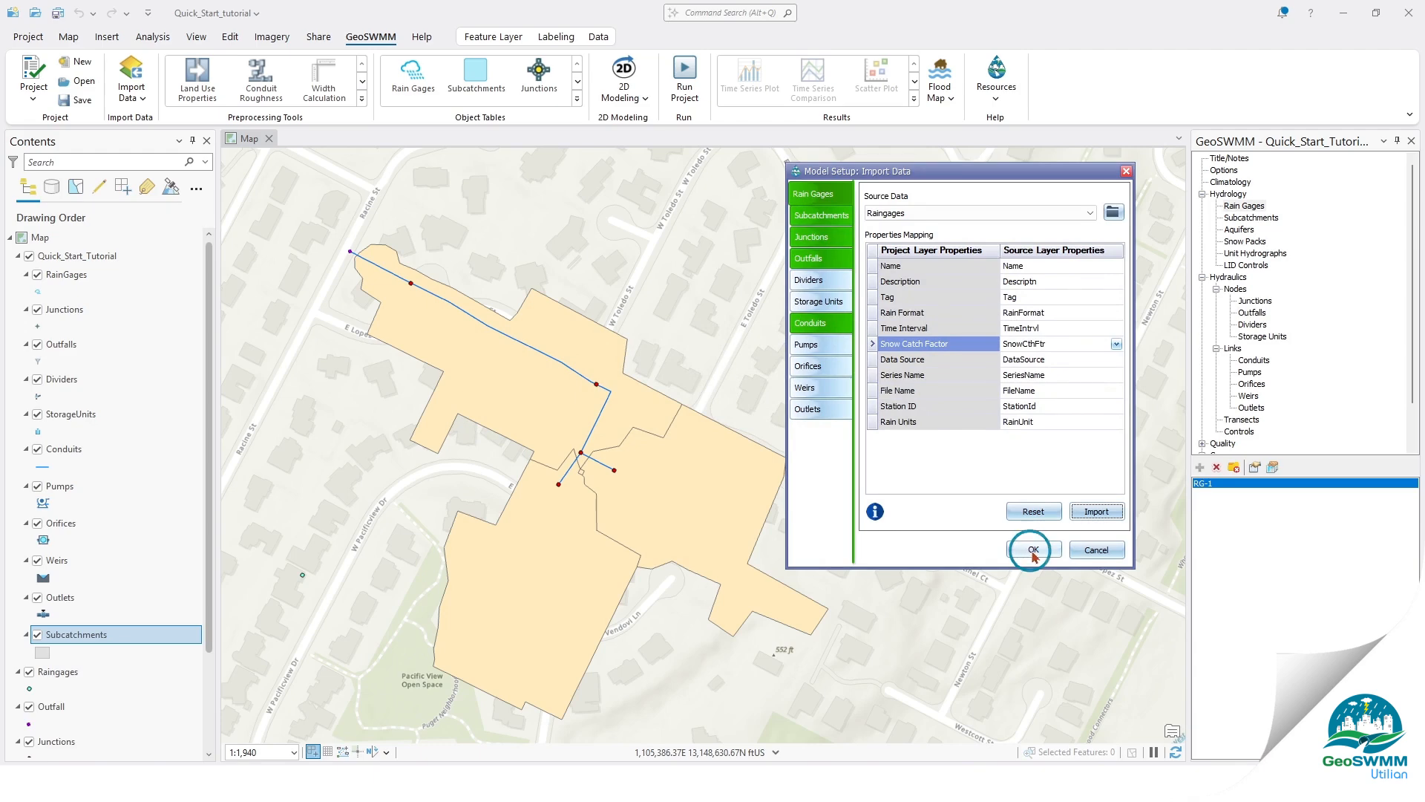
pyautogui.moveTo(684, 346); pyautogui.dragTo(923, 219)
pyautogui.click(950, 290)
# Turn off the source Raingages and Outfall layers so only the imported project layers represent them on the map
pyautogui.scroll(-3, 627, 447)
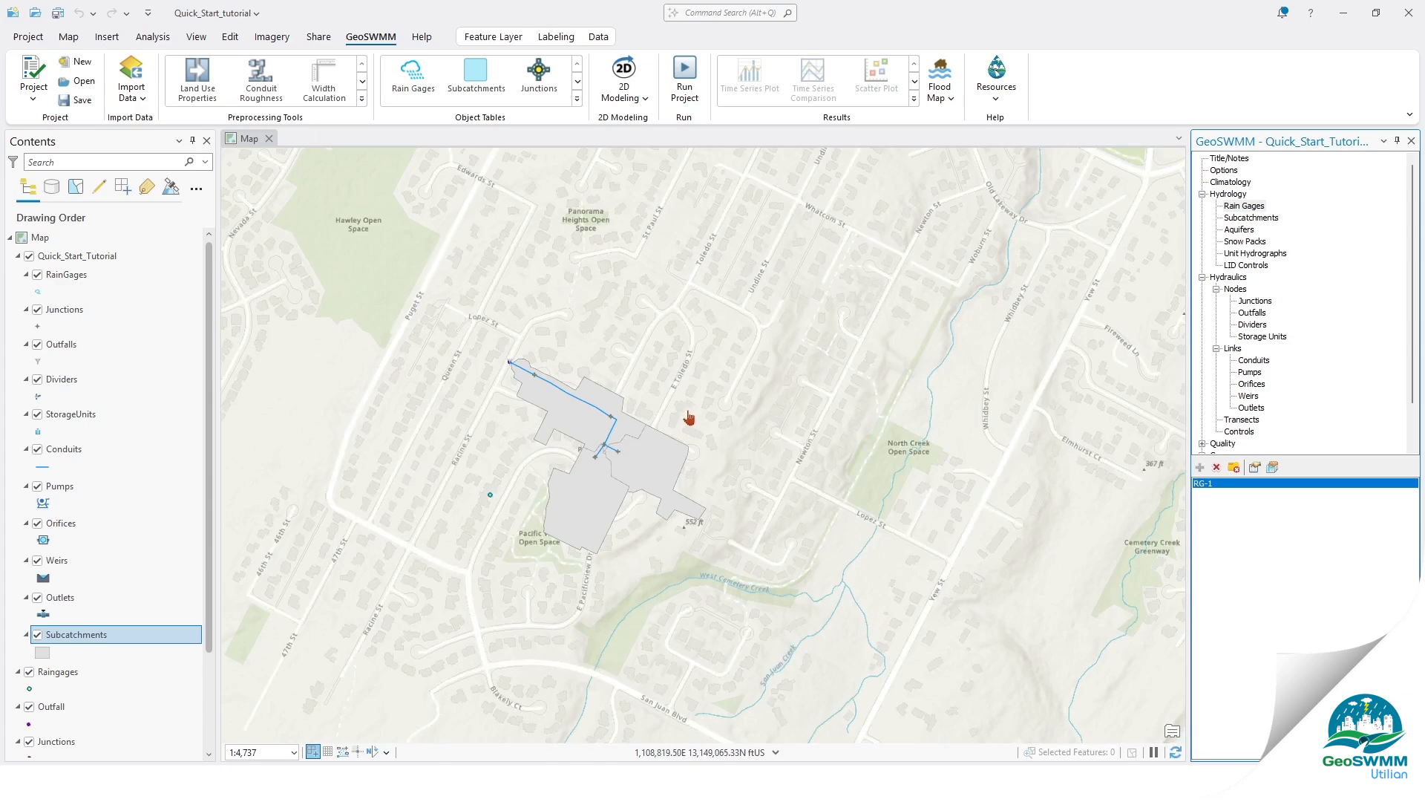
pyautogui.scroll(2, 689, 418)
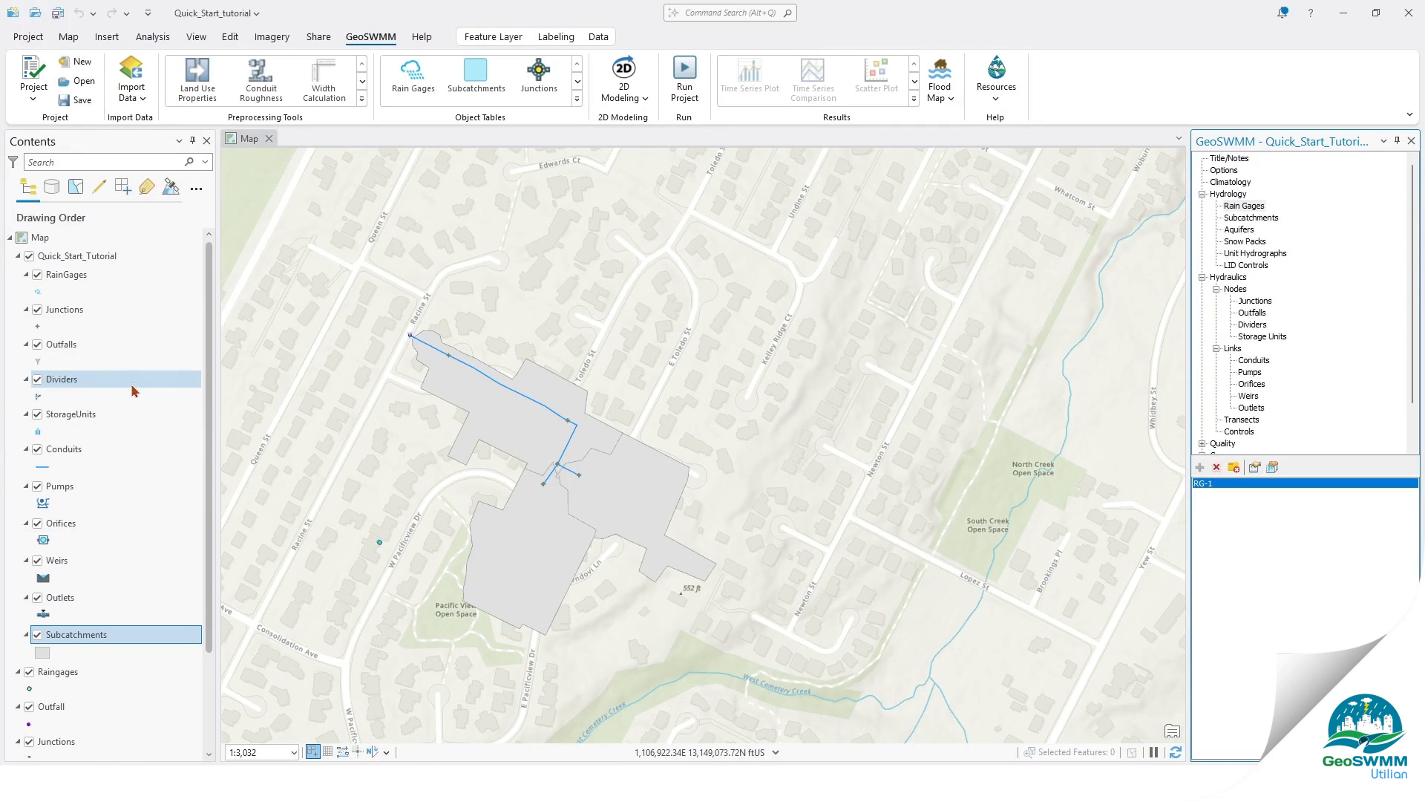
pyautogui.click(29, 671)
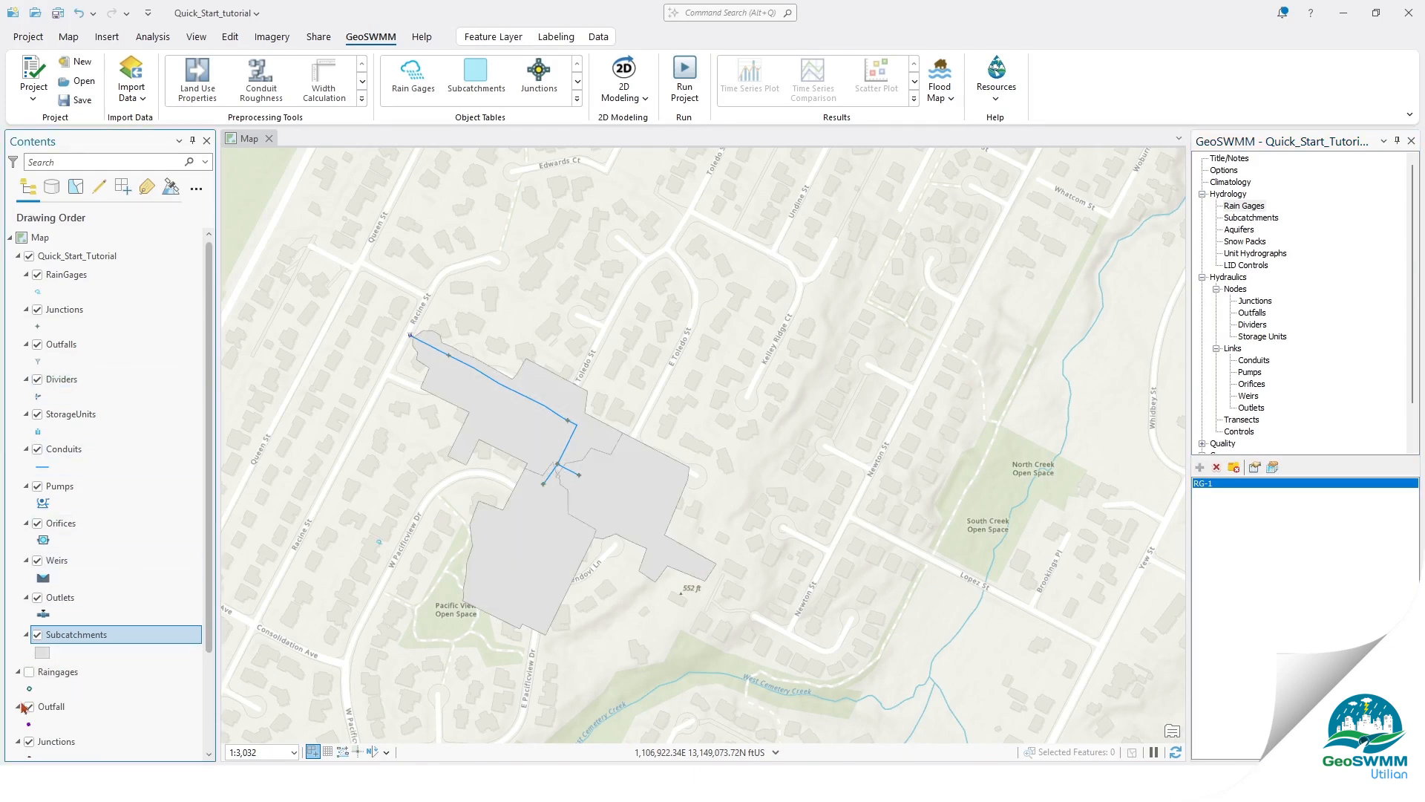
pyautogui.click(23, 706)
pyautogui.scroll(-3, 23, 707)
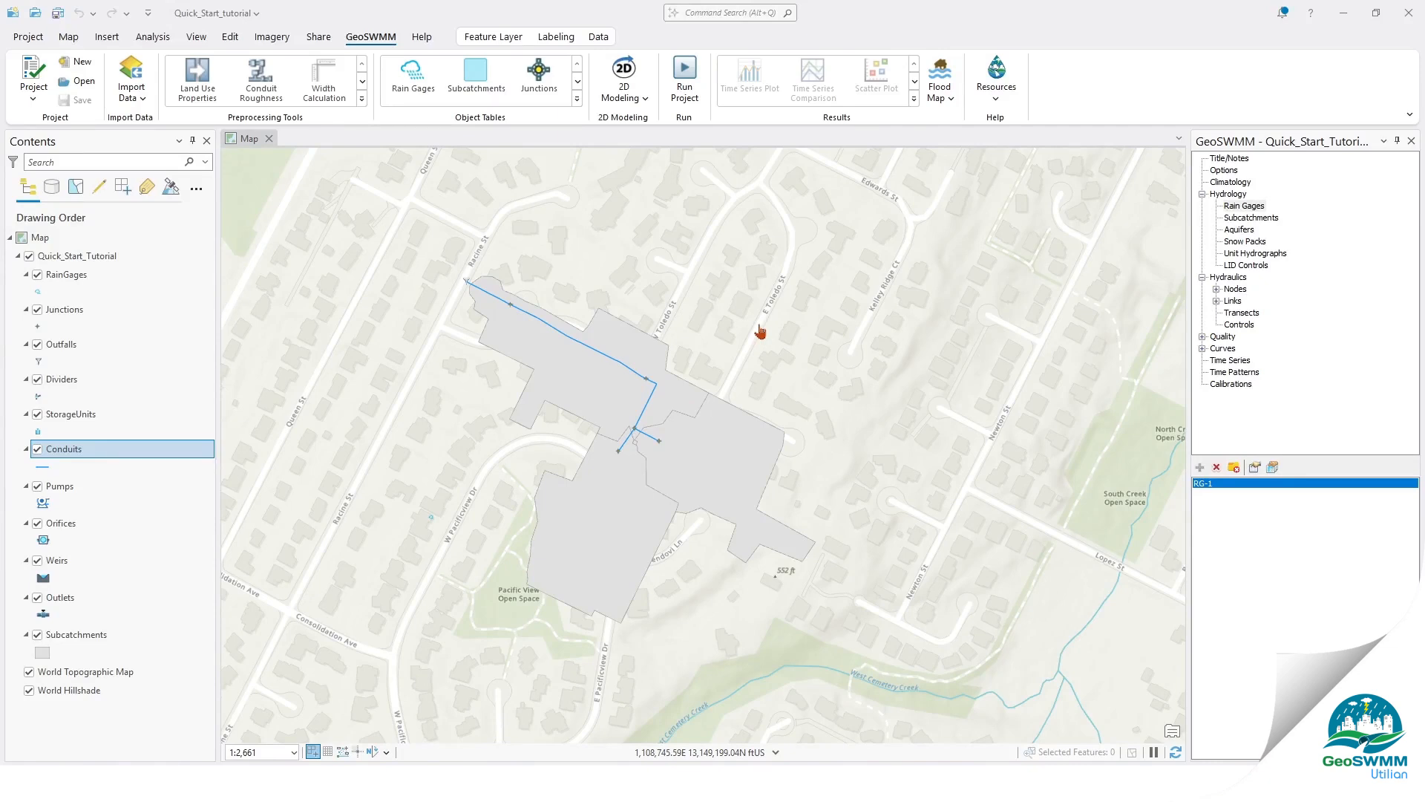
# Add a new time series named TS-1 and review its hourly time and value data in the text note
pyautogui.click(1232, 362)
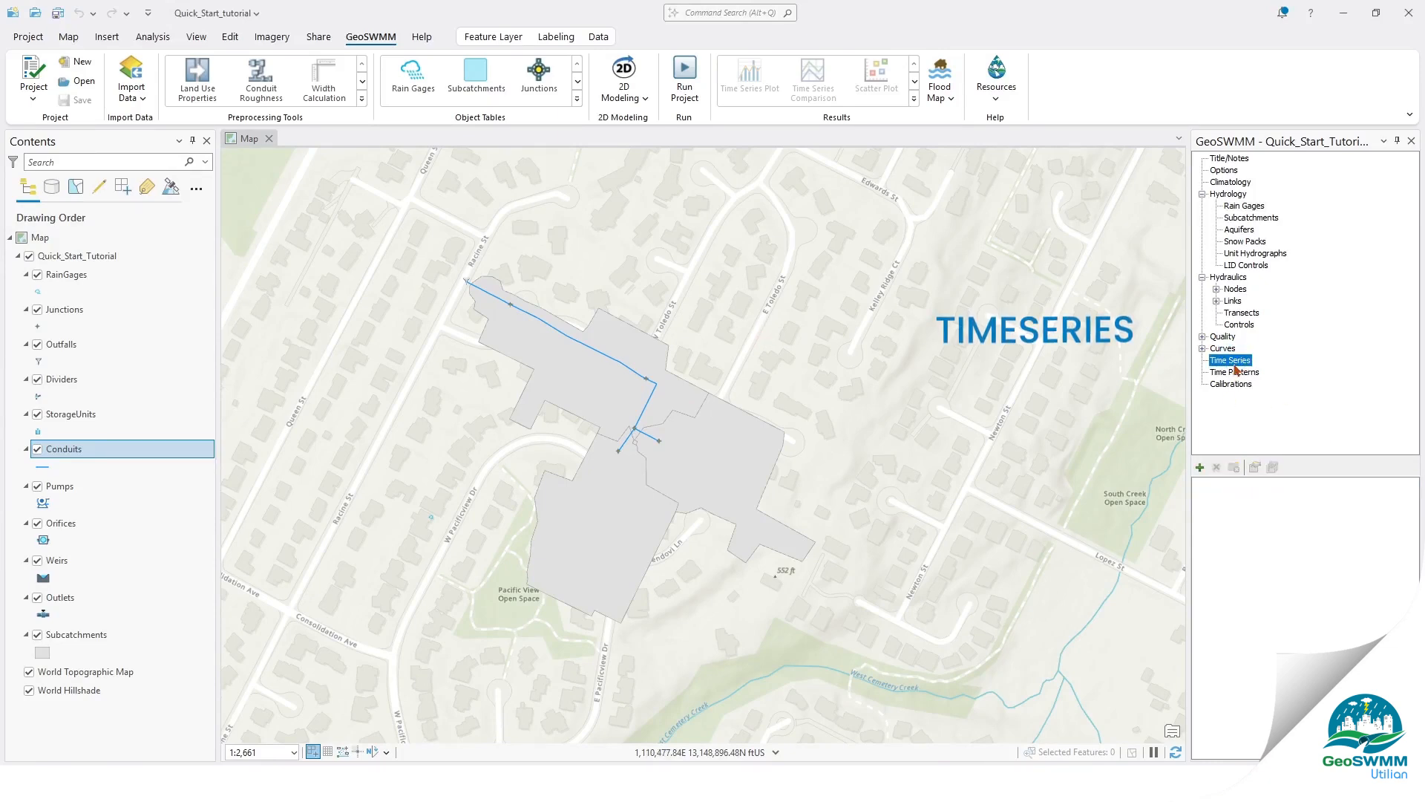
pyautogui.click(1199, 468)
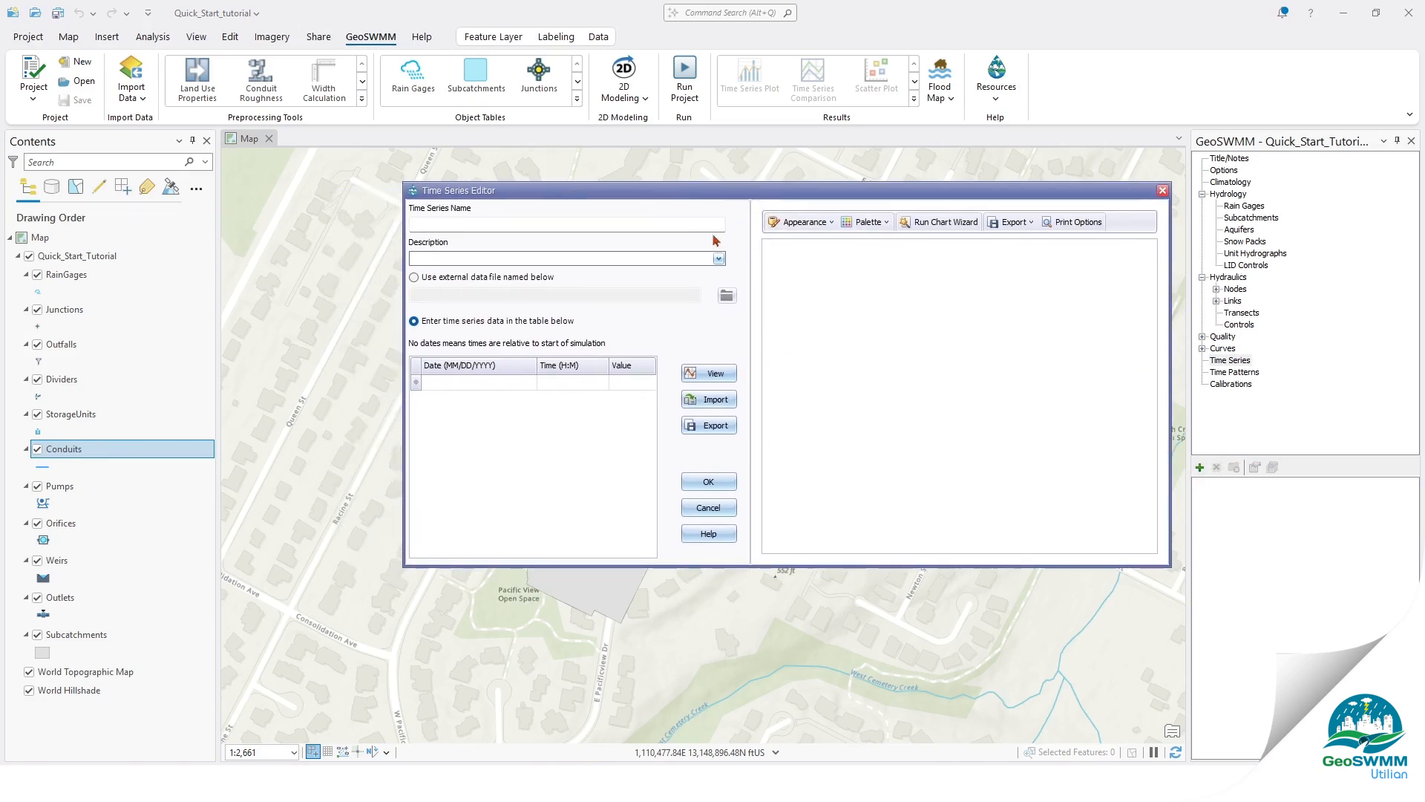
pyautogui.click(578, 225)
pyautogui.write('TS-1')
pyautogui.click(653, 783)
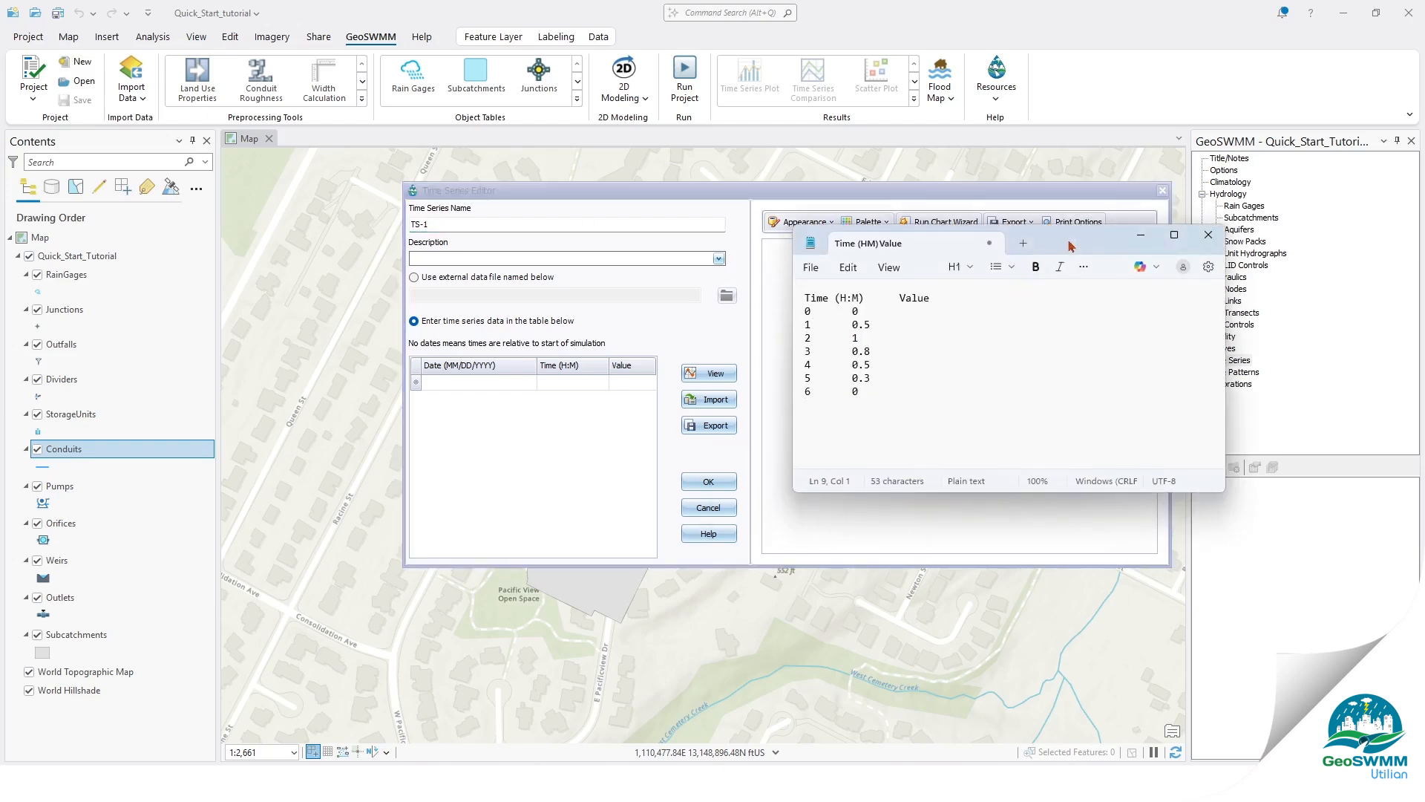
pyautogui.moveTo(1070, 246); pyautogui.dragTo(1053, 265)
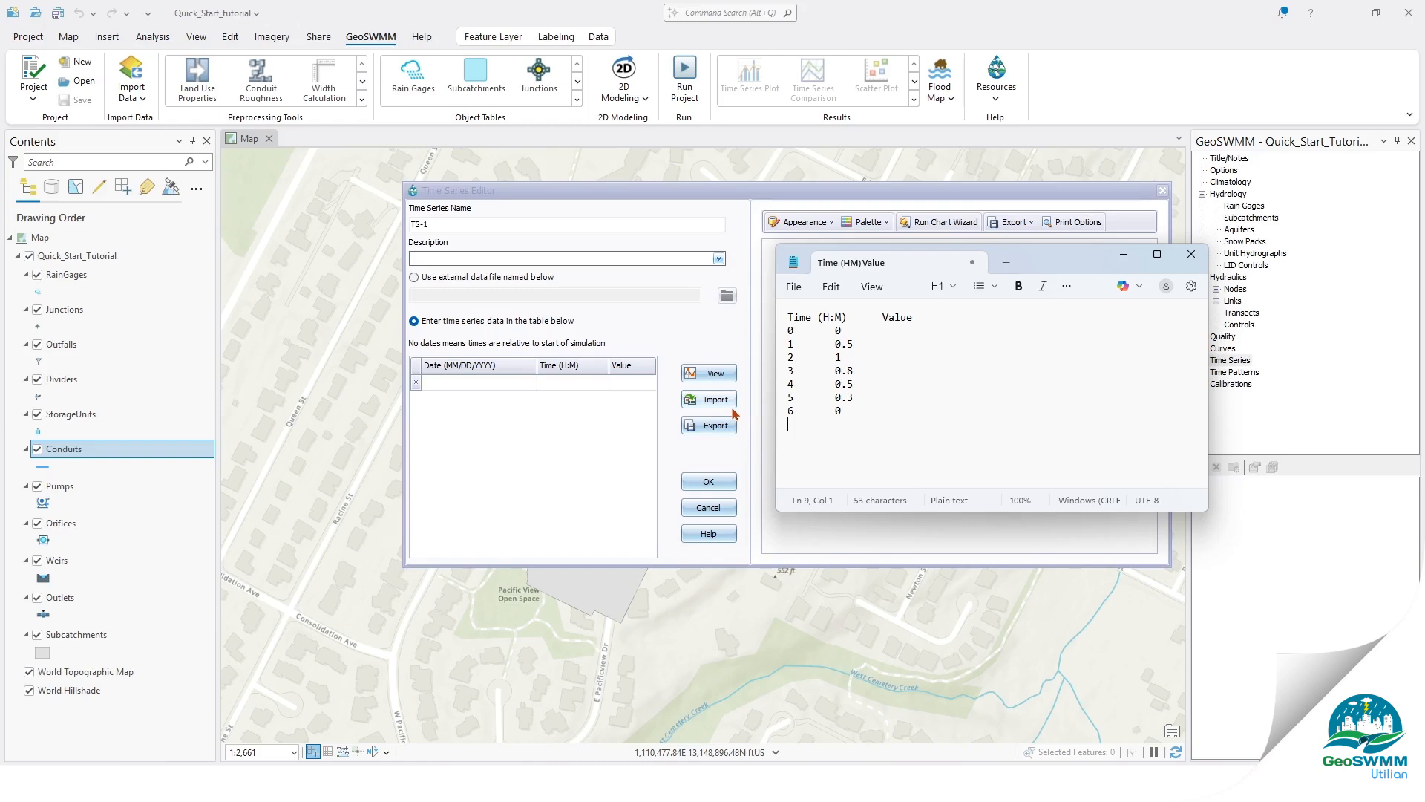
pyautogui.click(1128, 257)
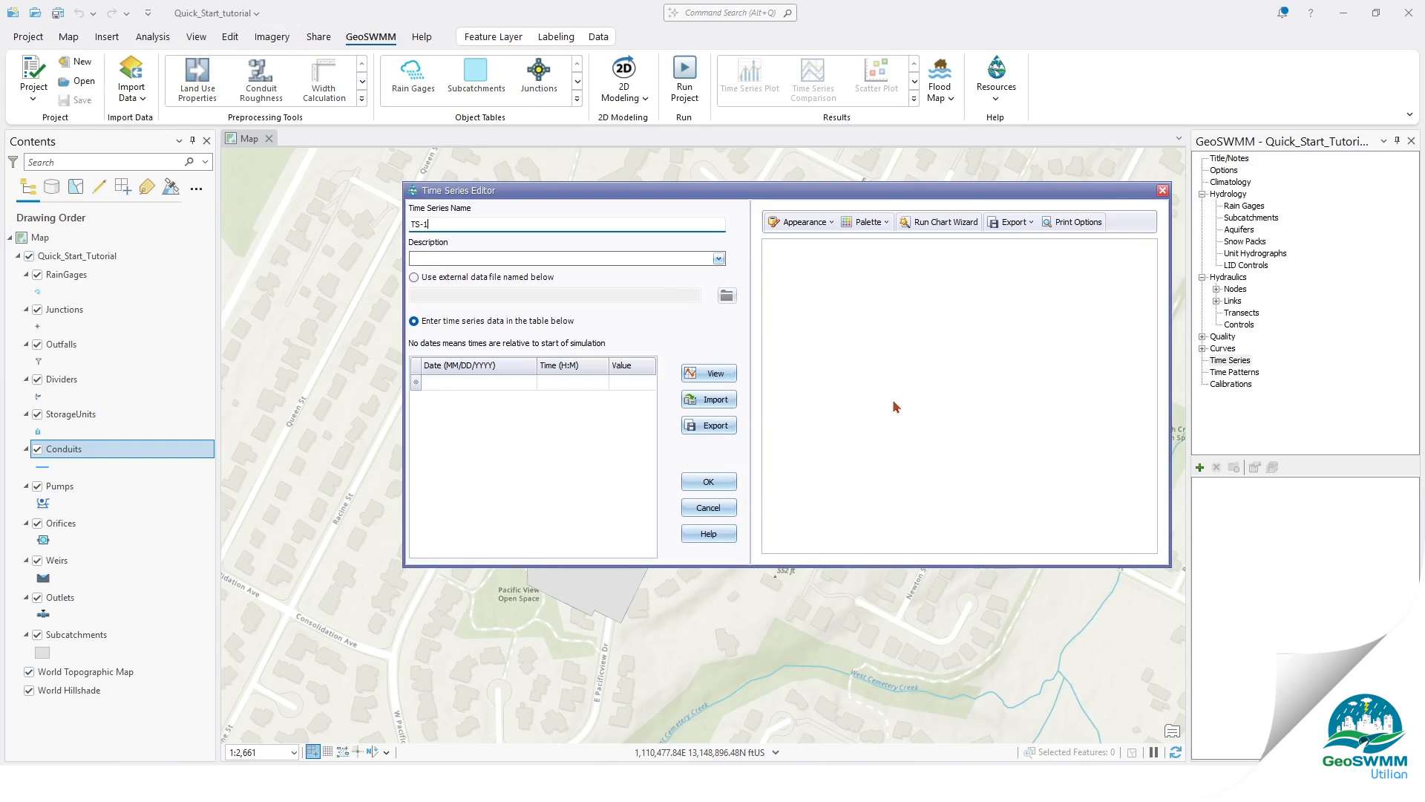
# Import the TS-1 file from the Non GIS files folder into the time series table and accept the time series
pyautogui.click(709, 399)
pyautogui.moveTo(815, 286); pyautogui.dragTo(998, 281)
pyautogui.click(1064, 364)
pyautogui.click(161, 119)
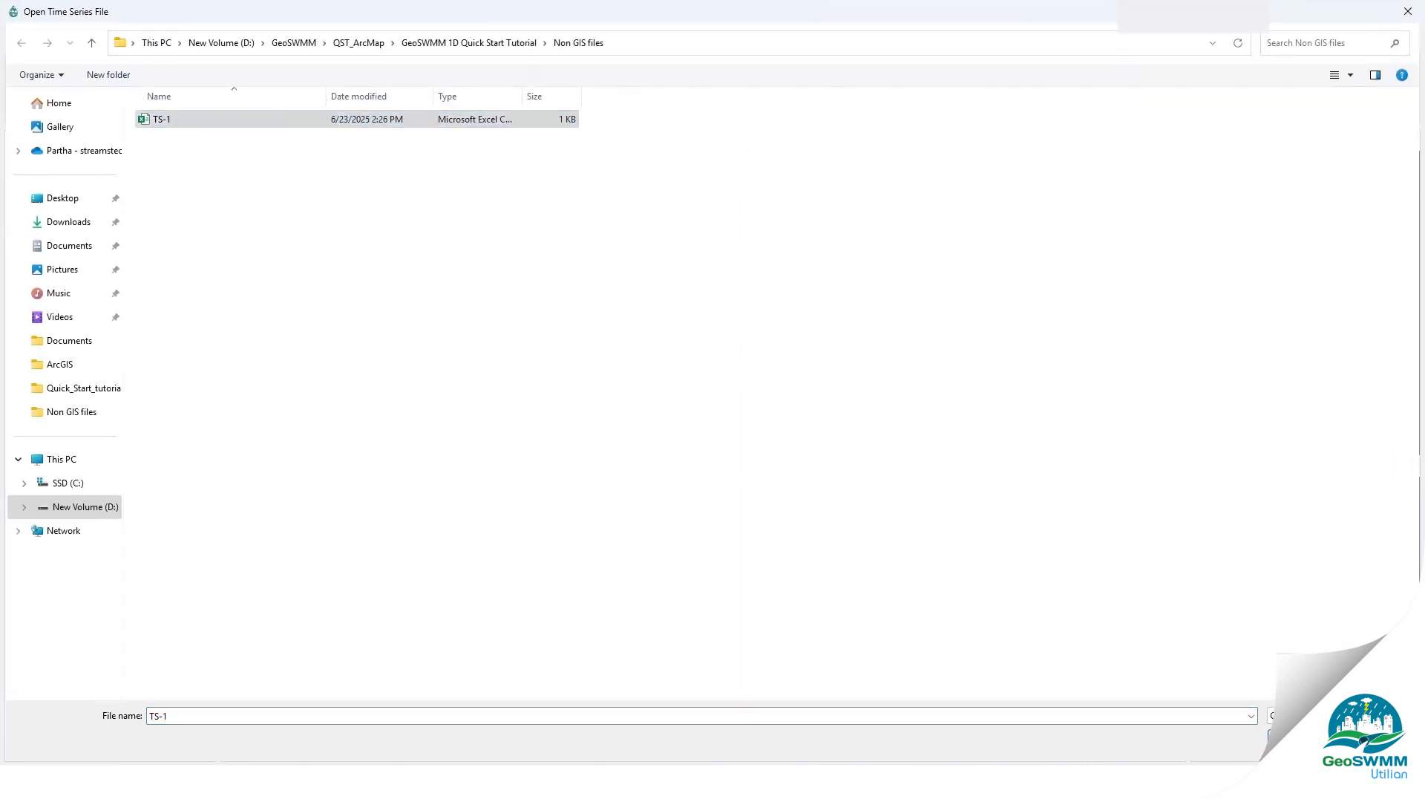
pyautogui.press('Return')
pyautogui.click(998, 448)
pyautogui.click(711, 479)
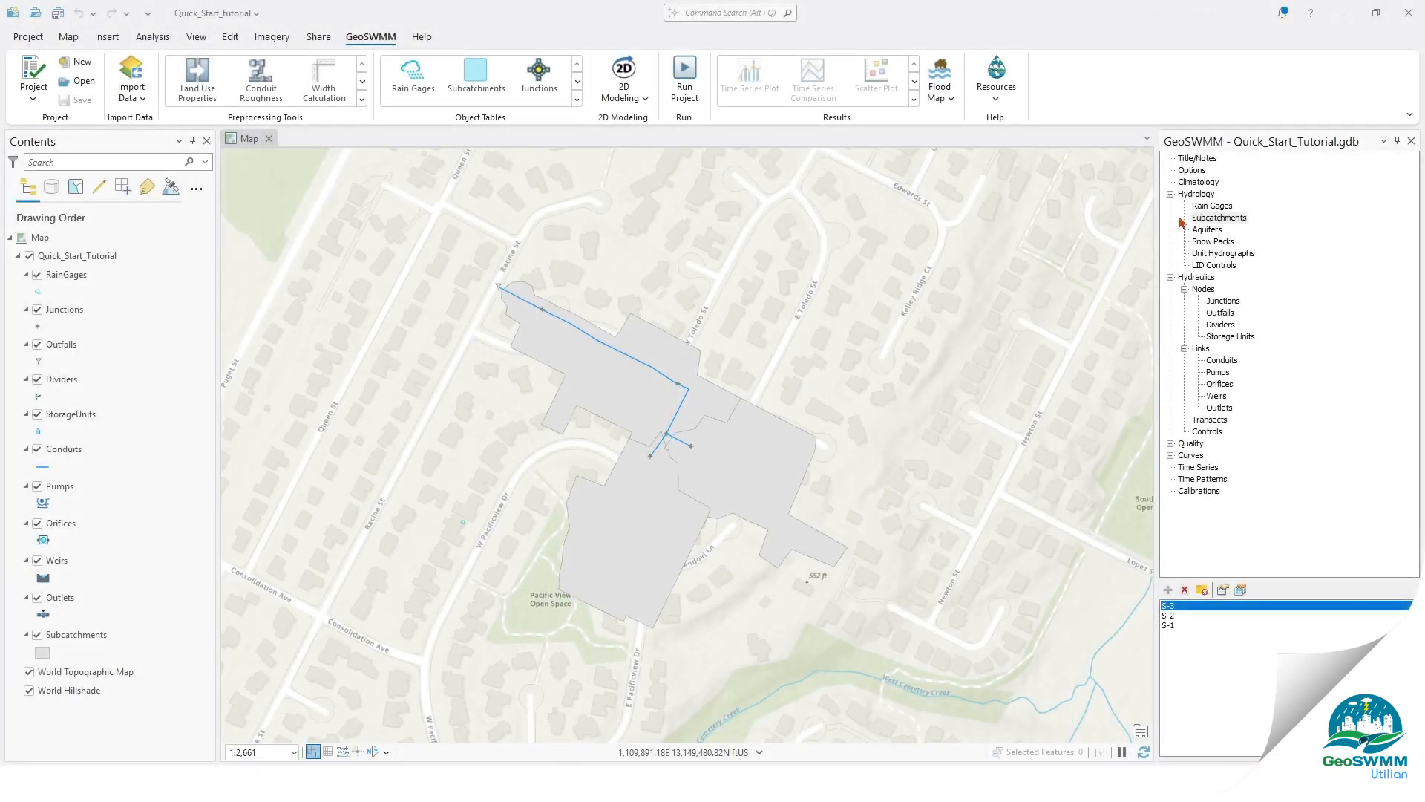
# Check the infiltration model in the general simulation options and close them without changes
pyautogui.click(1192, 170)
pyautogui.click(1222, 589)
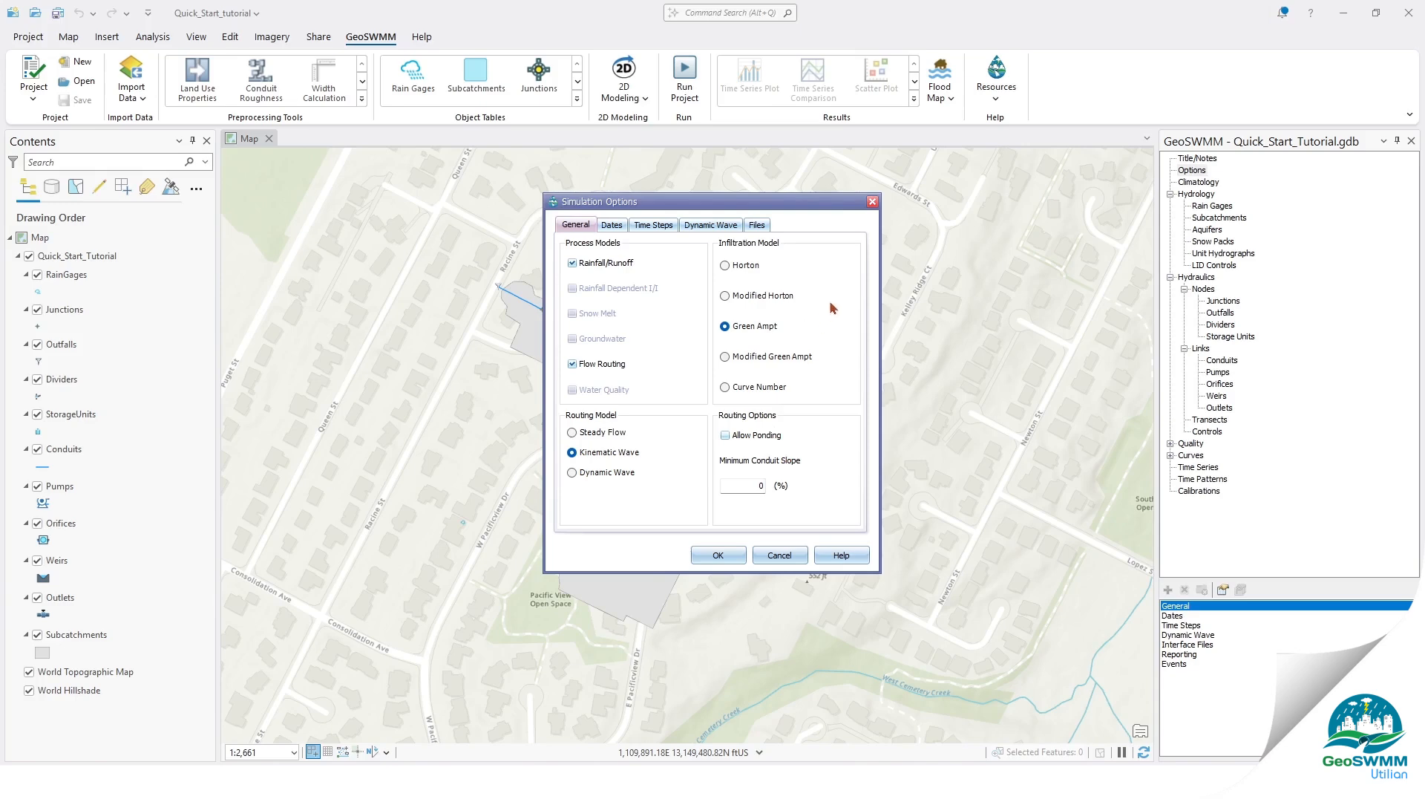
pyautogui.click(872, 201)
# Open the Subcatchments table, expand its Infiltration fields, and consult the Green Ampt parameter table in the web manual
pyautogui.doubleClick(1220, 218)
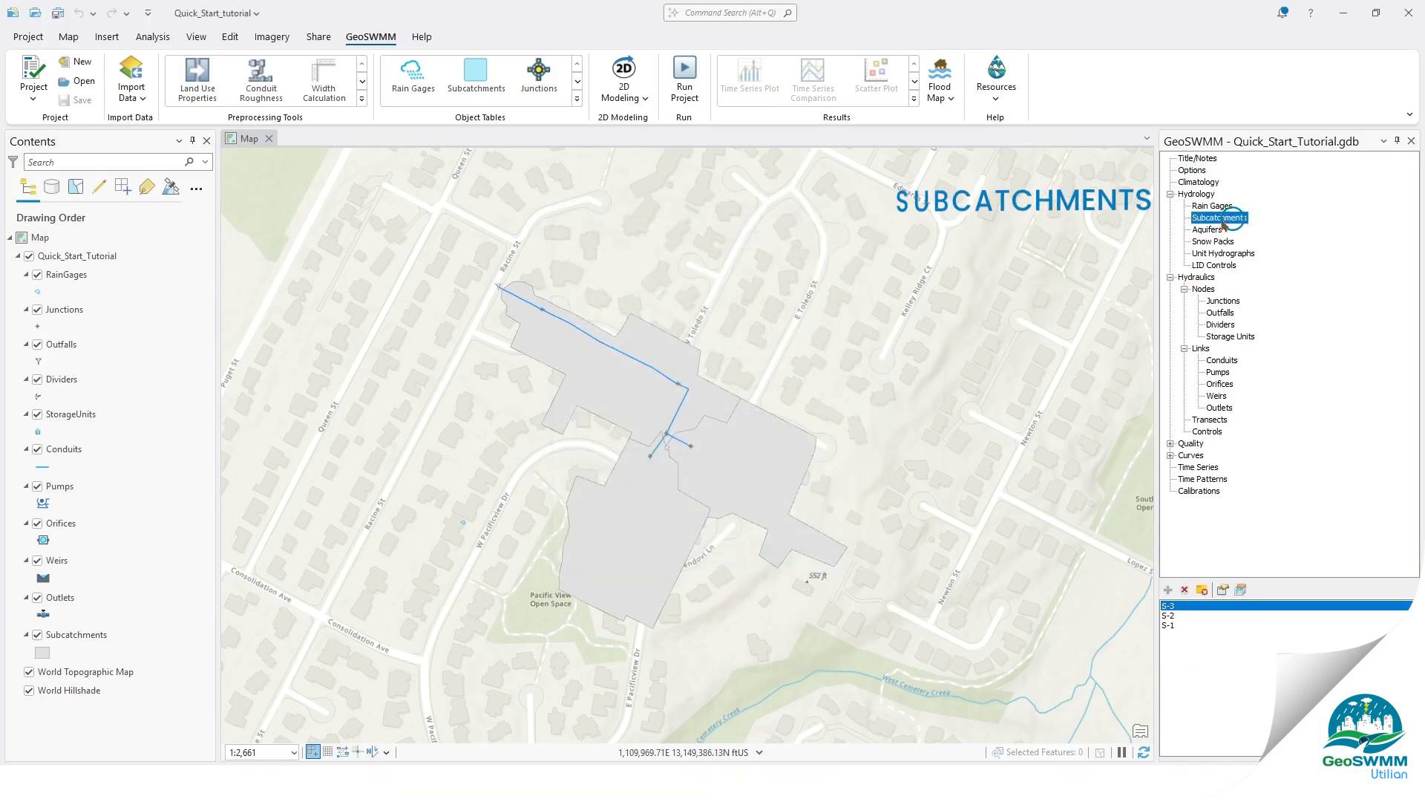
pyautogui.click(563, 254)
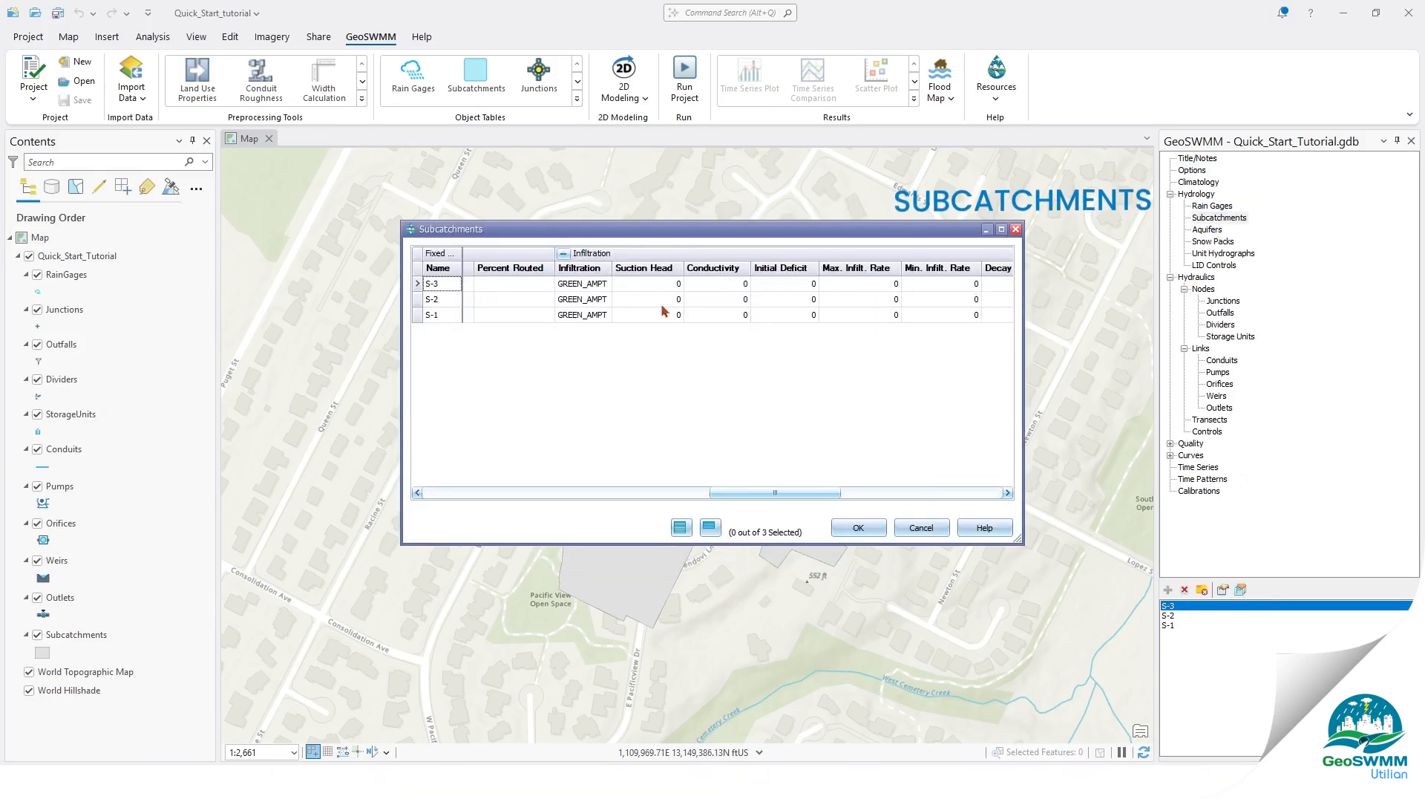
pyautogui.moveTo(322, 781)
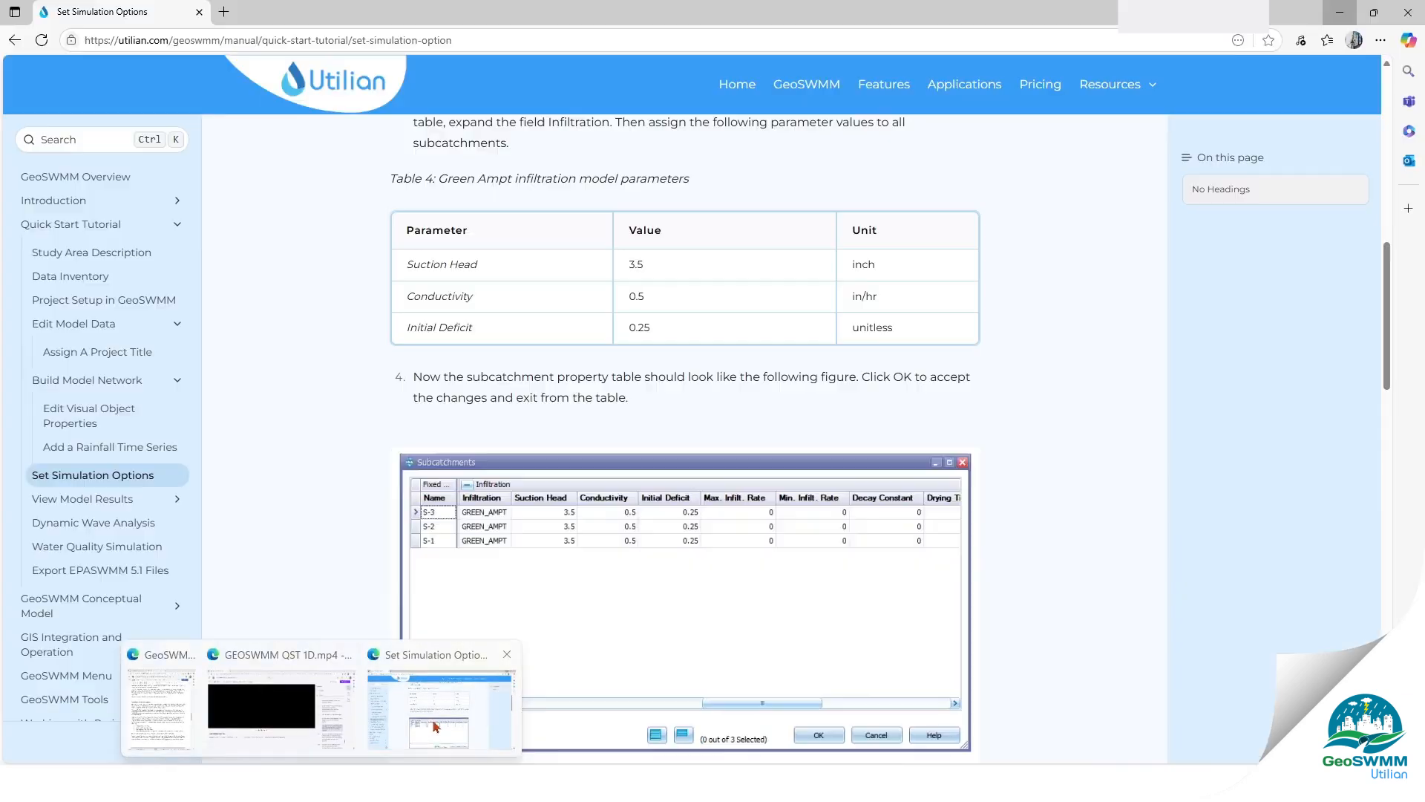
pyautogui.click(433, 727)
pyautogui.click(1336, 14)
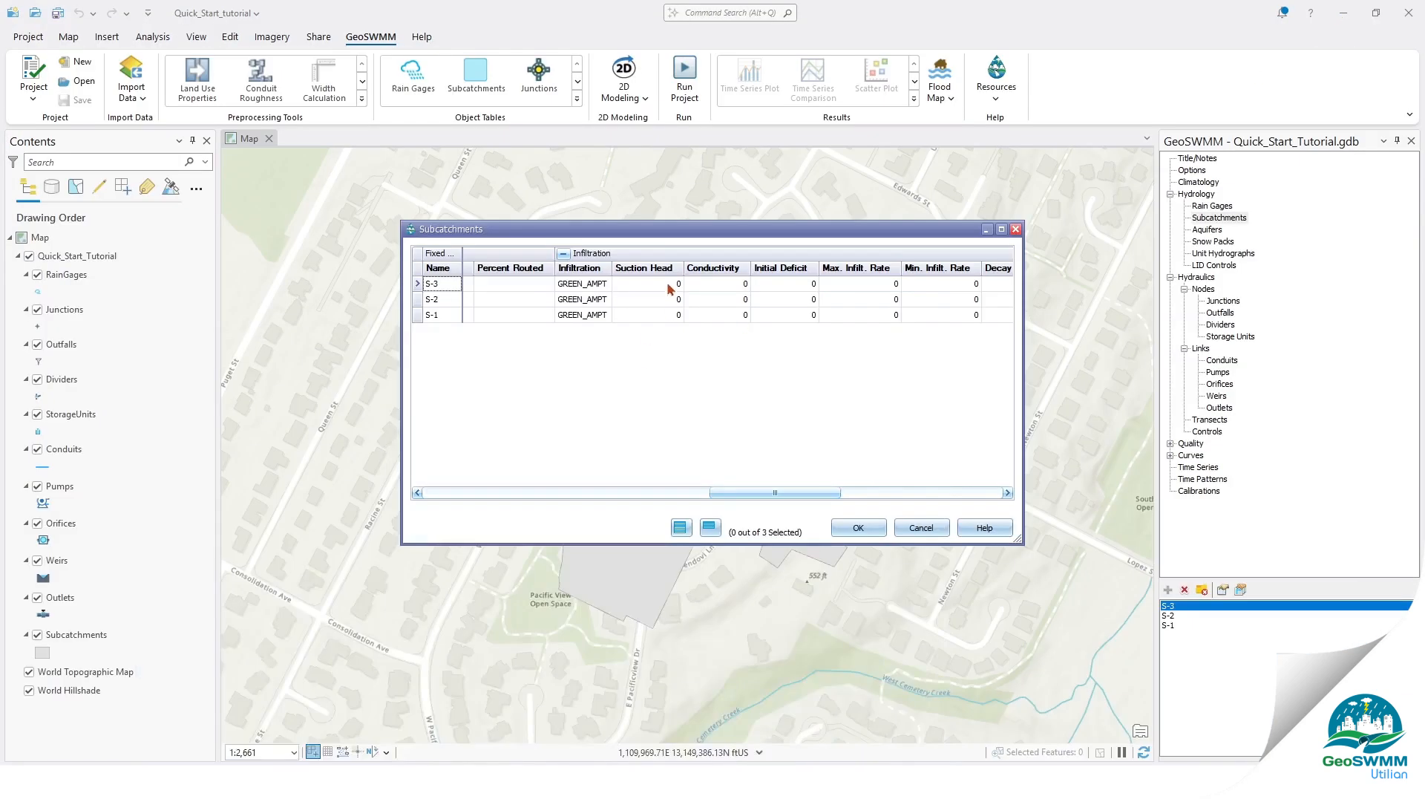
# Set Suction Head to 3.5, Conductivity to 0.5 and Initial Deficit to 0.25 for S-3, S-2 and S-1, and accept the table
pyautogui.click(668, 285)
pyautogui.write('3.5')
pyautogui.click(728, 284)
pyautogui.write('0.5')
pyautogui.press('Down')
pyautogui.click(785, 285)
pyautogui.write('0.25')
pyautogui.press('Down')
pyautogui.write('0.25')
pyautogui.press('Down')
pyautogui.write('0.25')
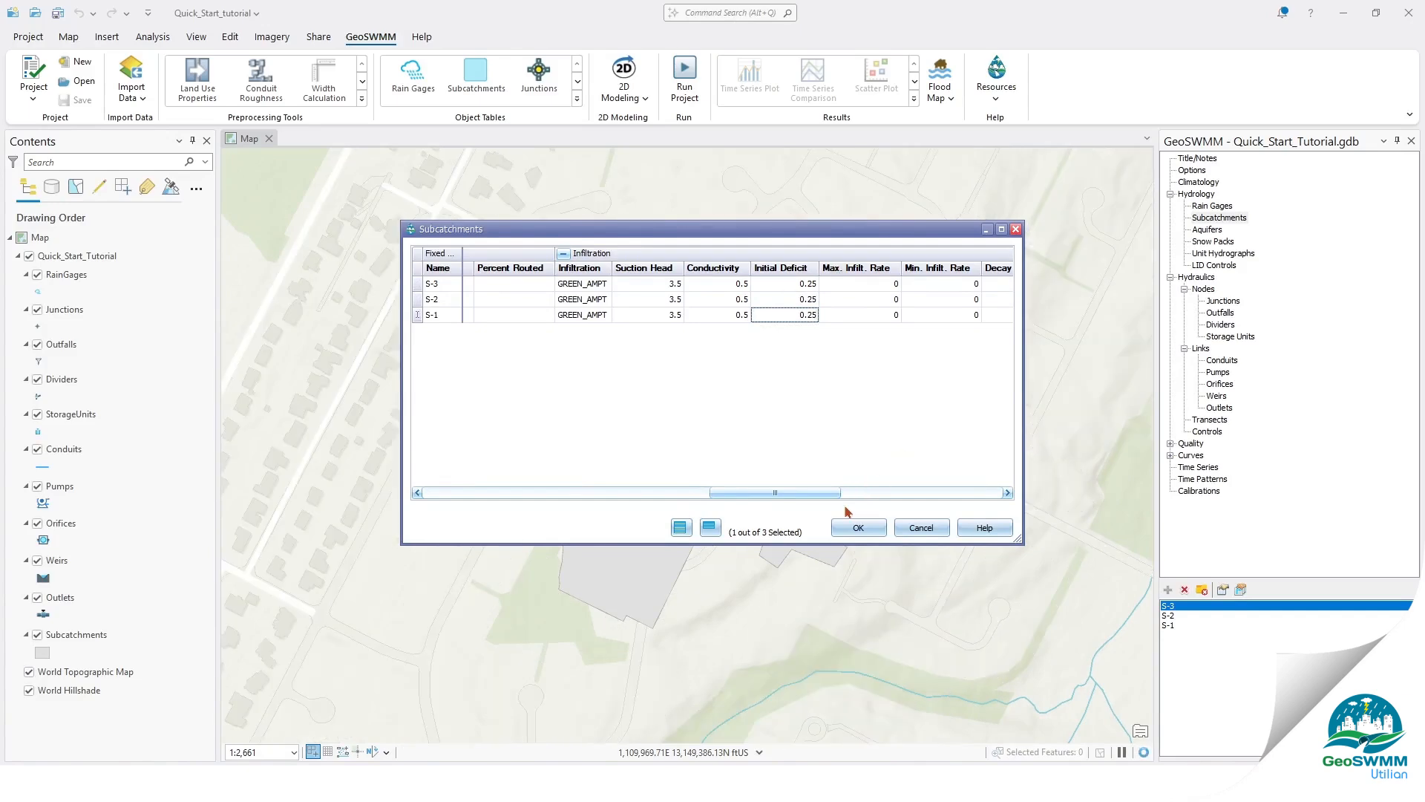
pyautogui.click(847, 530)
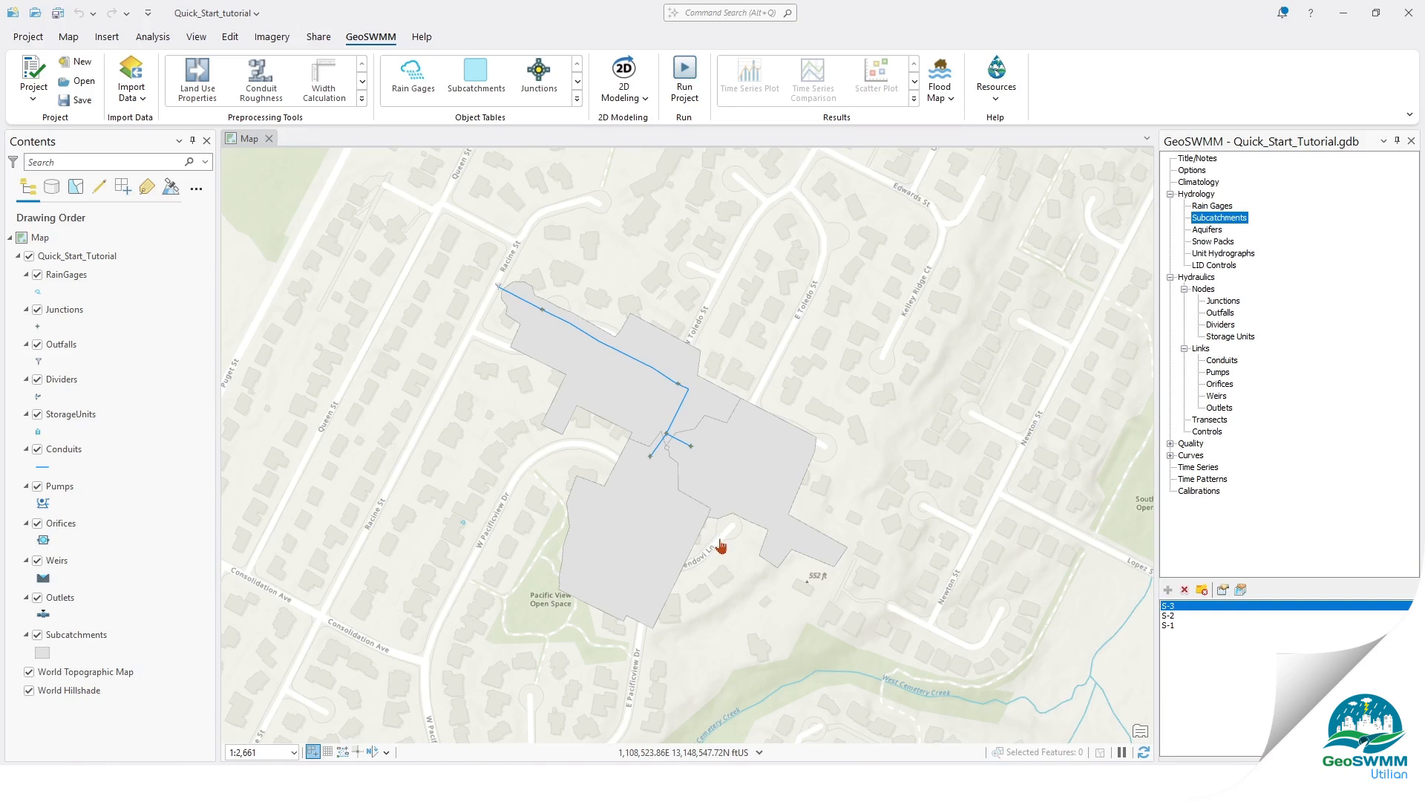
# Open the simulation options clear of the network, review the general settings, and adjust the End Analysis time
pyautogui.click(1203, 171)
pyautogui.click(1223, 589)
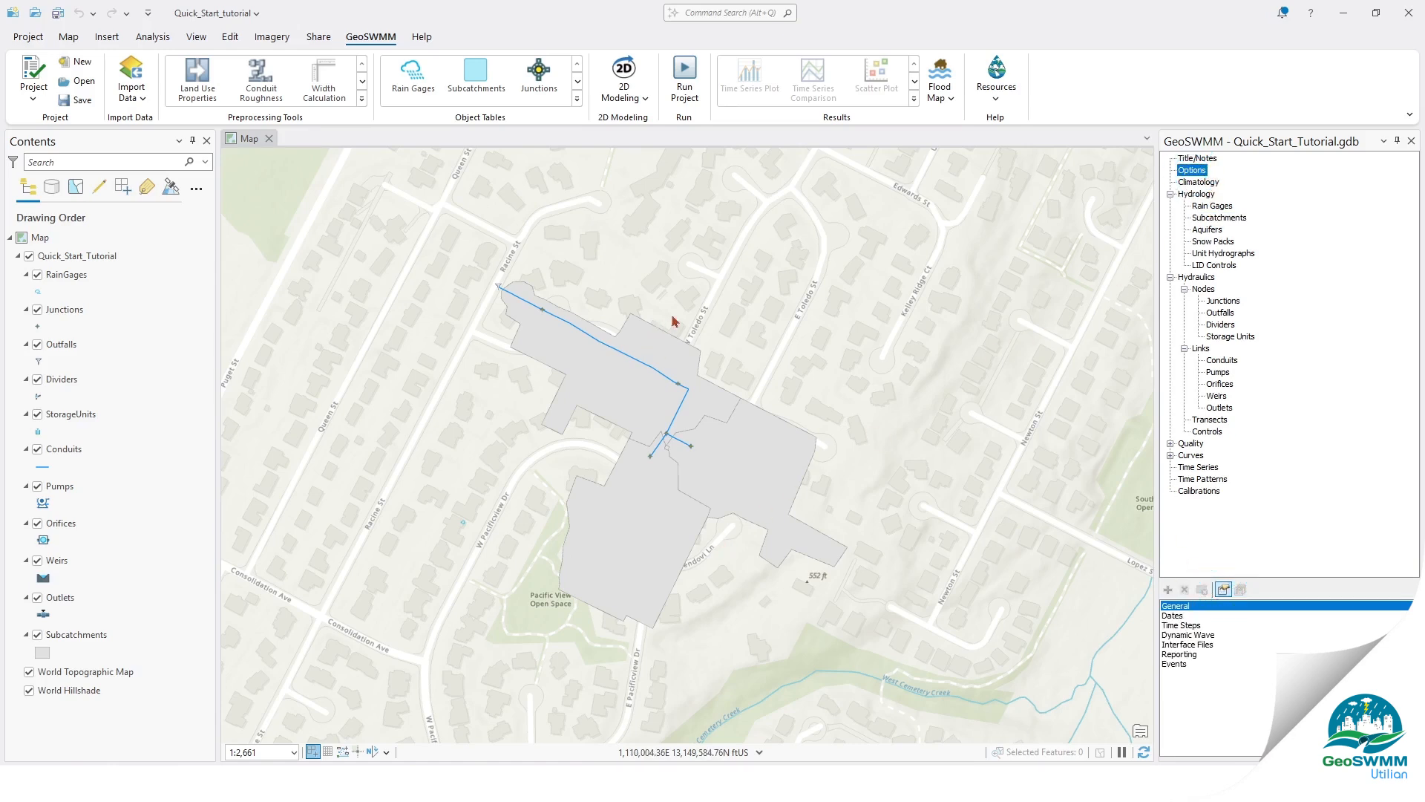
pyautogui.moveTo(711, 209); pyautogui.dragTo(848, 187)
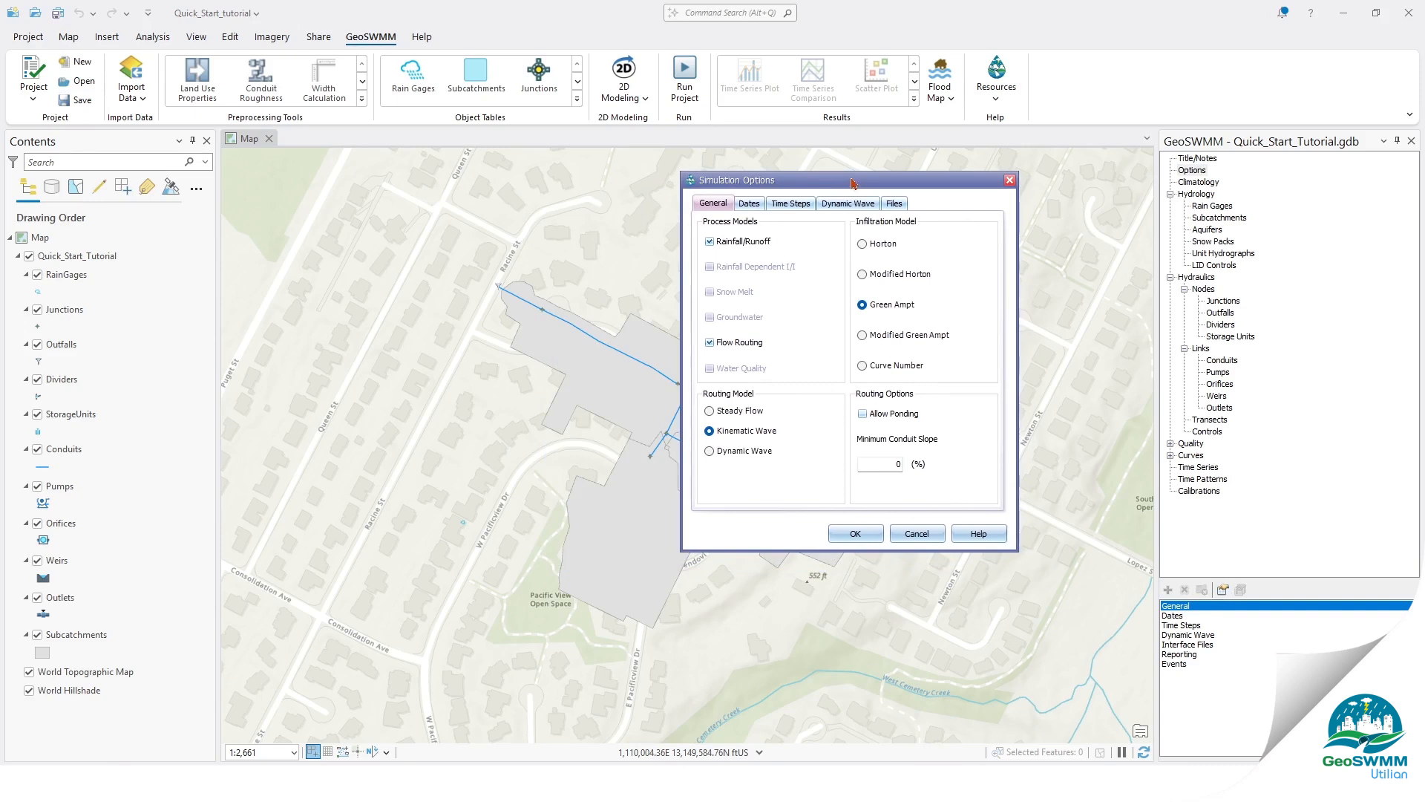
pyautogui.click(749, 206)
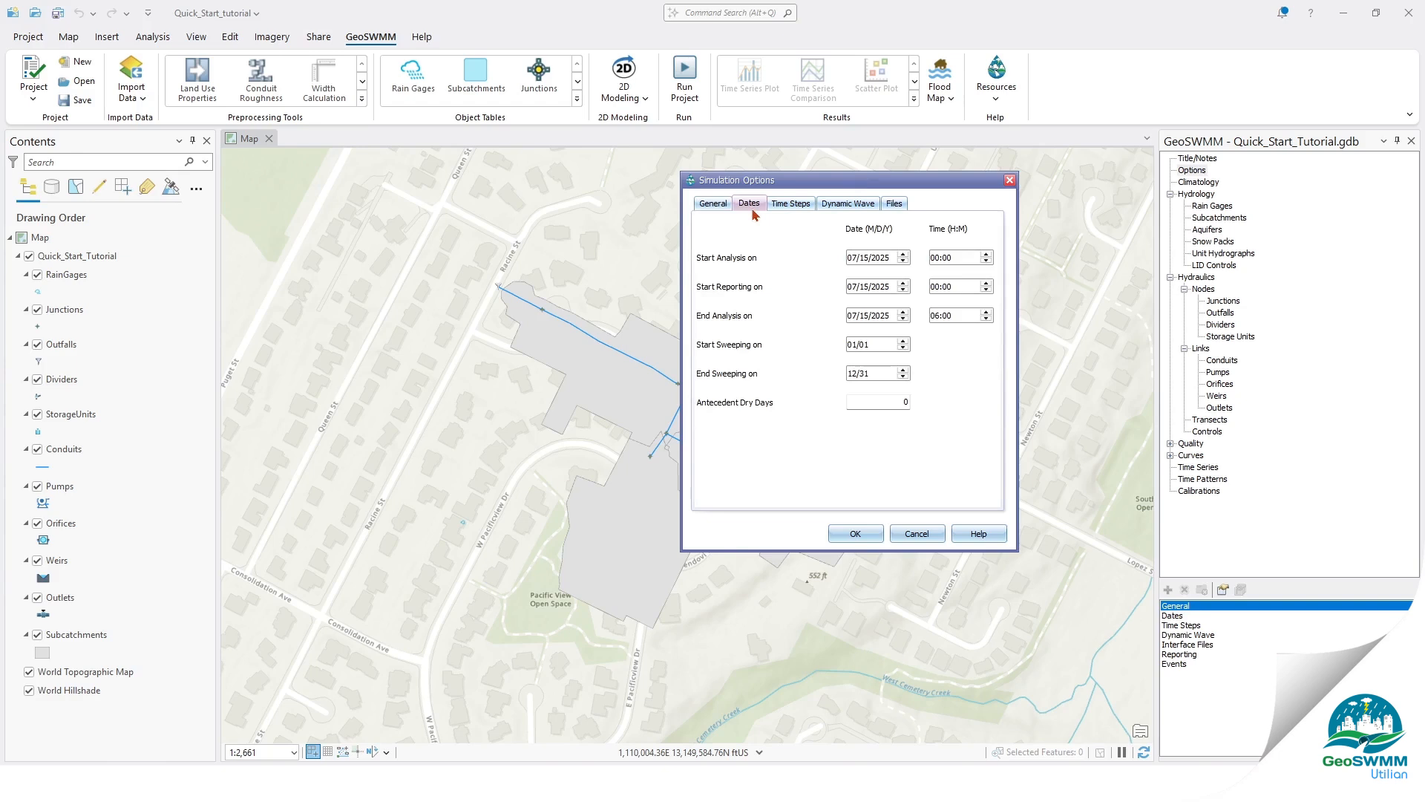
pyautogui.click(987, 312)
# Set the routing time step to 60 sec and accept the simulation options
pyautogui.click(798, 205)
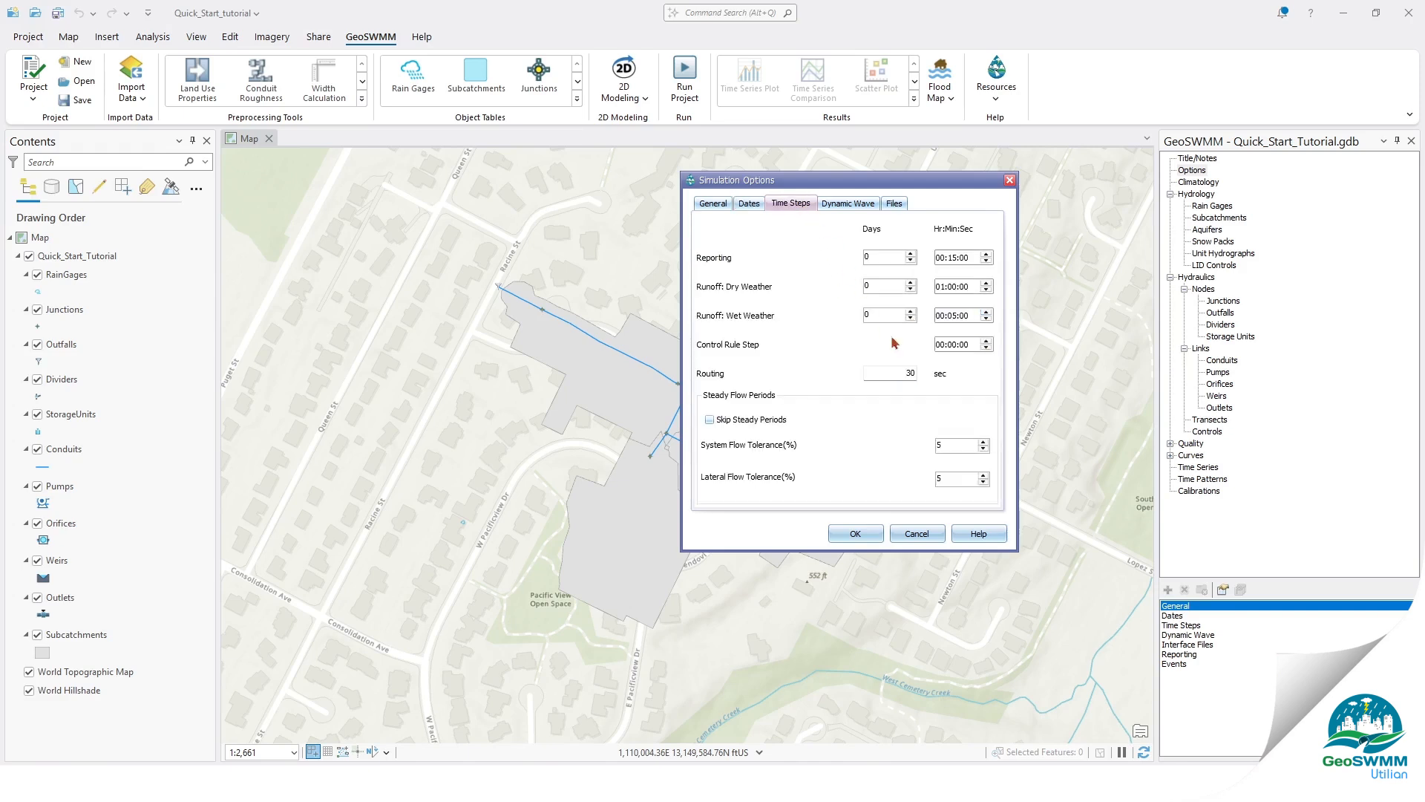
pyautogui.doubleClick(910, 373)
pyautogui.write('60')
pyautogui.click(856, 534)
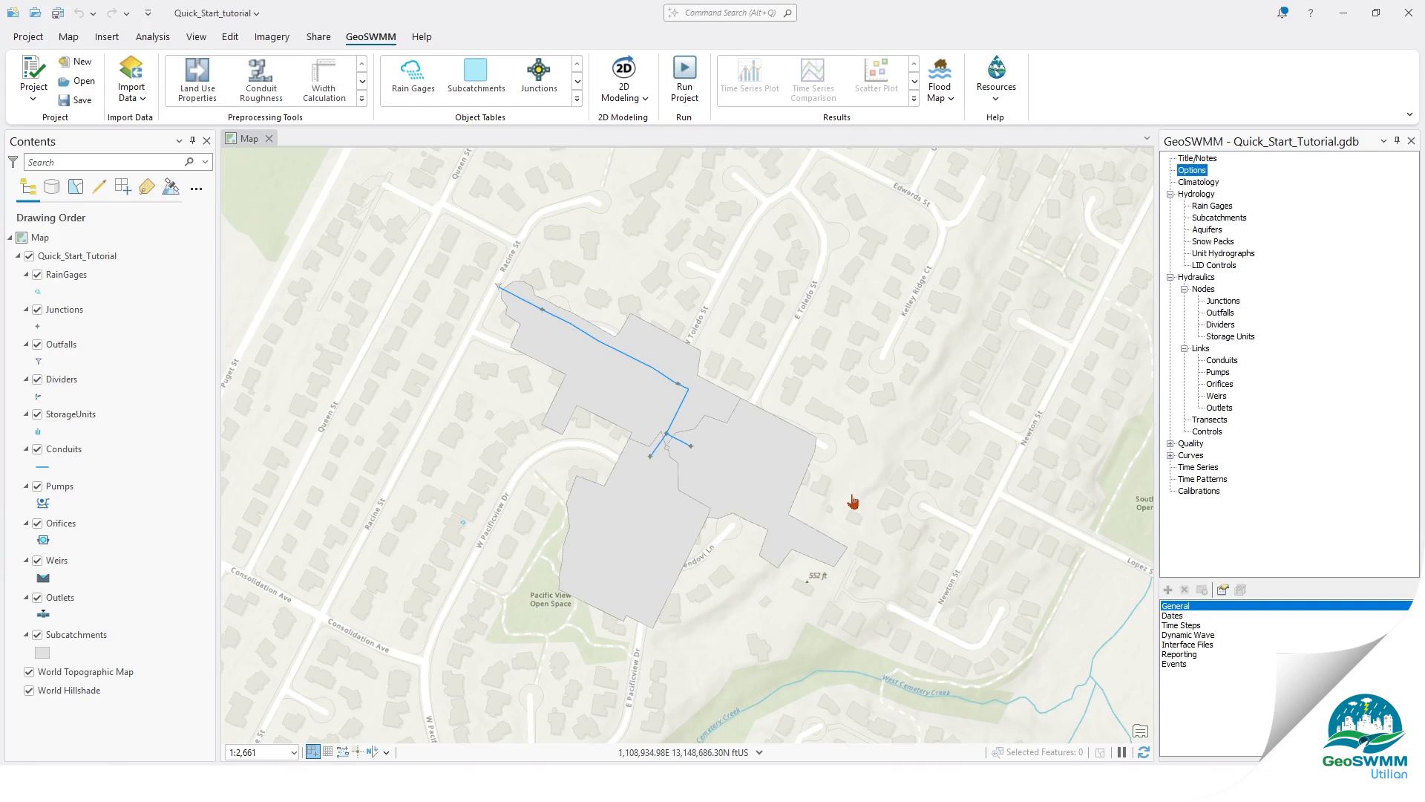
# Enter Quick_Start_Tutorial and 2025 on separate lines as the project title notes, and save the GeoSWMM project
pyautogui.doubleClick(1195, 158)
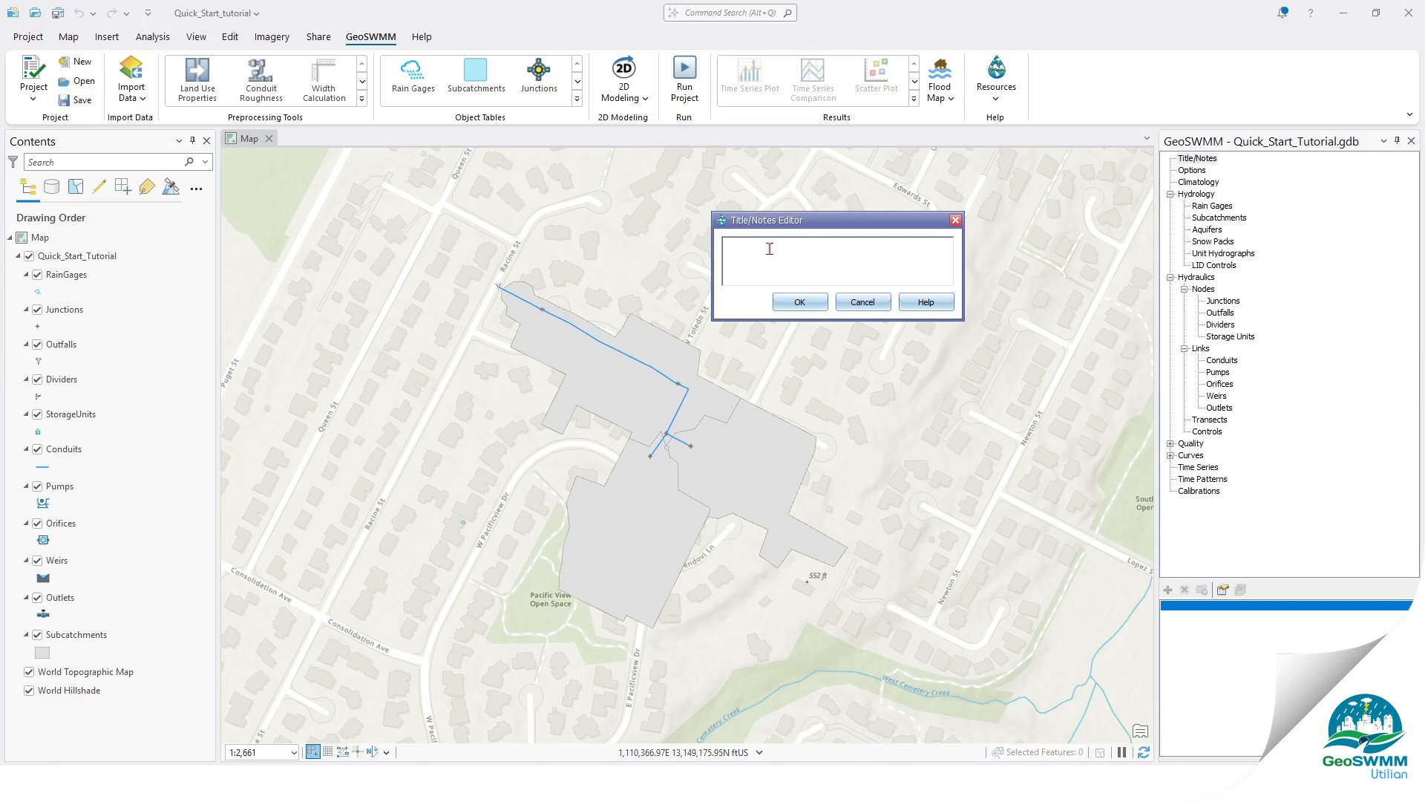
pyautogui.write('Quick_Start_Tutorial')
pyautogui.press('Return')
pyautogui.write('2025')
pyautogui.click(800, 303)
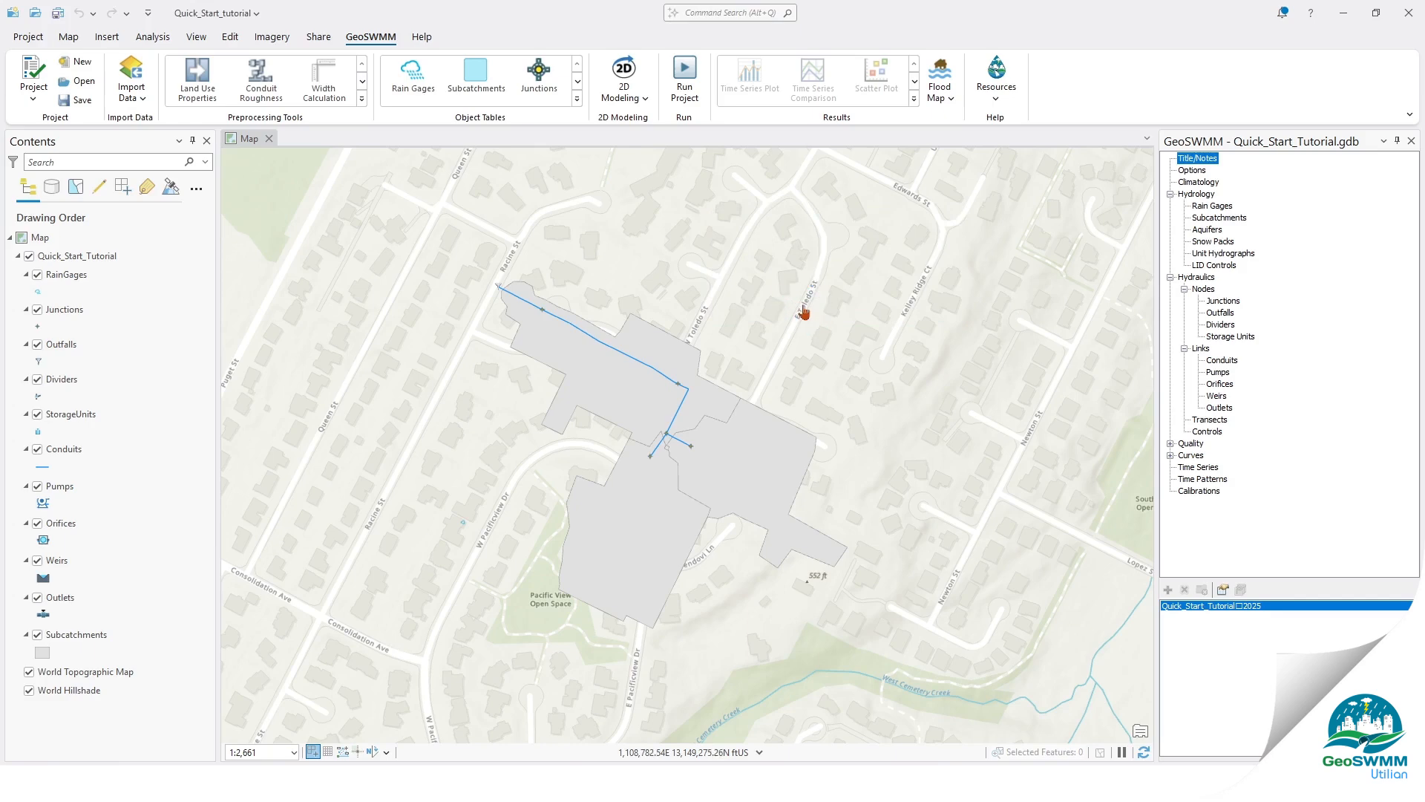
pyautogui.click(72, 101)
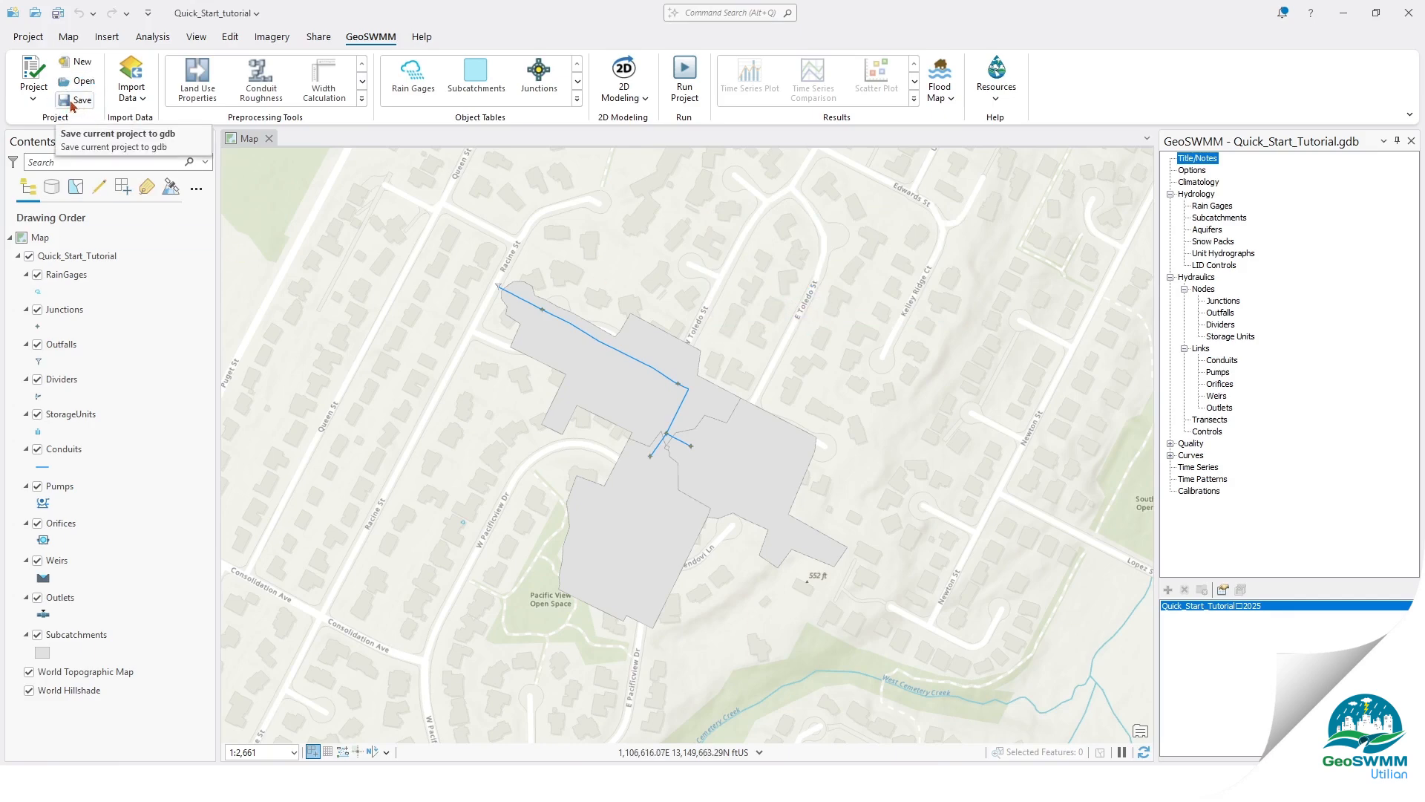
# Run the GeoSWMM project simulation, check the continuity errors in the run status, and dismiss it
pyautogui.press('Return')
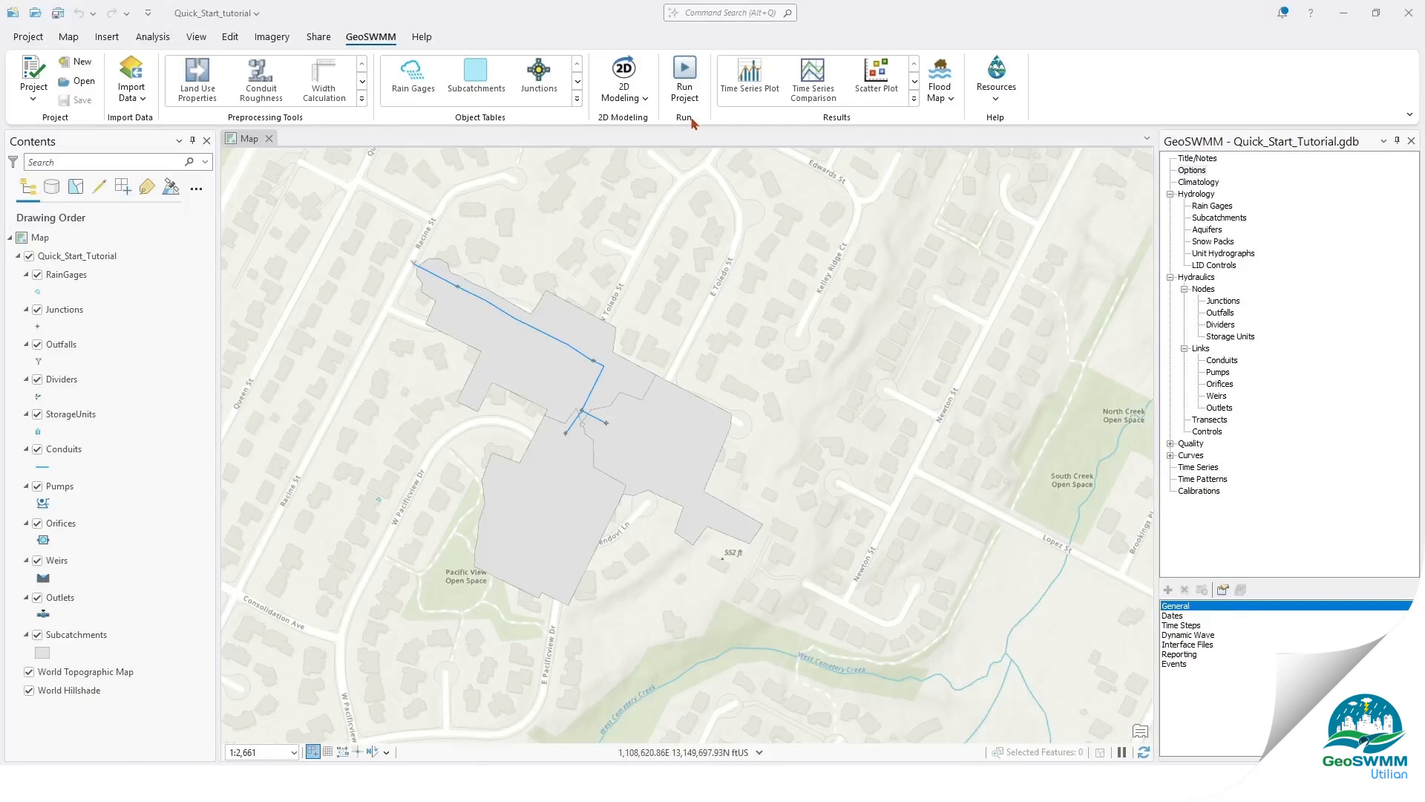
pyautogui.click(688, 91)
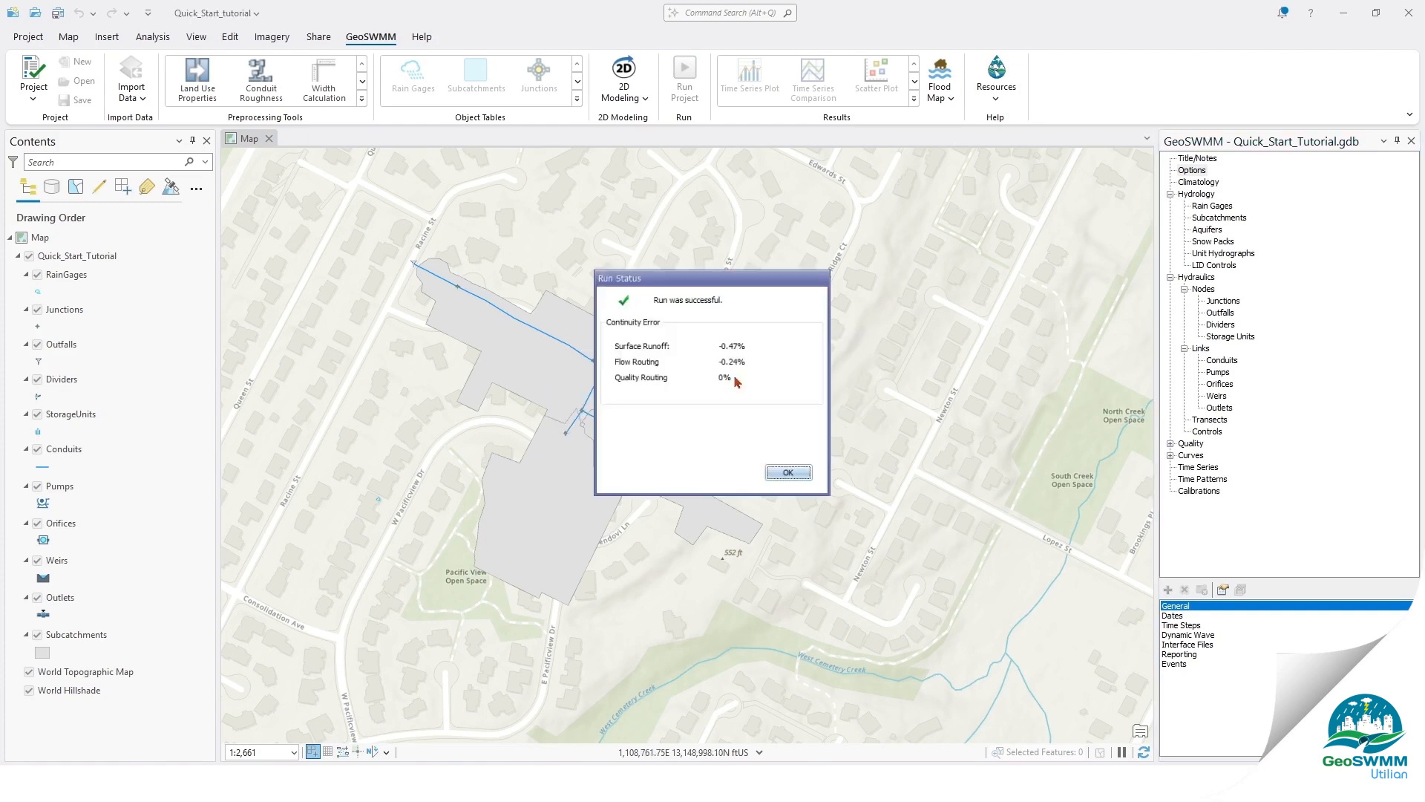
pyautogui.moveTo(738, 280); pyautogui.dragTo(926, 198)
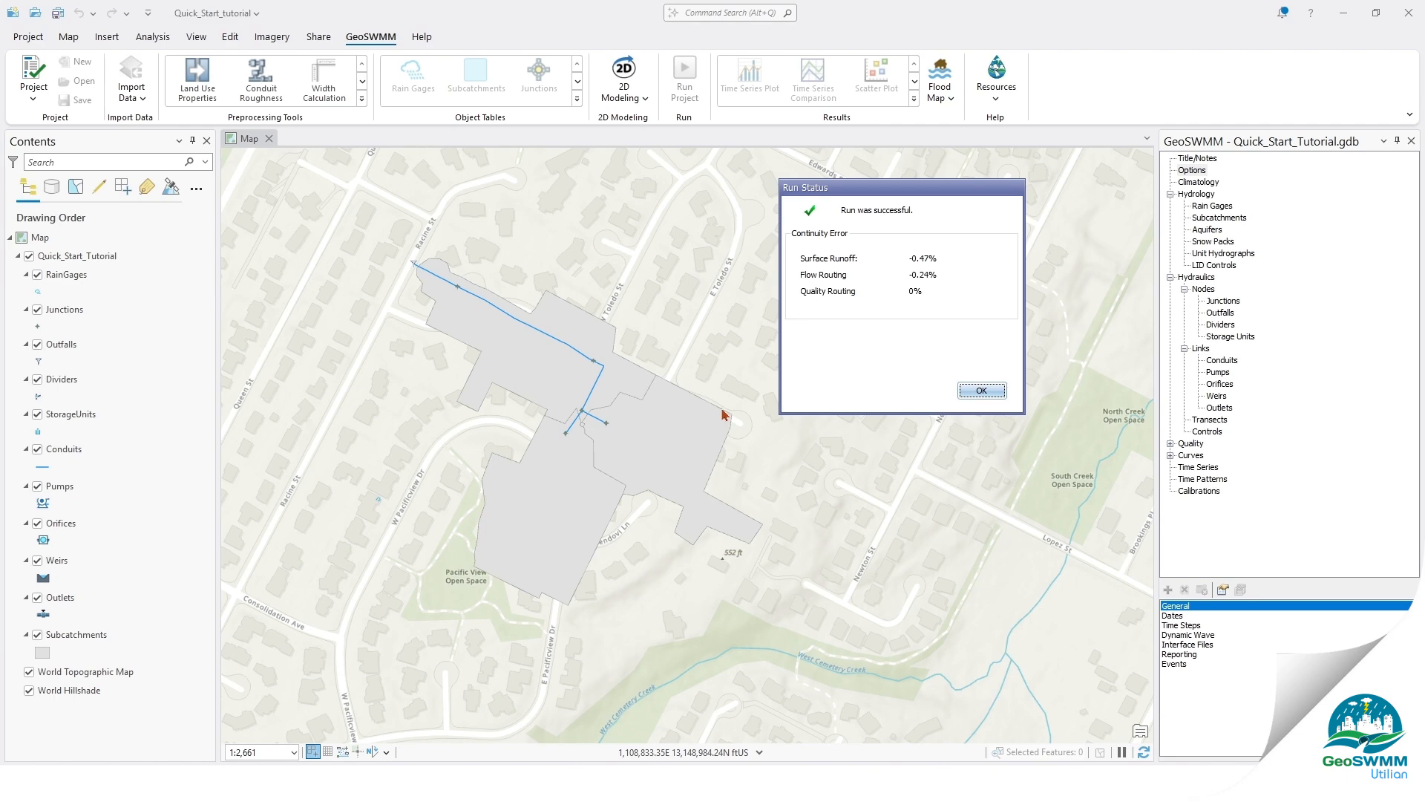
pyautogui.click(978, 390)
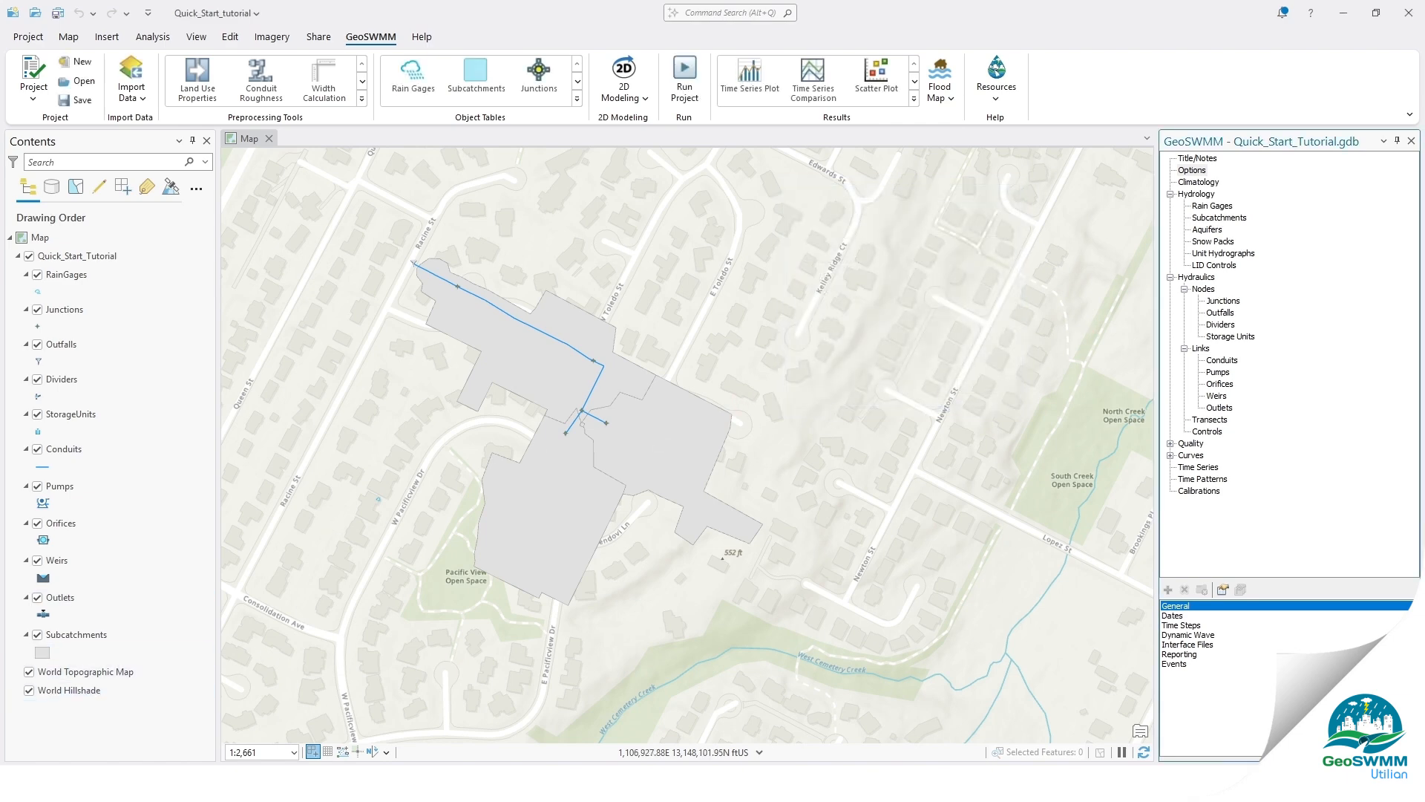
# Open the Status Report enlarged and examine the Continuity Error and Subcatchment Runoff sections, followed by the complete report
pyautogui.moveTo(428, 545); pyautogui.dragTo(543, 524)
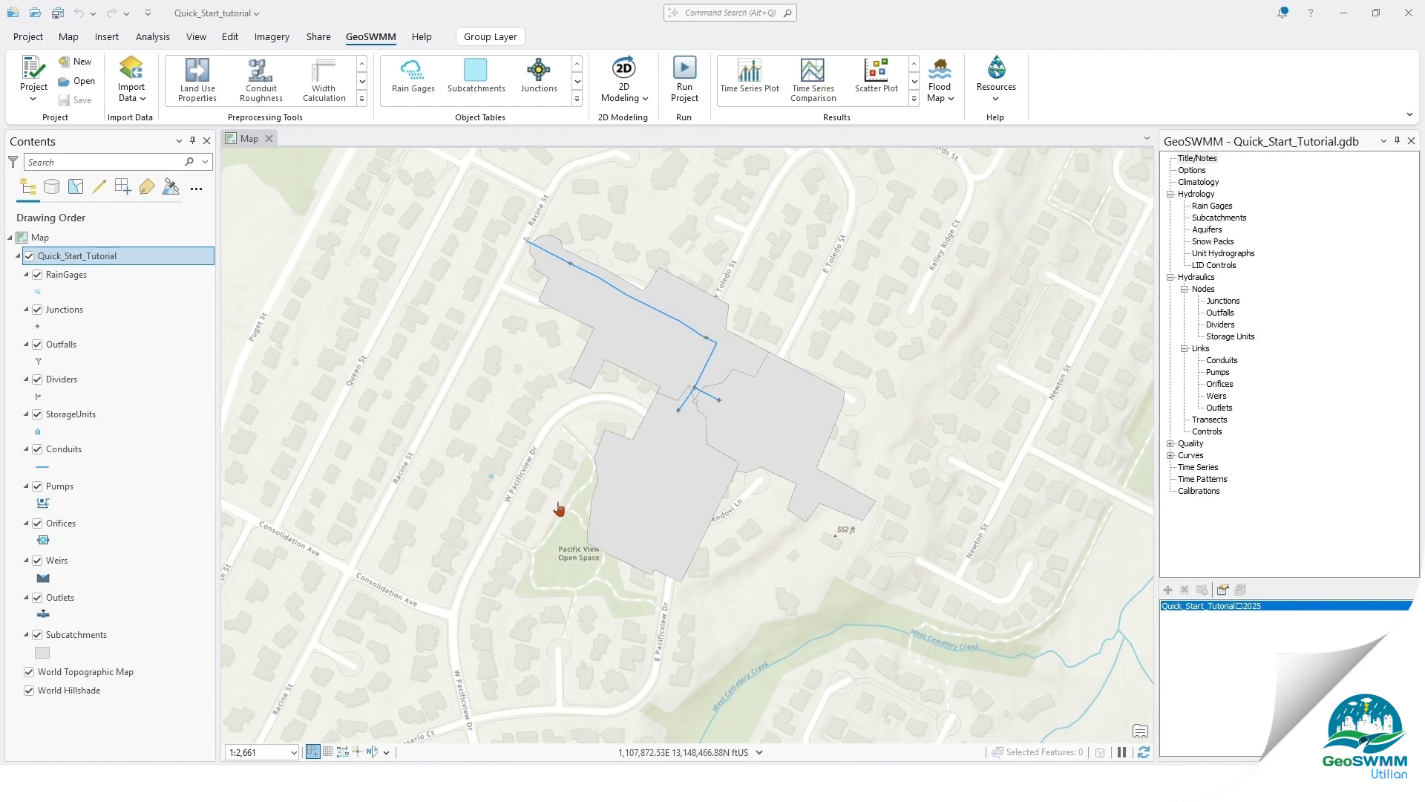
pyautogui.click(916, 99)
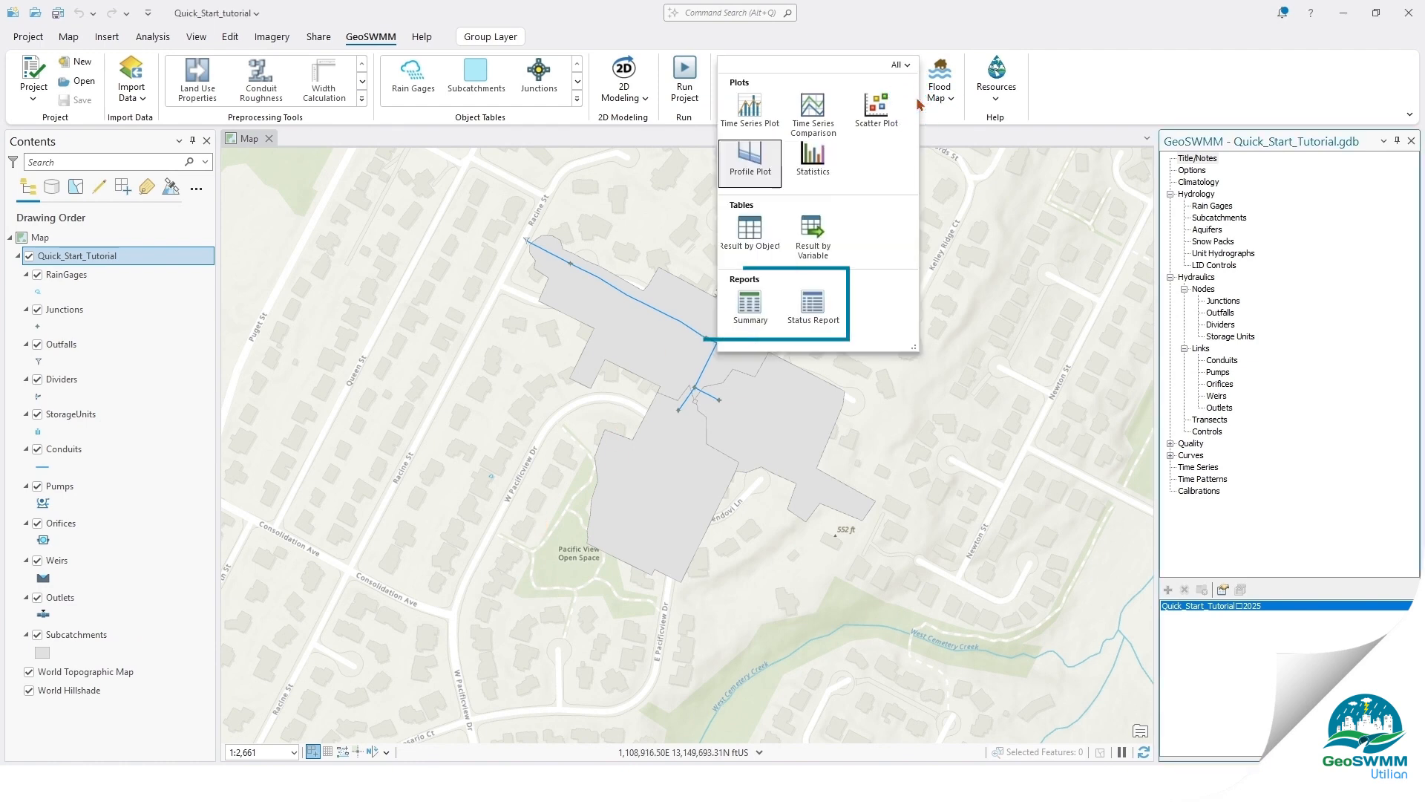
pyautogui.click(811, 319)
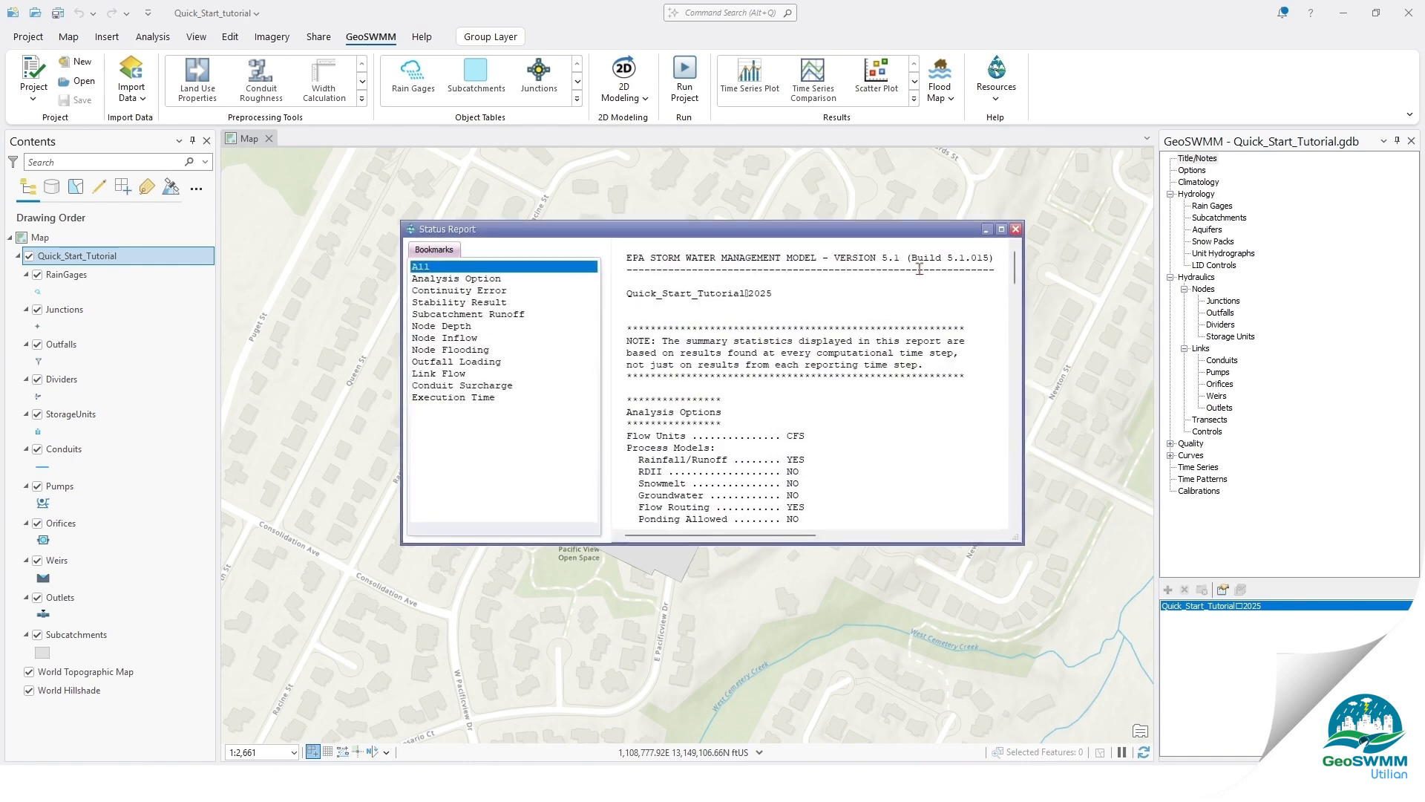
pyautogui.click(1001, 229)
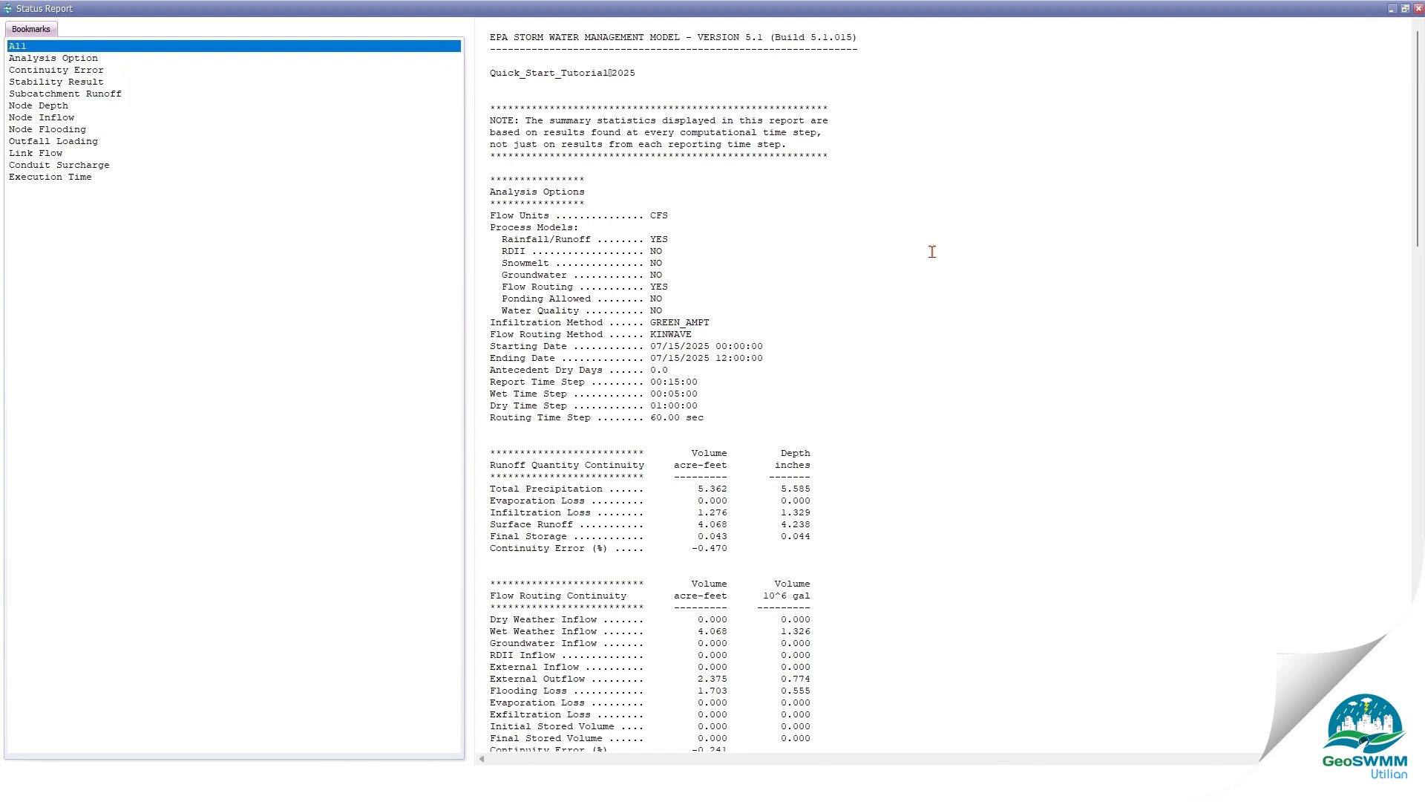
pyautogui.click(89, 72)
pyautogui.click(79, 98)
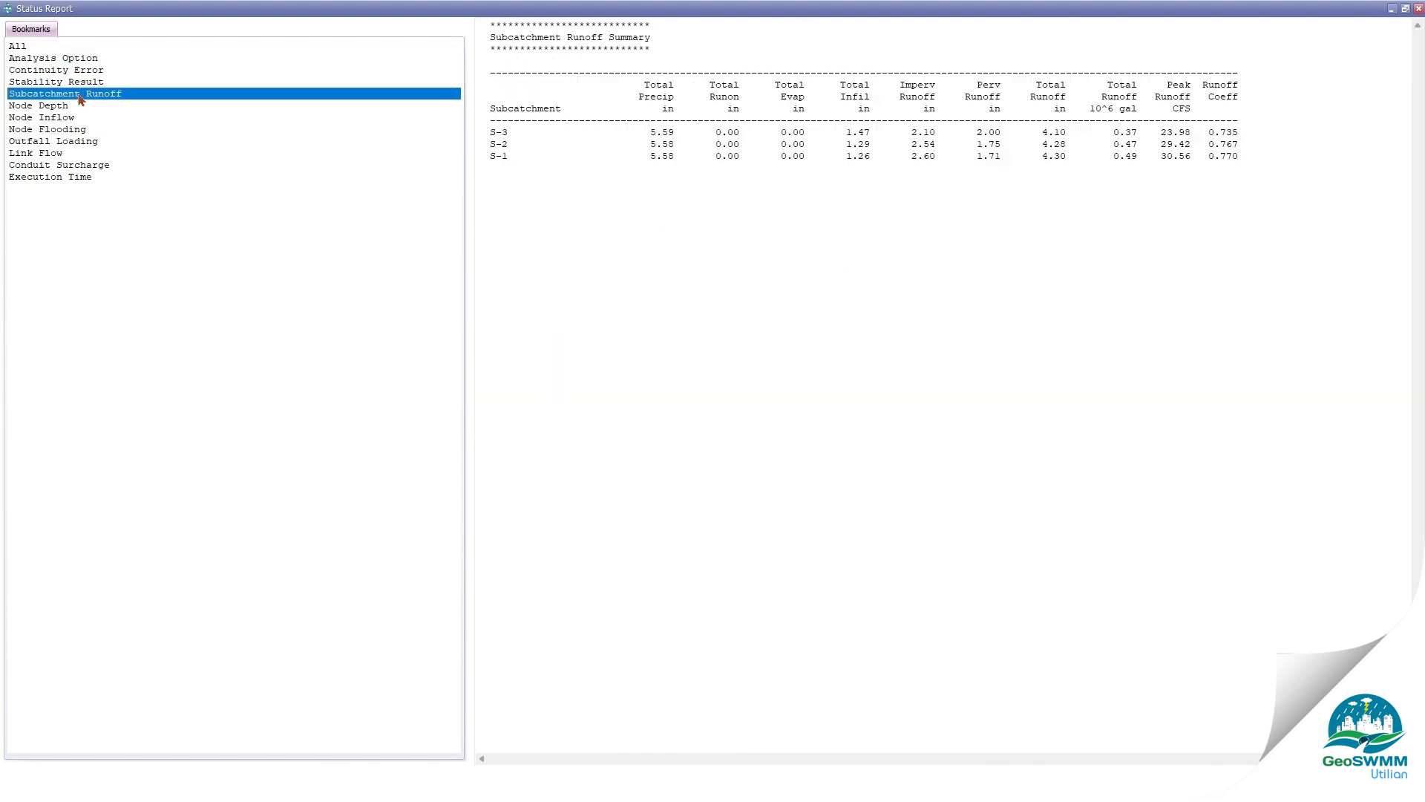
pyautogui.click(74, 47)
pyautogui.scroll(-6, 912, 412)
pyautogui.scroll(-20, 913, 411)
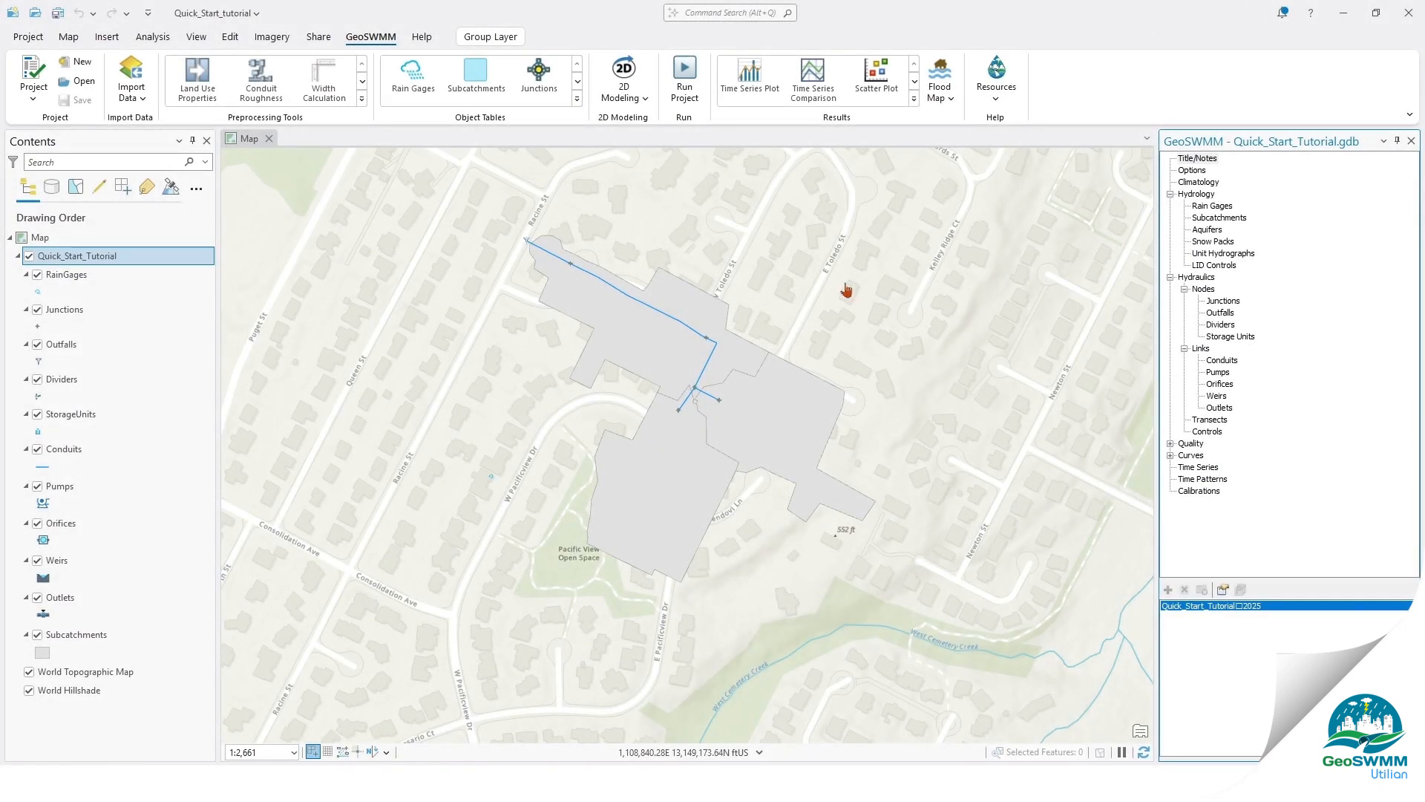
# Plot the Runoff time series for subcatchment S-3 in an enlarged Time Series Output window, and close it after viewing
pyautogui.click(914, 98)
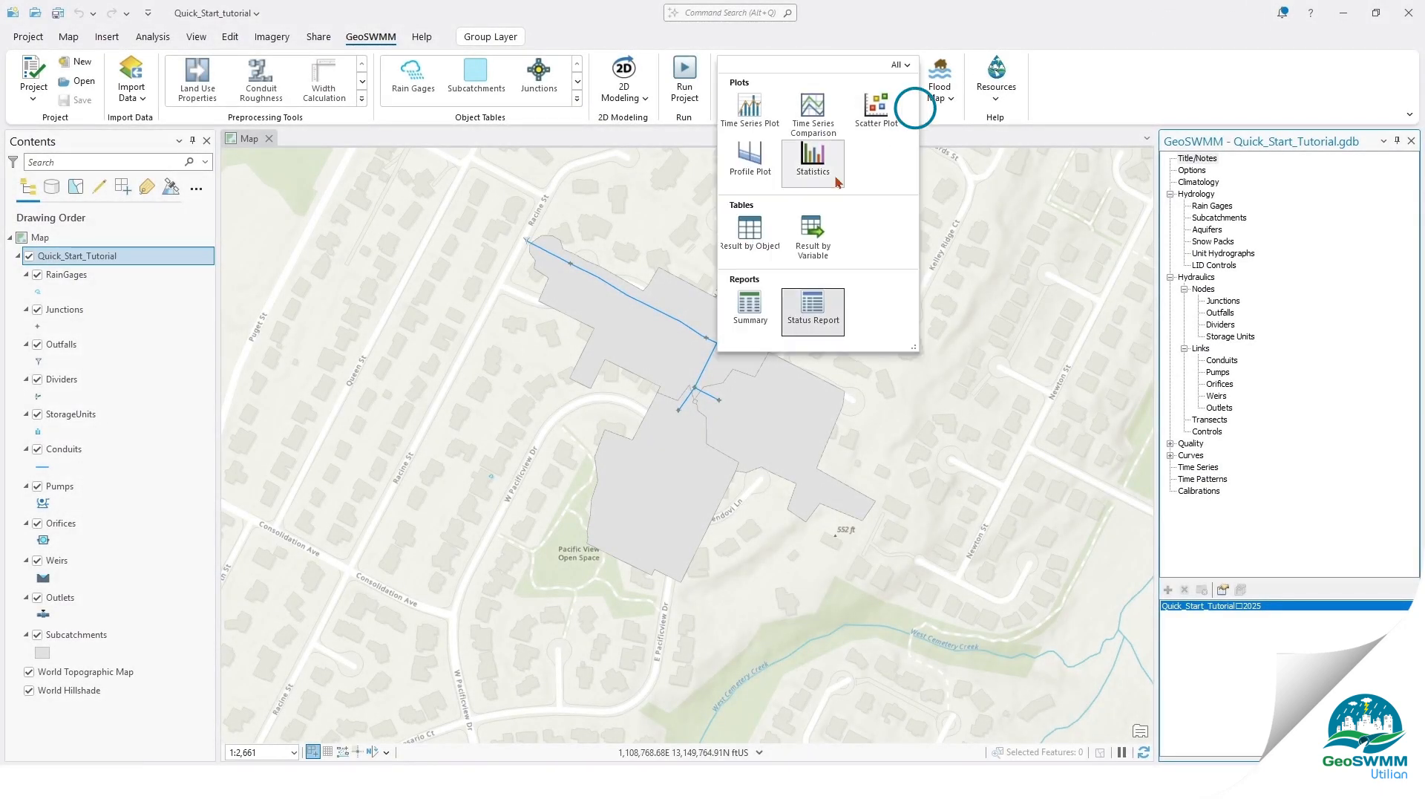
pyautogui.click(748, 112)
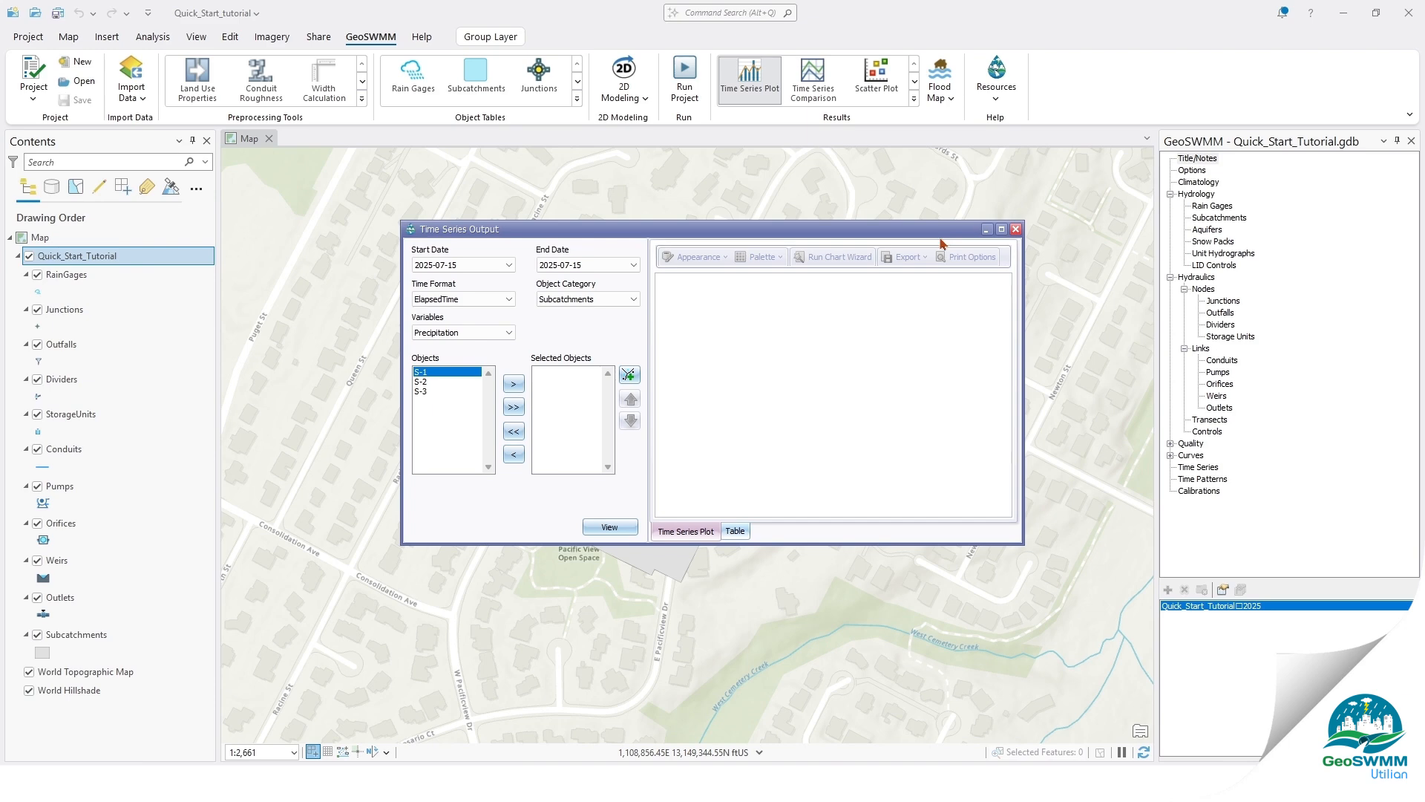
pyautogui.click(1000, 228)
pyautogui.click(74, 112)
pyautogui.click(63, 169)
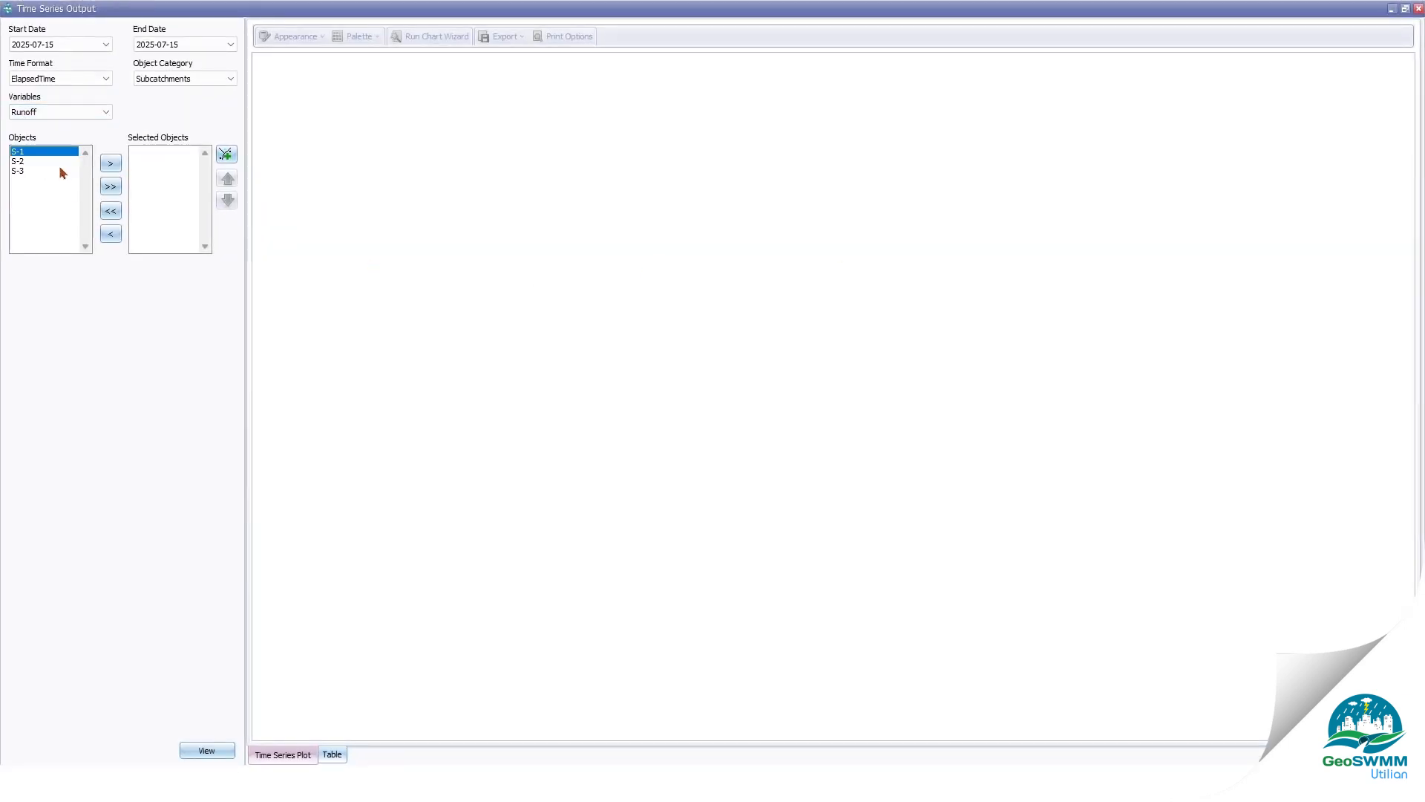
pyautogui.click(44, 170)
pyautogui.click(110, 163)
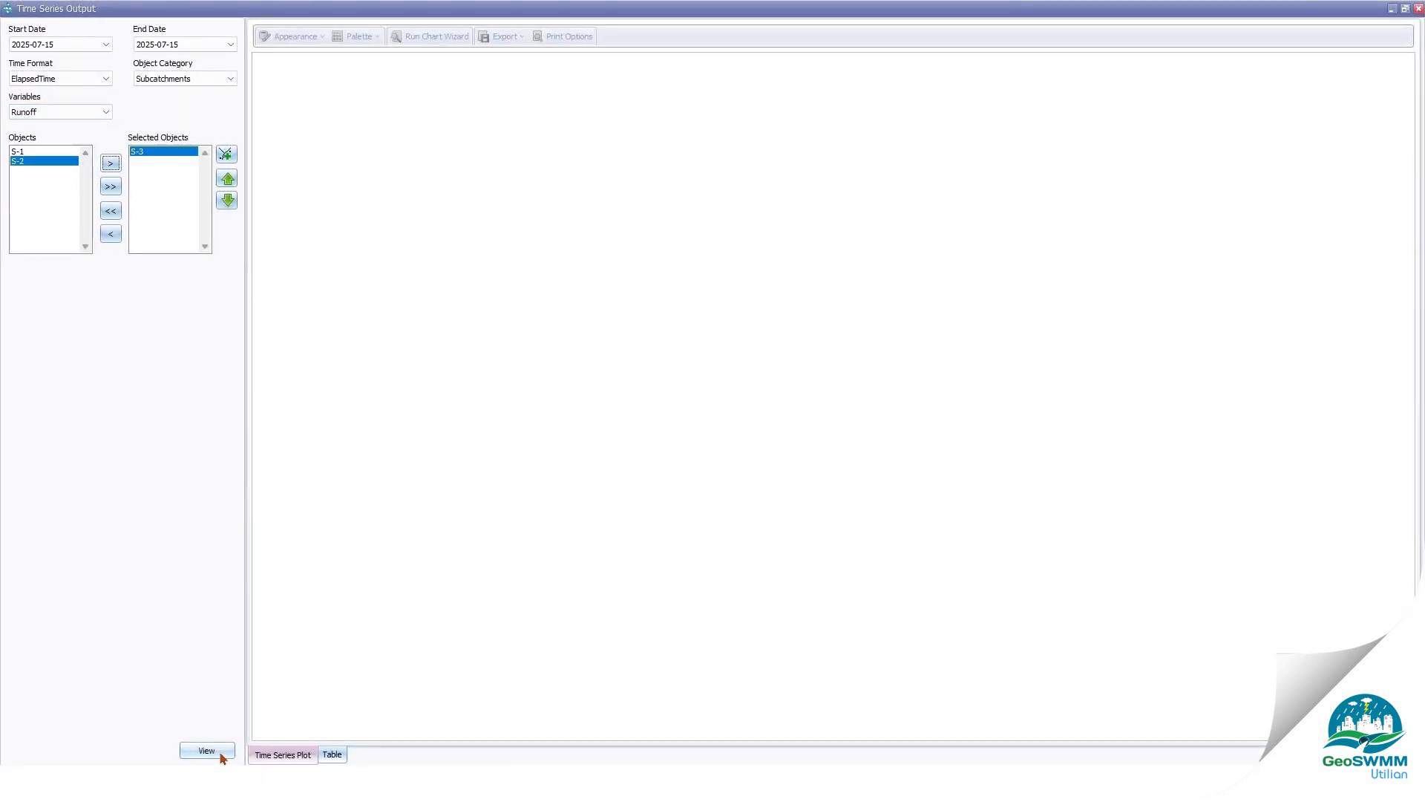
pyautogui.click(206, 750)
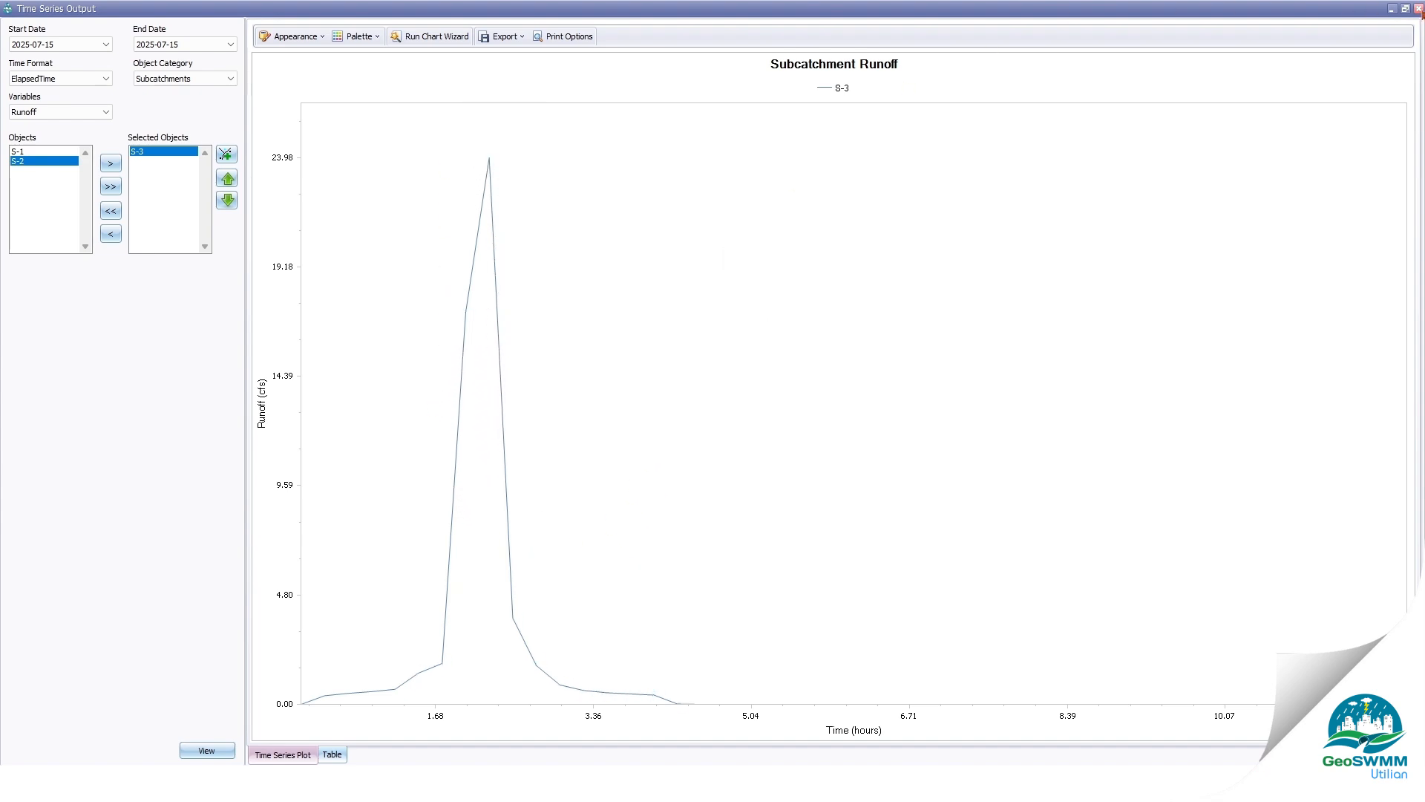
pyautogui.click(1418, 8)
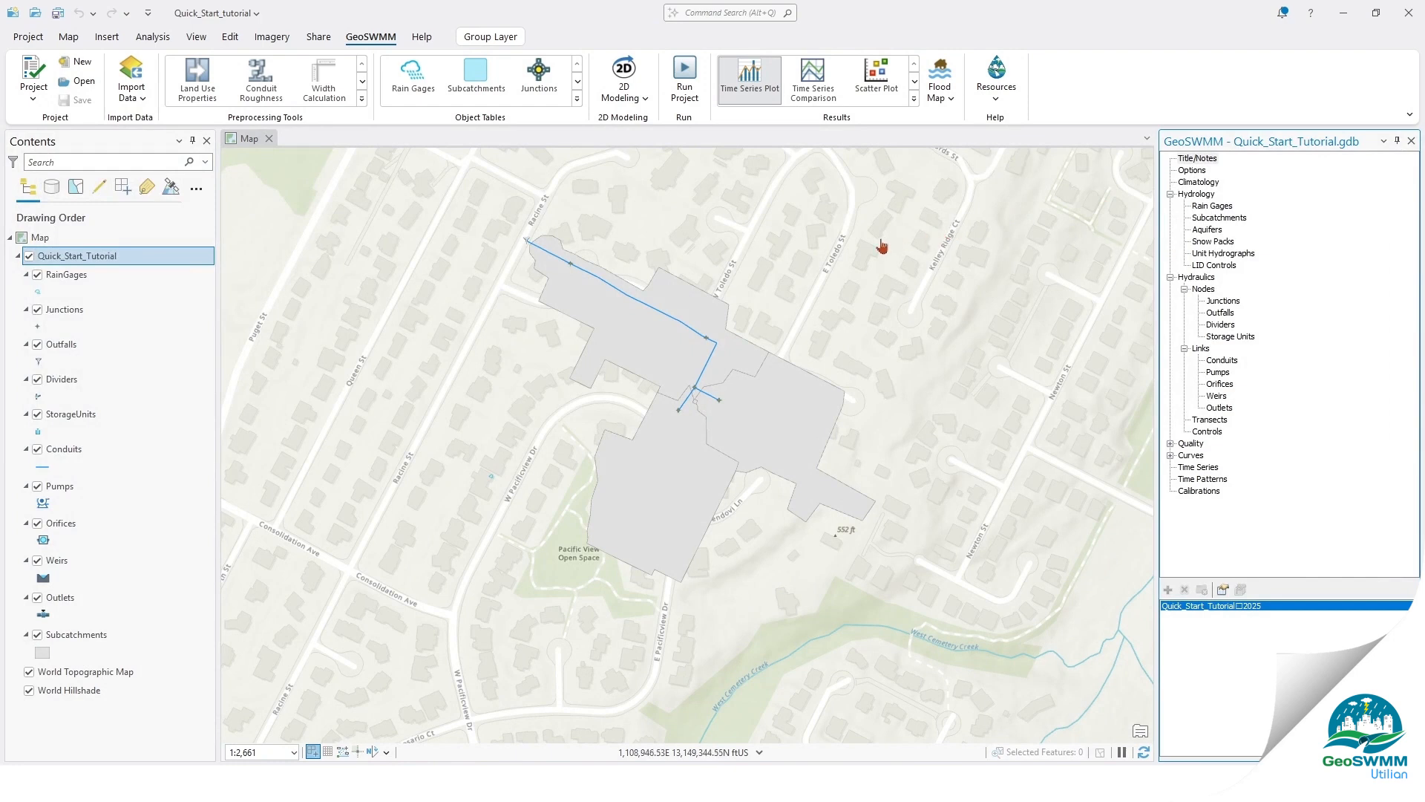
# Start a Profile Plot clear of the network and find the path from start node J-3 to end node O-1
pyautogui.click(914, 99)
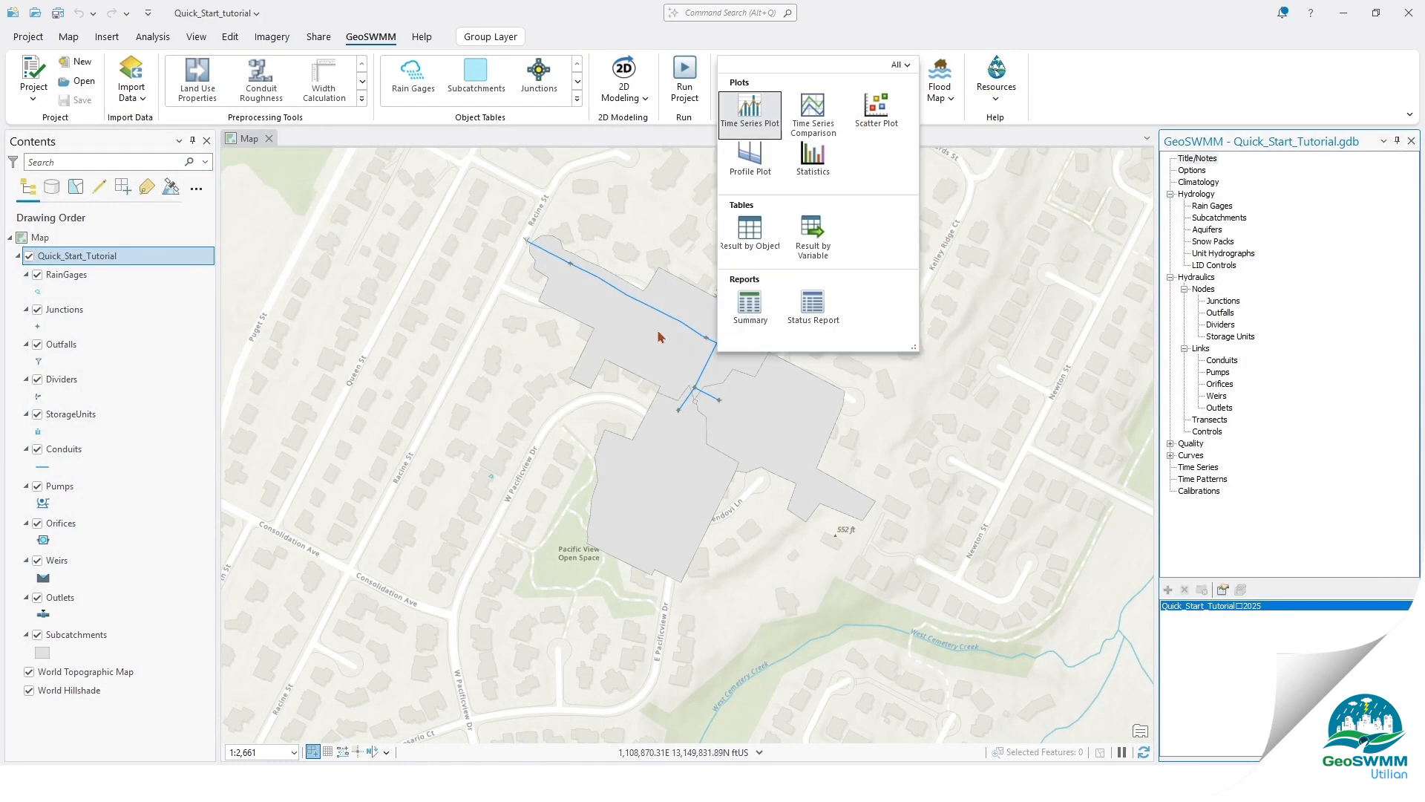
pyautogui.click(750, 172)
pyautogui.moveTo(909, 227); pyautogui.dragTo(950, 186)
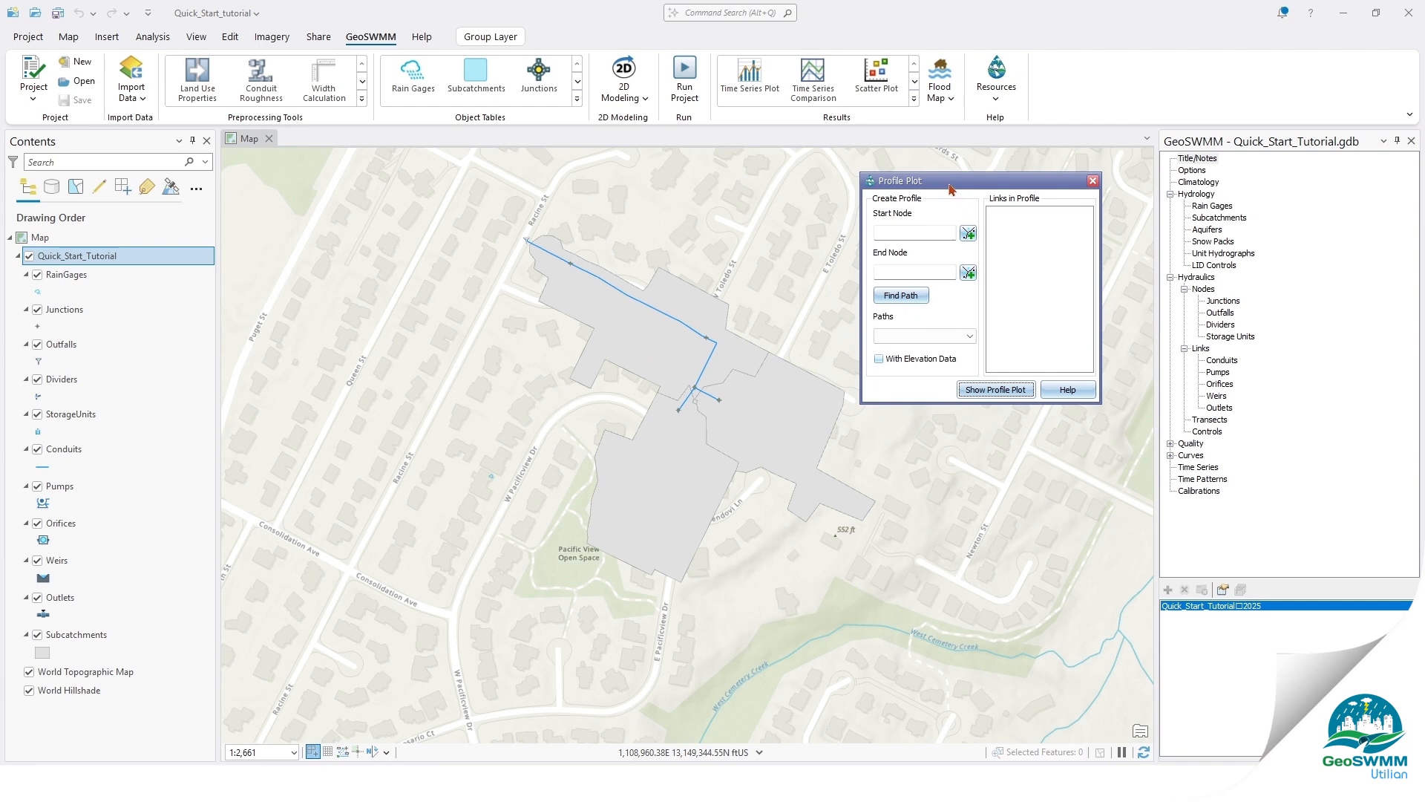
pyautogui.click(895, 228)
pyautogui.write('J-3')
pyautogui.click(909, 273)
pyautogui.write('O-1')
pyautogui.click(901, 296)
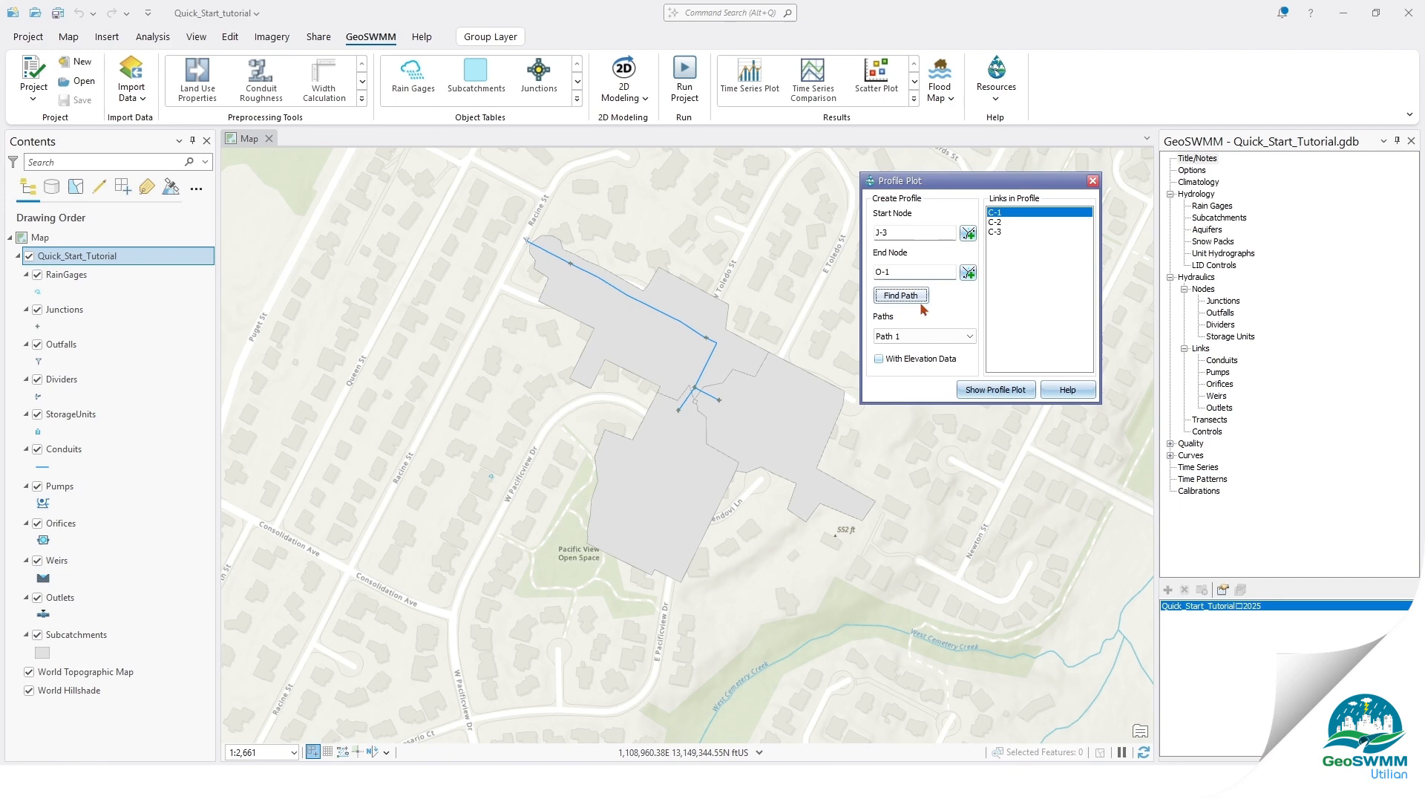
# Show the water elevation profile for the found path in an enlarged window and play its animation forward
pyautogui.click(996, 389)
pyautogui.click(1057, 173)
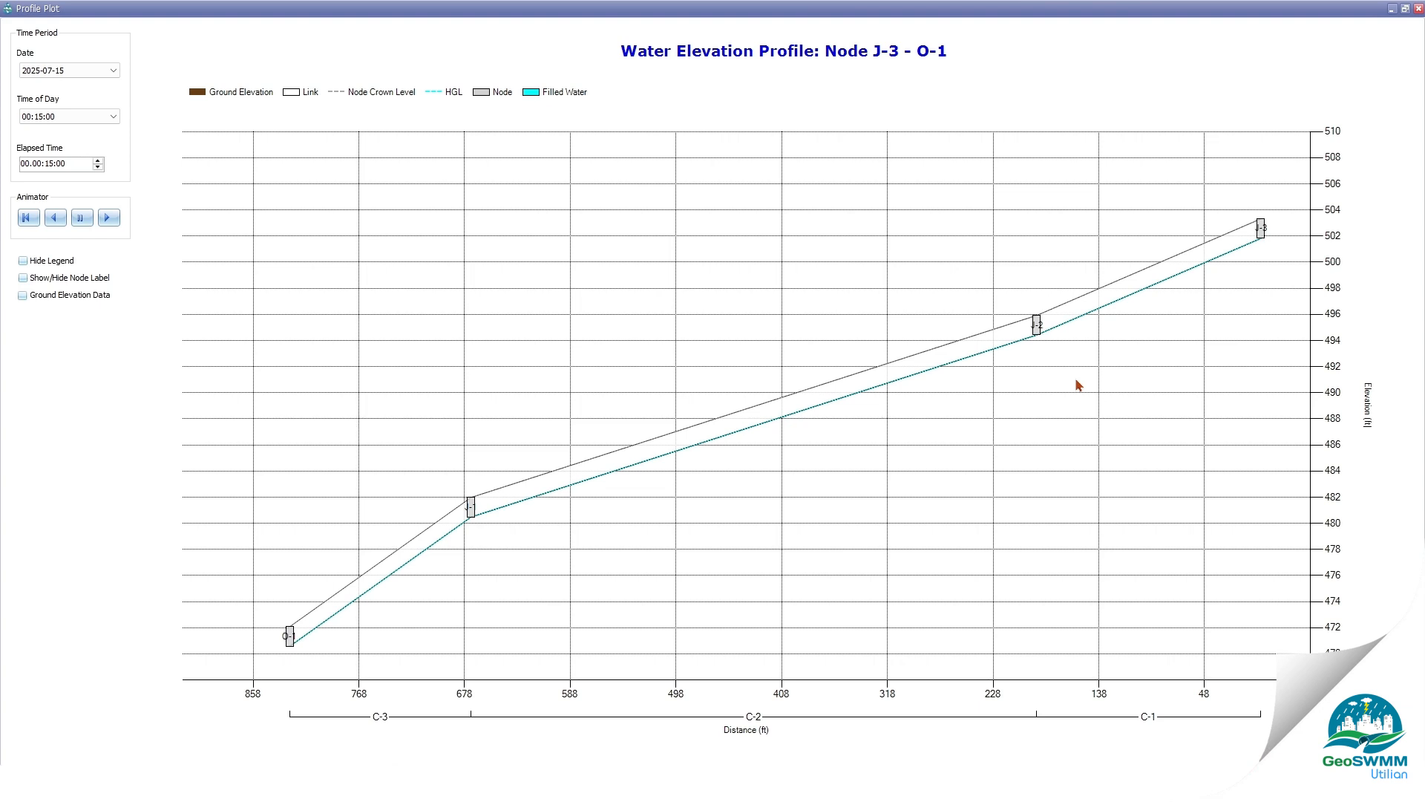
pyautogui.click(108, 218)
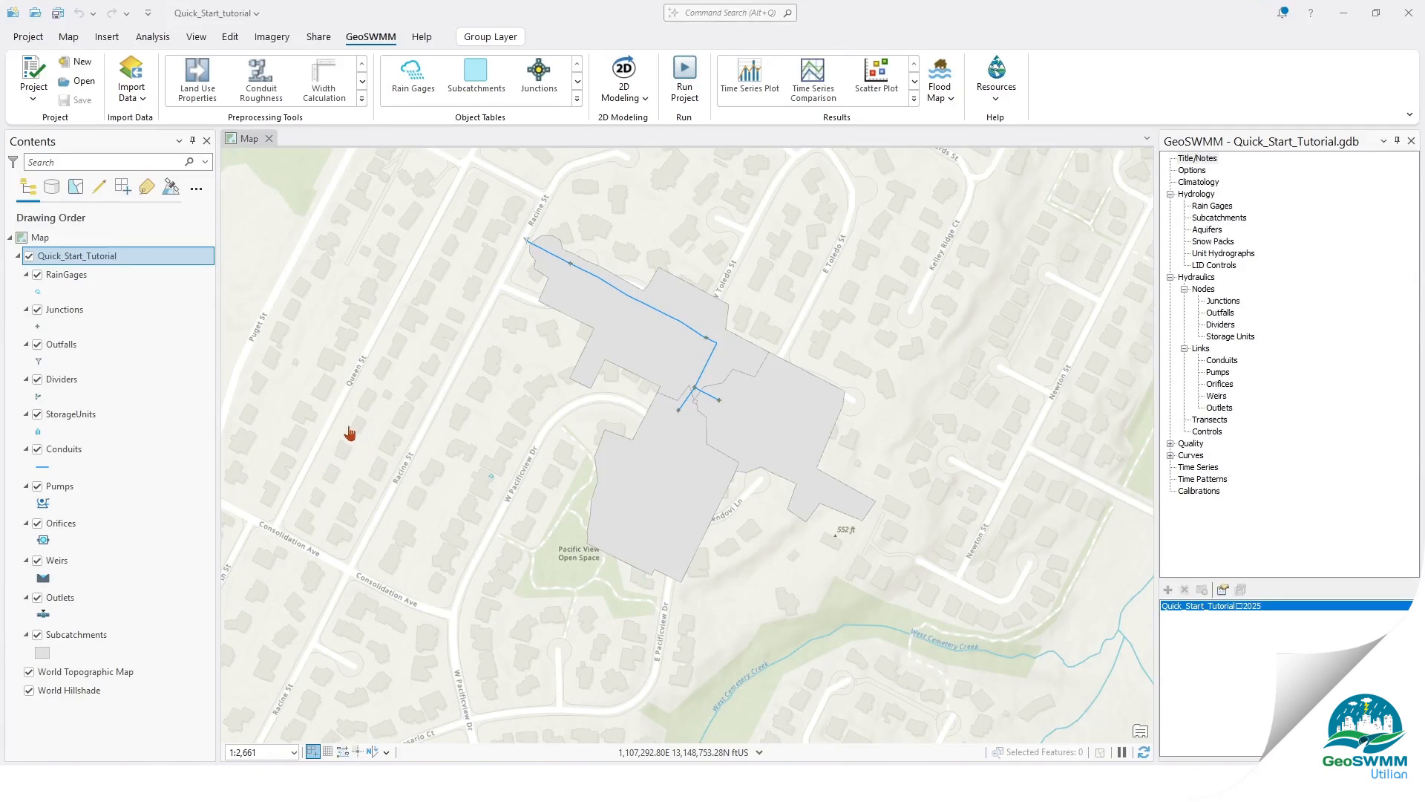
# Export the model as an EPA SWMM input file named Quick_Start_Tutorial in the Non GIS files folder
pyautogui.click(34, 87)
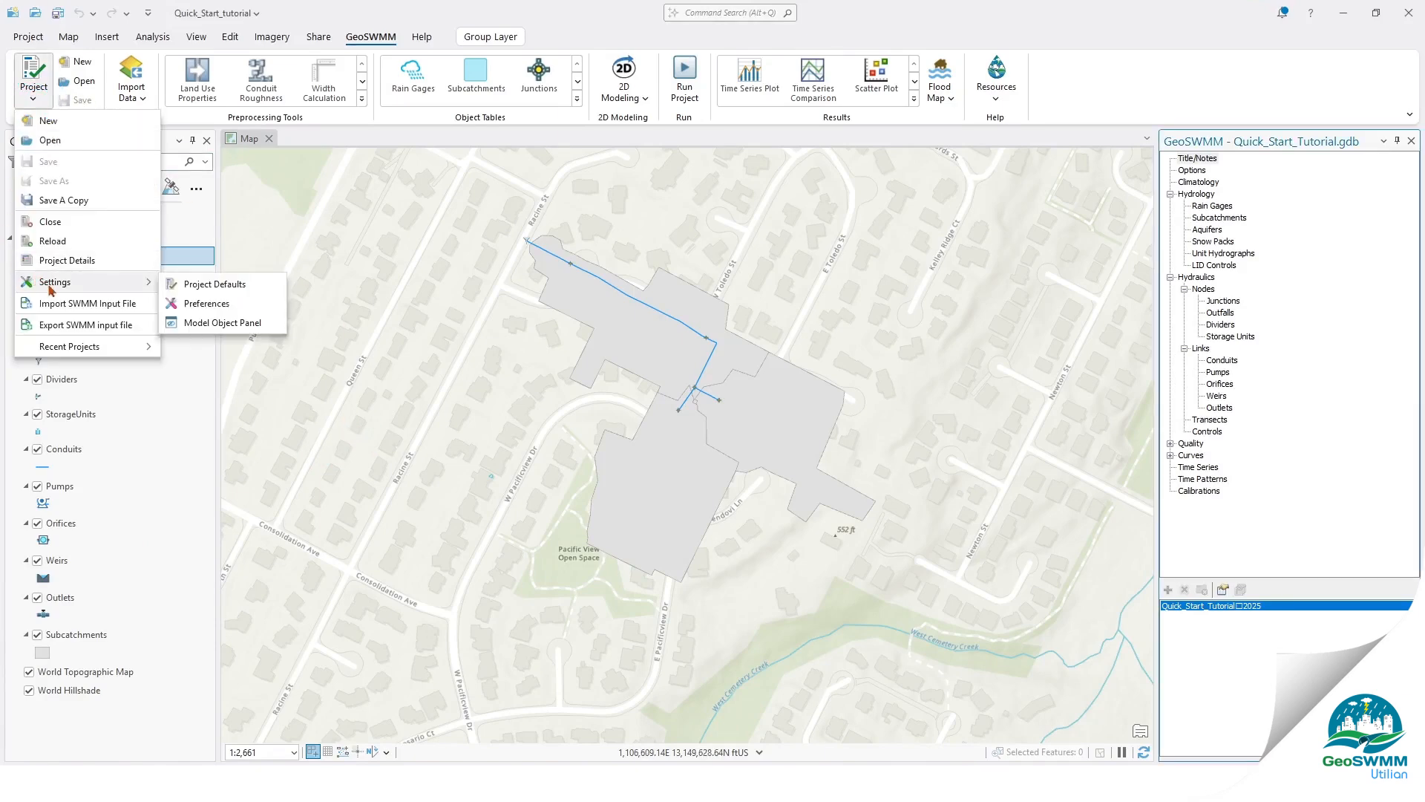
pyautogui.click(92, 325)
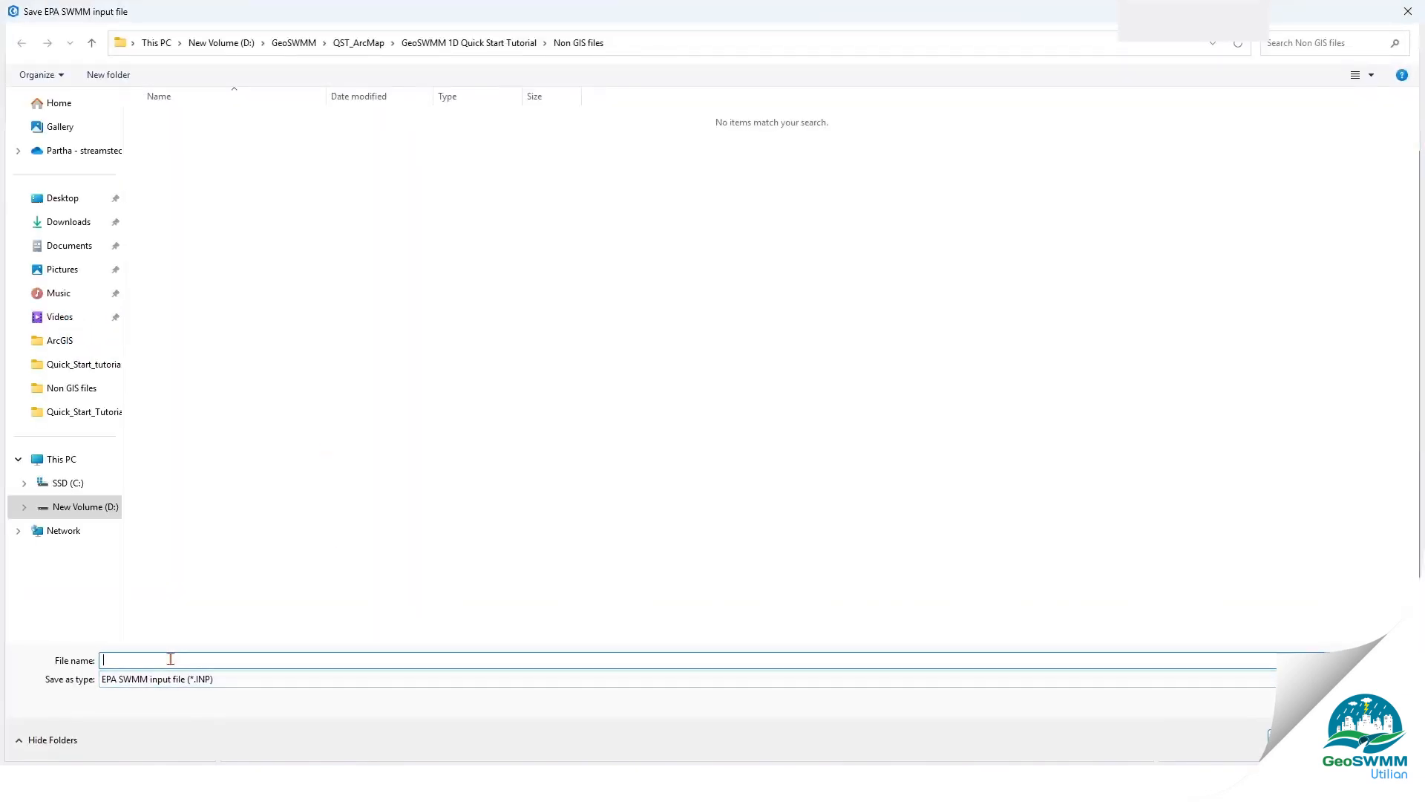
pyautogui.write('Quick_Start_Tutorial')
pyautogui.press('Return')
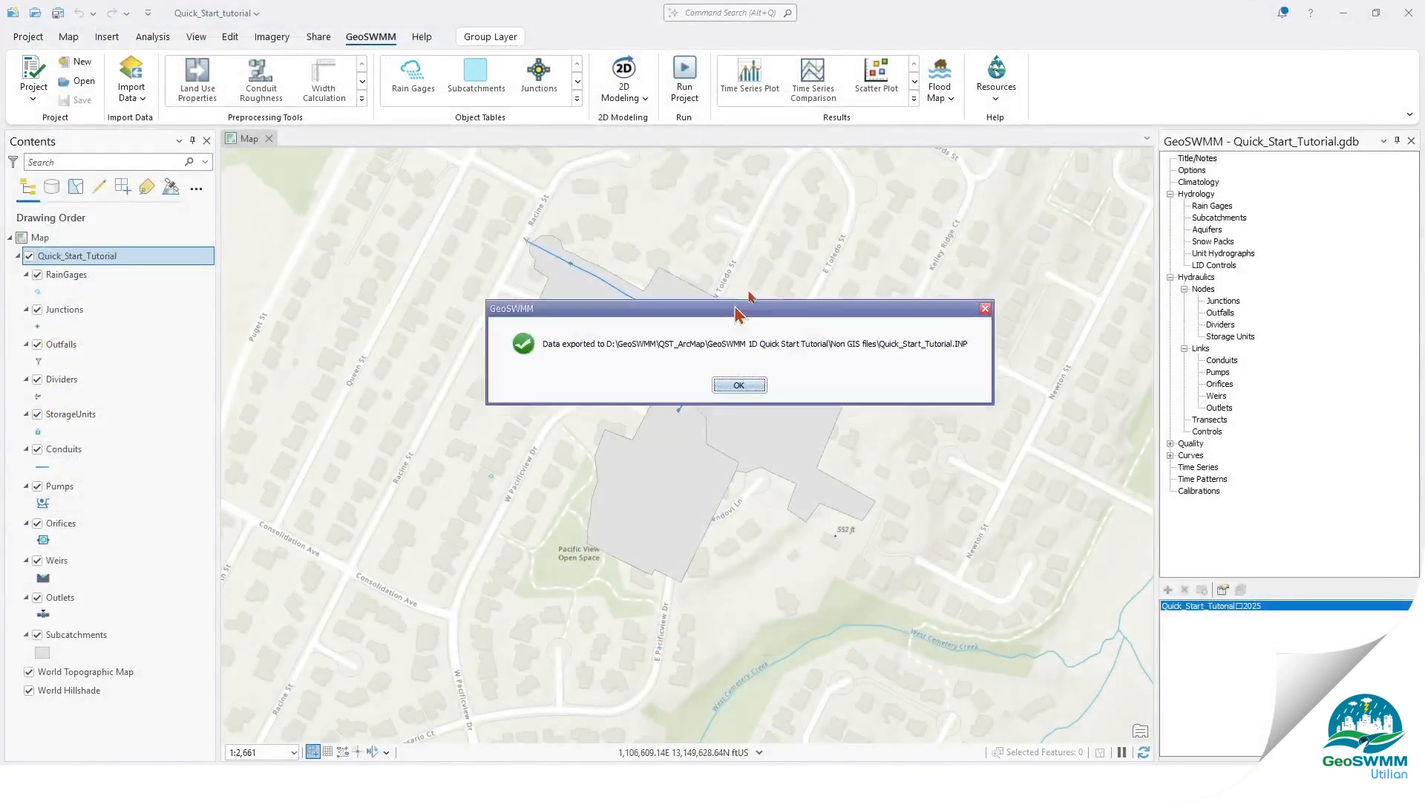
pyautogui.moveTo(738, 312); pyautogui.dragTo(834, 173)
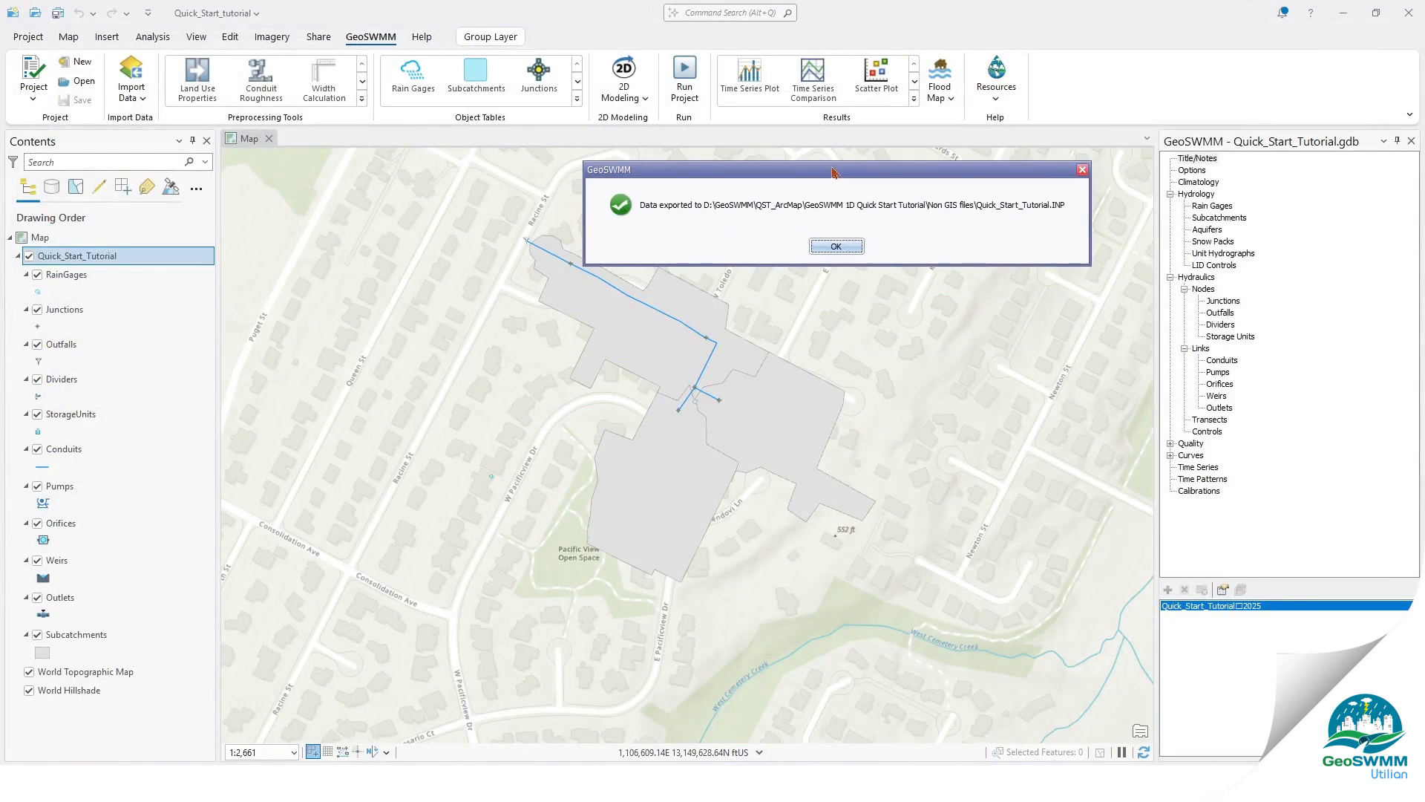